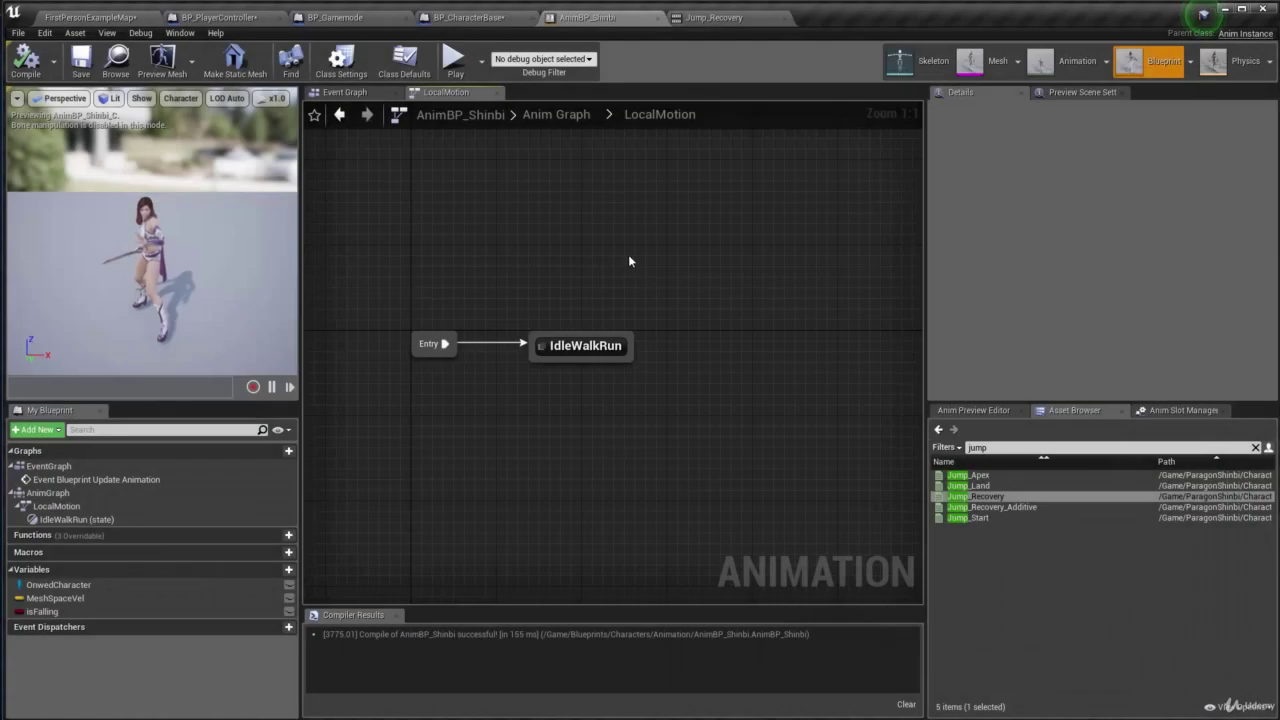
right_click_drag(628, 260, 643, 300)
left_click_drag(668, 385, 777, 267)
left_click(693, 369)
left_click_drag(582, 455, 583, 456)
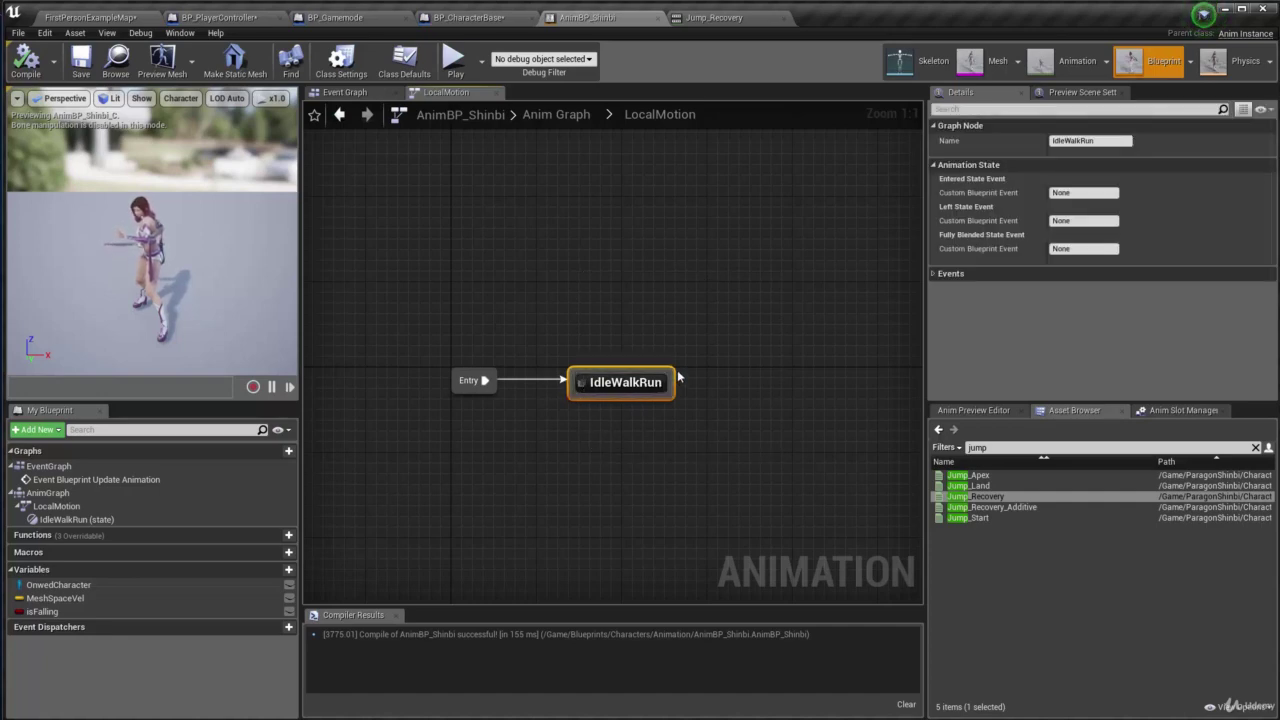
right_click_drag(826, 322, 748, 293)
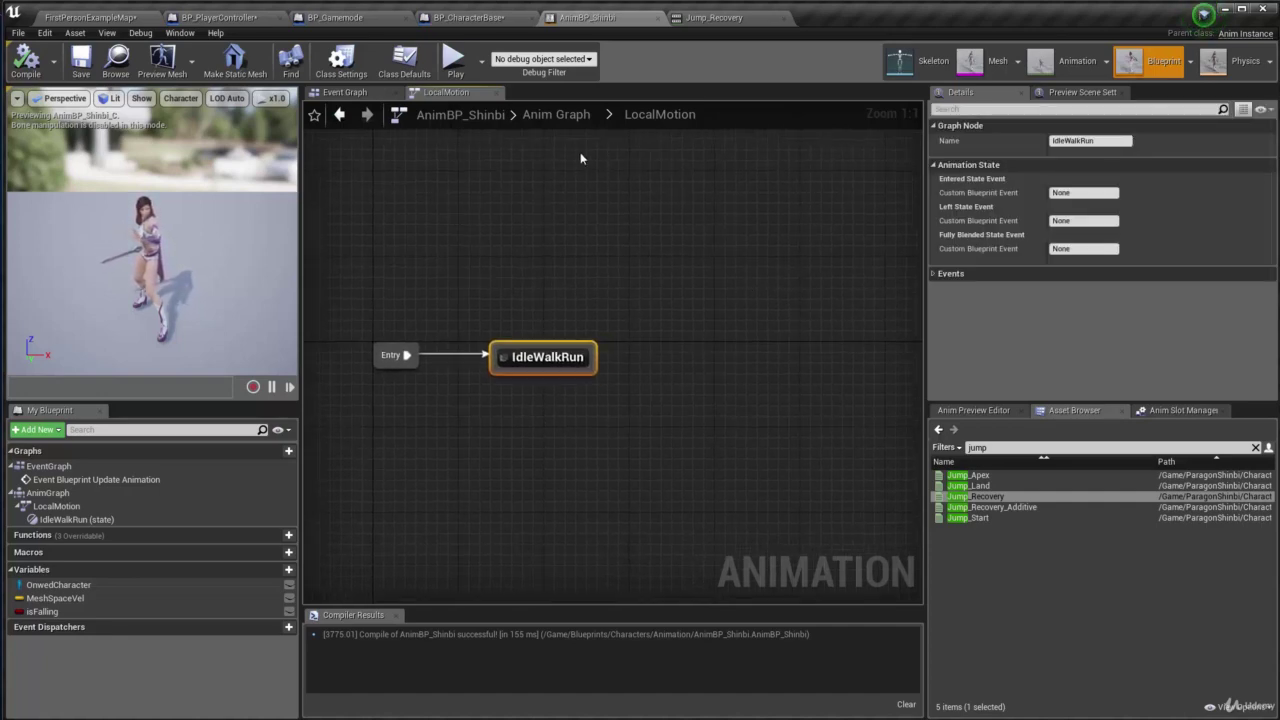
right_click_drag(664, 194, 751, 221)
right_click_drag(672, 229, 663, 229)
right_click_drag(680, 308, 669, 287)
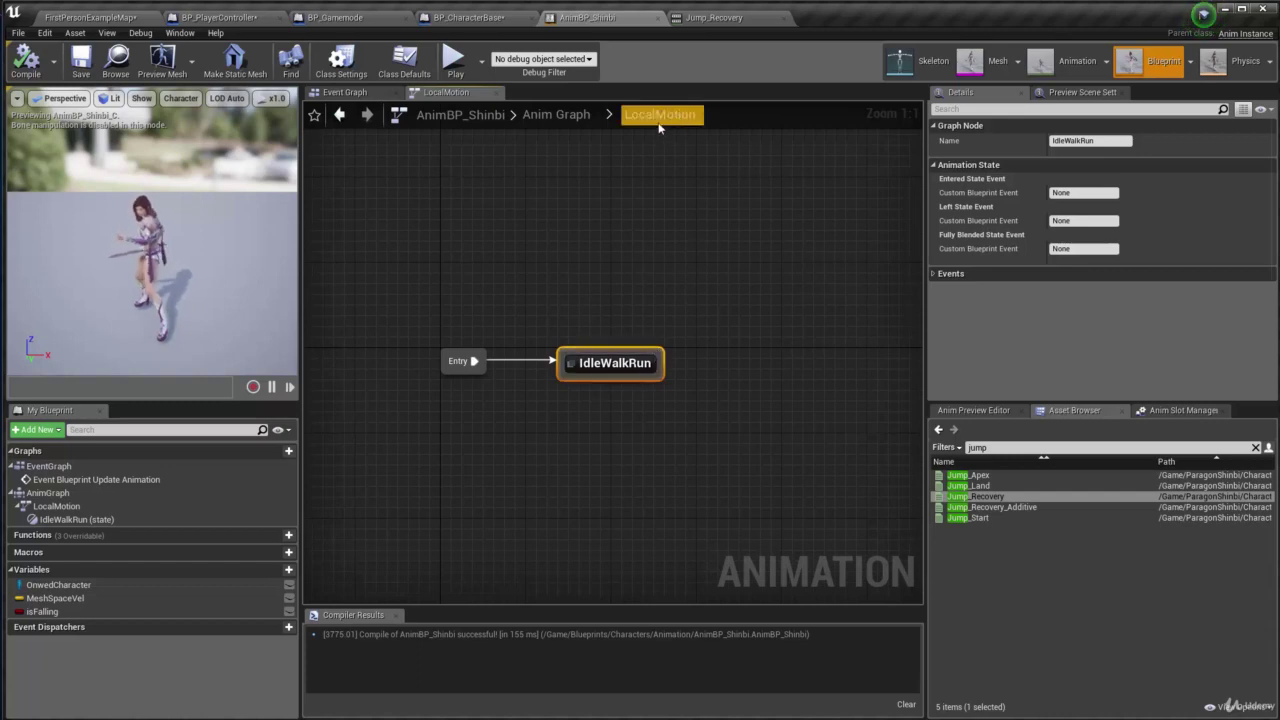
right_click_drag(686, 309, 628, 298)
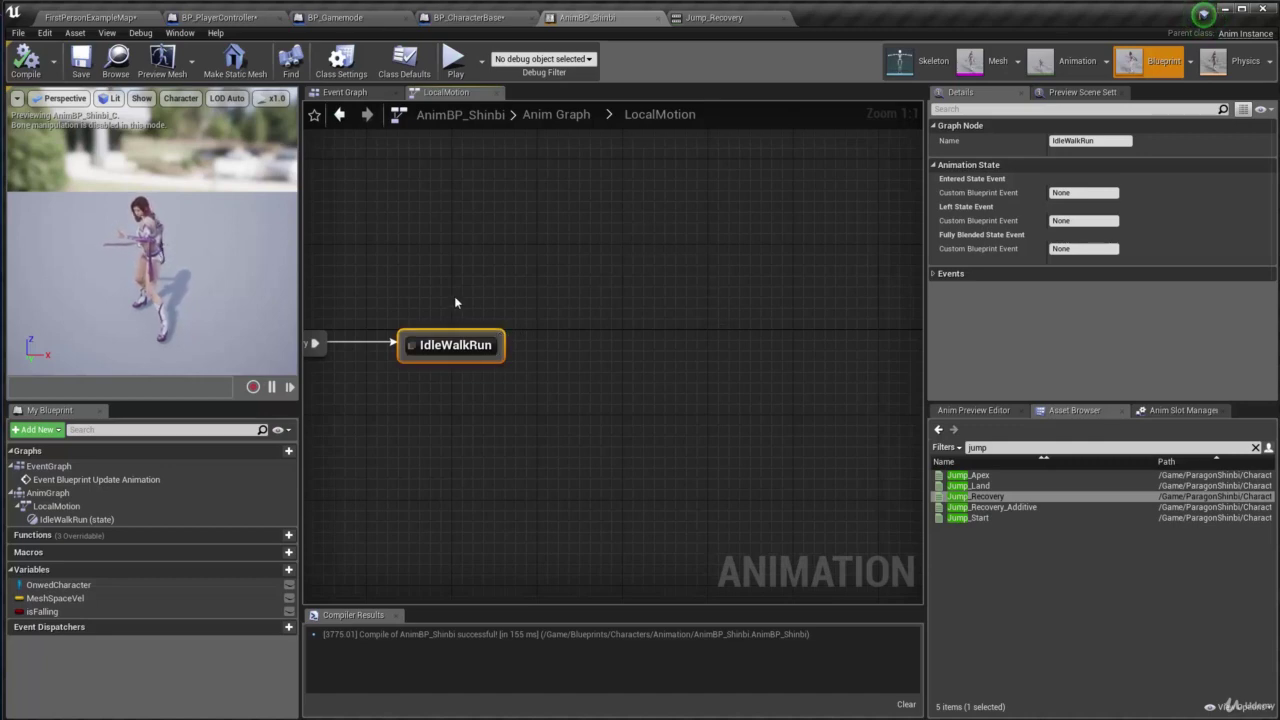
right_click_drag(454, 296, 486, 291)
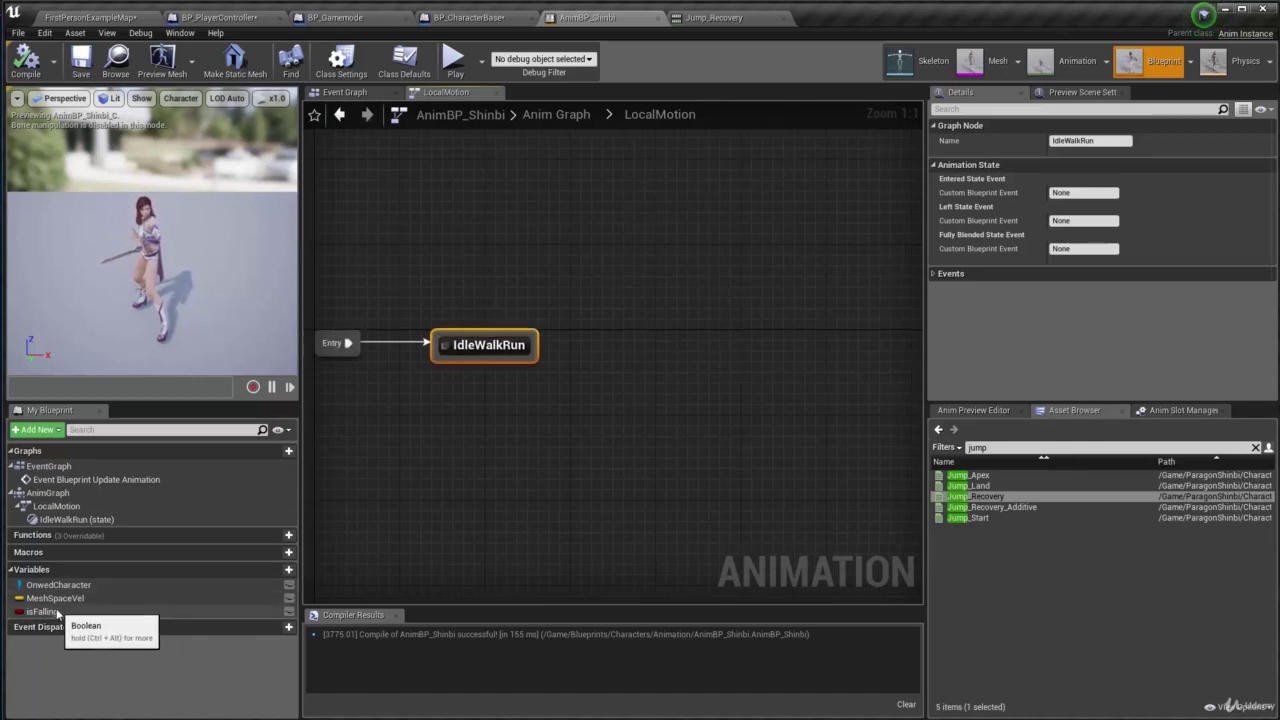
right_click_drag(480, 355, 524, 349)
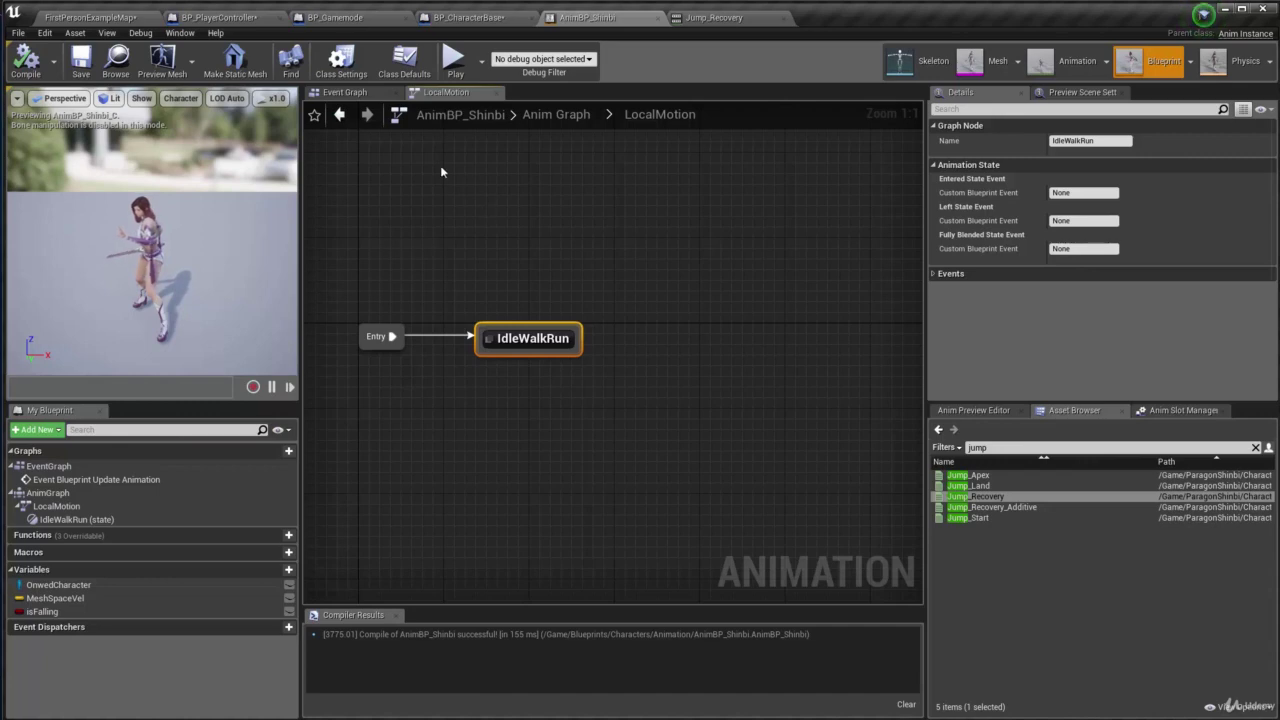
Review the Get Falling Status nodes in the event graph, then return to the LocalMotion state machine
left_click(345, 92)
scroll(446, 219, "up", 5)
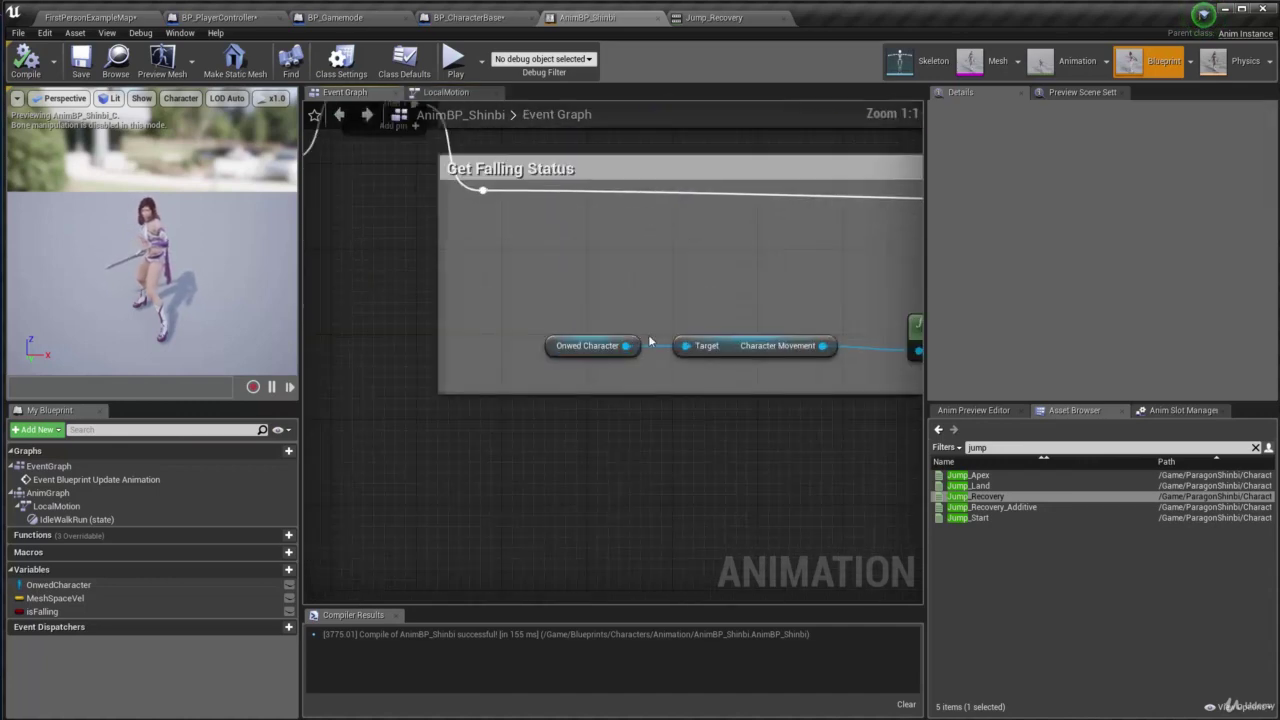
right_click_drag(488, 336, 634, 320)
left_click(598, 309)
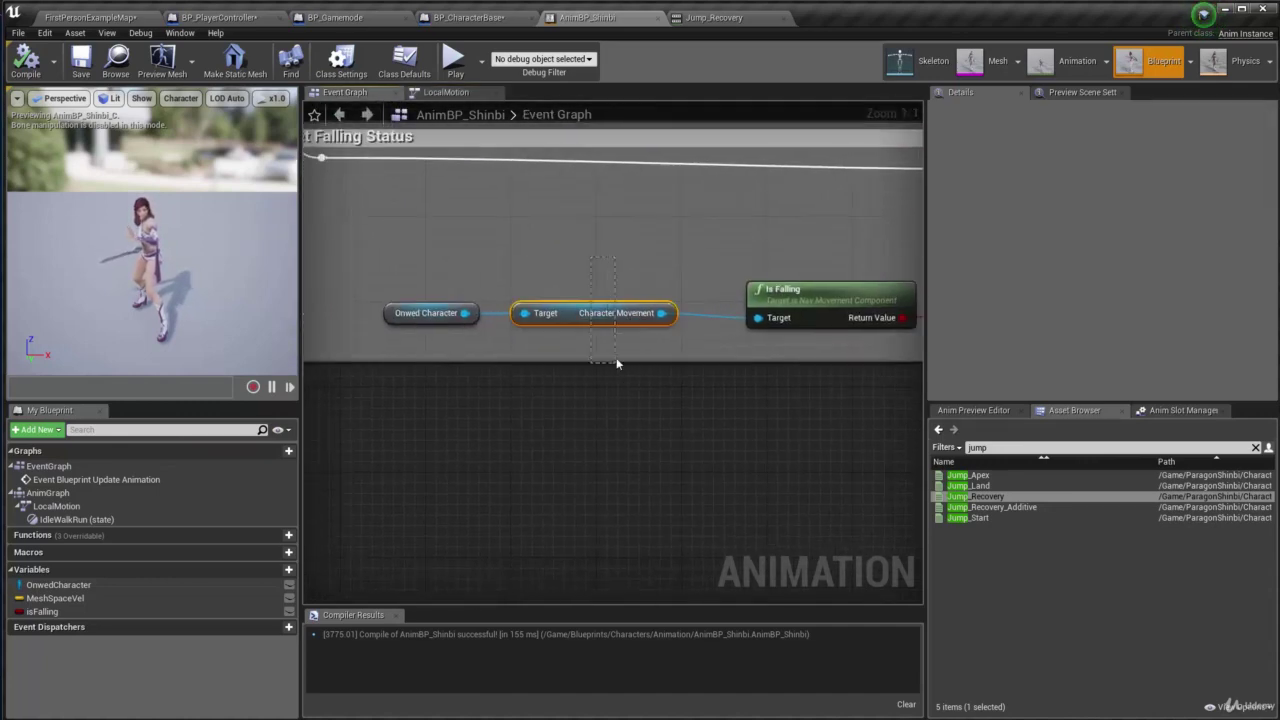
right_click_drag(852, 291, 671, 254)
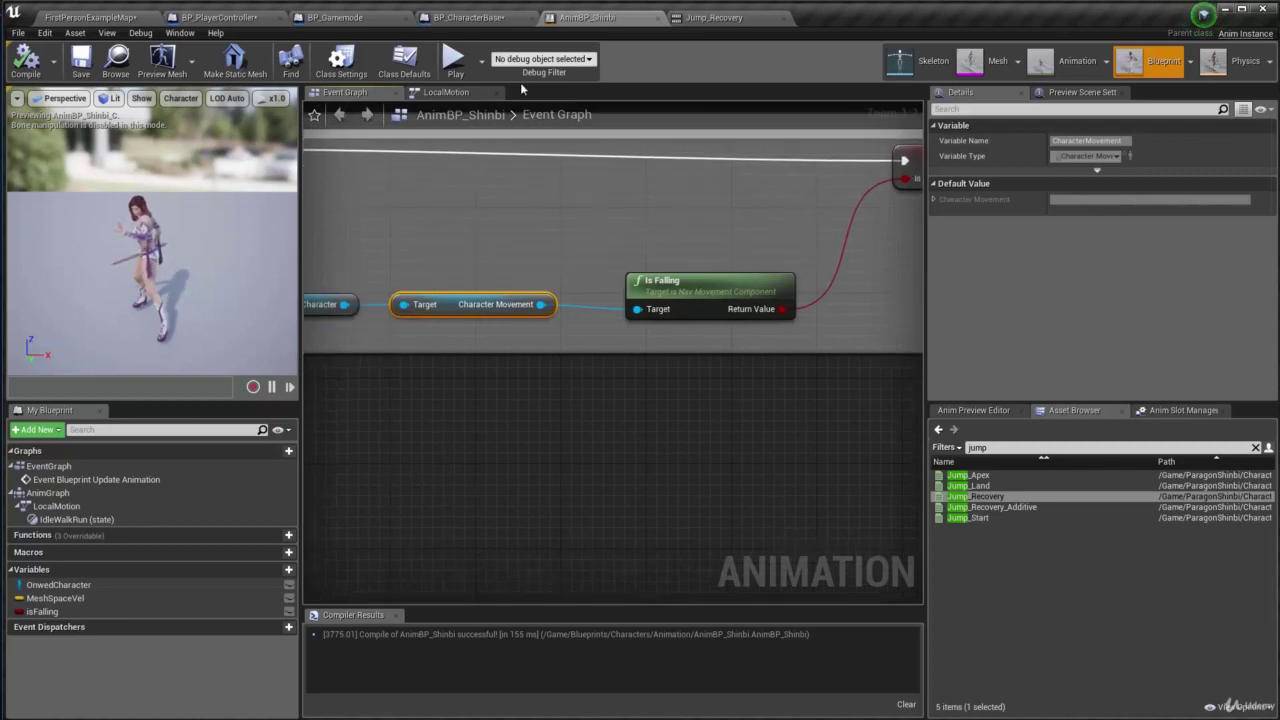
left_click(466, 92)
Add a state named JumpStart to the LocalMotion state machine, with a transition coming from IdleWalkRun
right_click_drag(594, 223, 522, 297)
left_click_drag(497, 338, 590, 262)
key("Down")
key("Down")
key("Return")
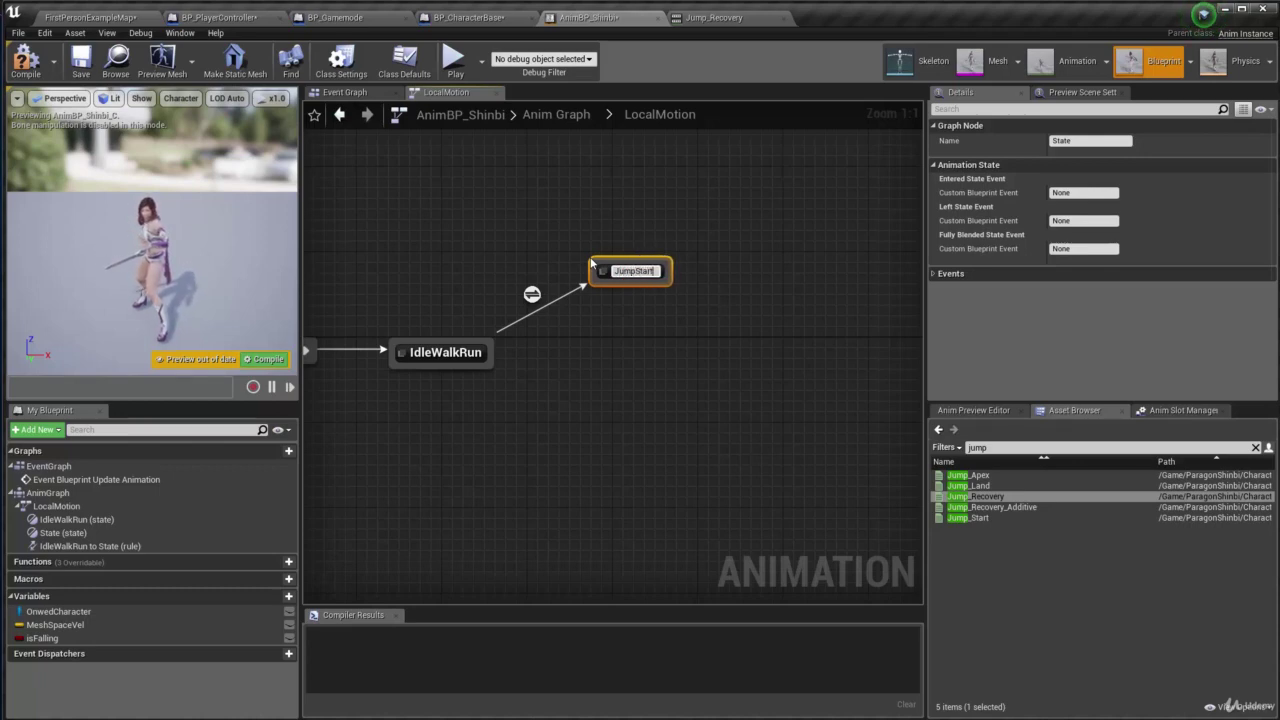
key("Return")
Add a Falling state reached by a transition from JumpStart, and a Landing state reached by a transition from Falling
left_click_drag(682, 290, 768, 356)
left_click(812, 395)
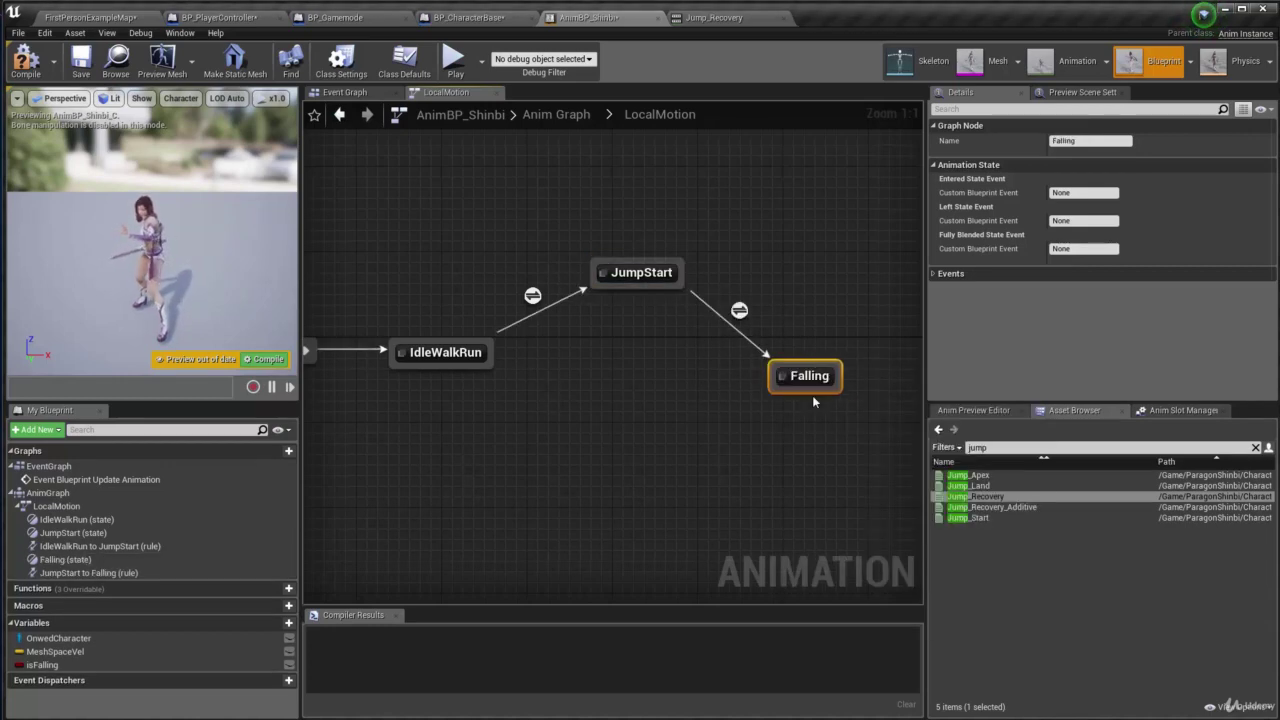
left_click_drag(810, 393, 688, 458)
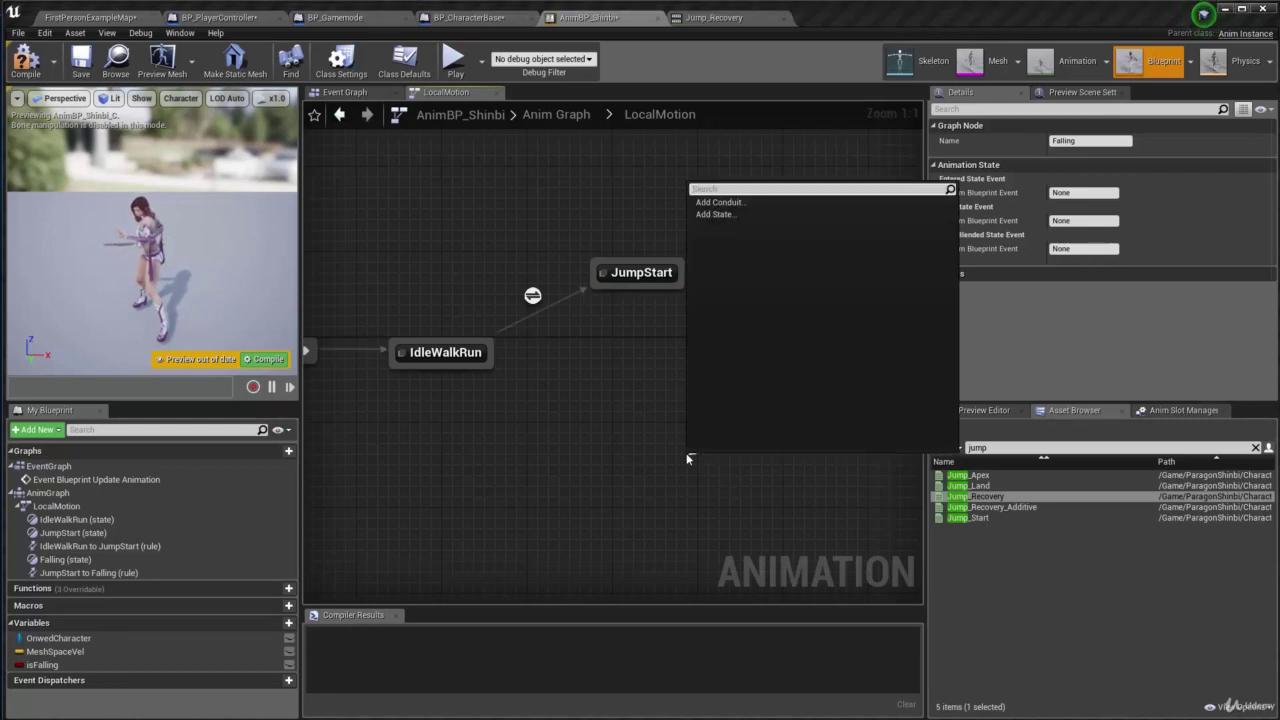
left_click(730, 216)
type("Landing")
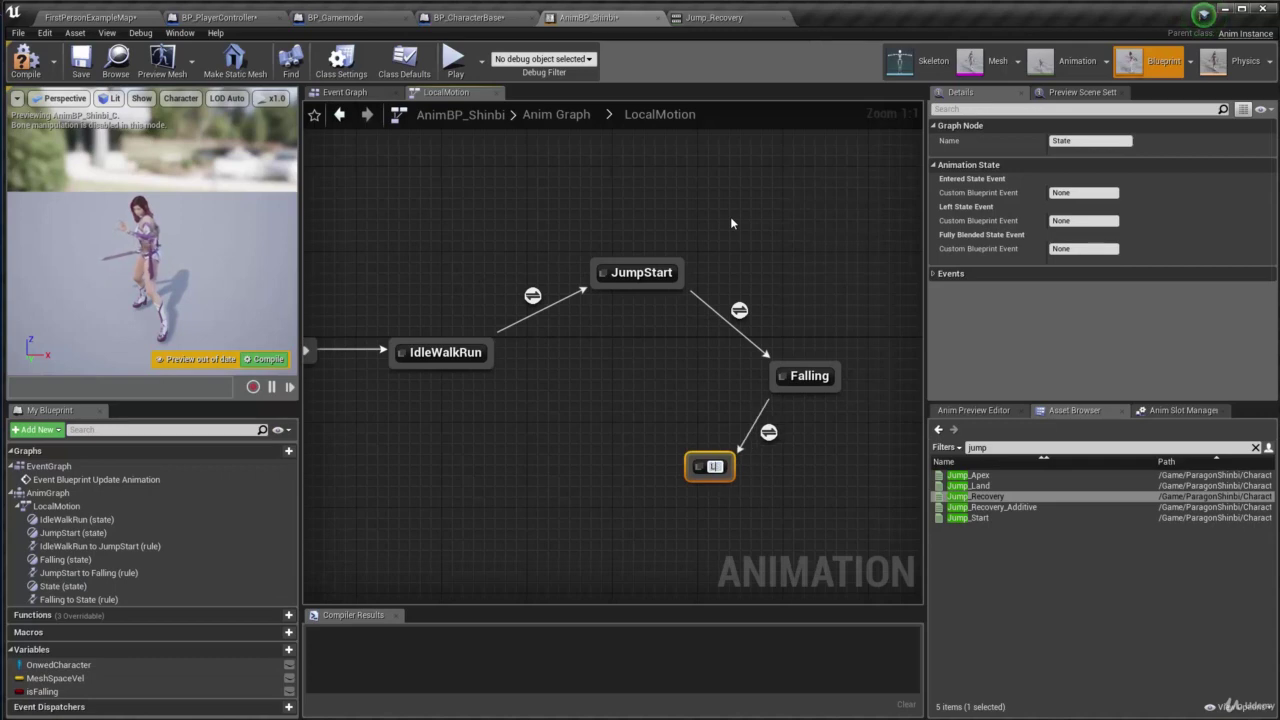
key("Return")
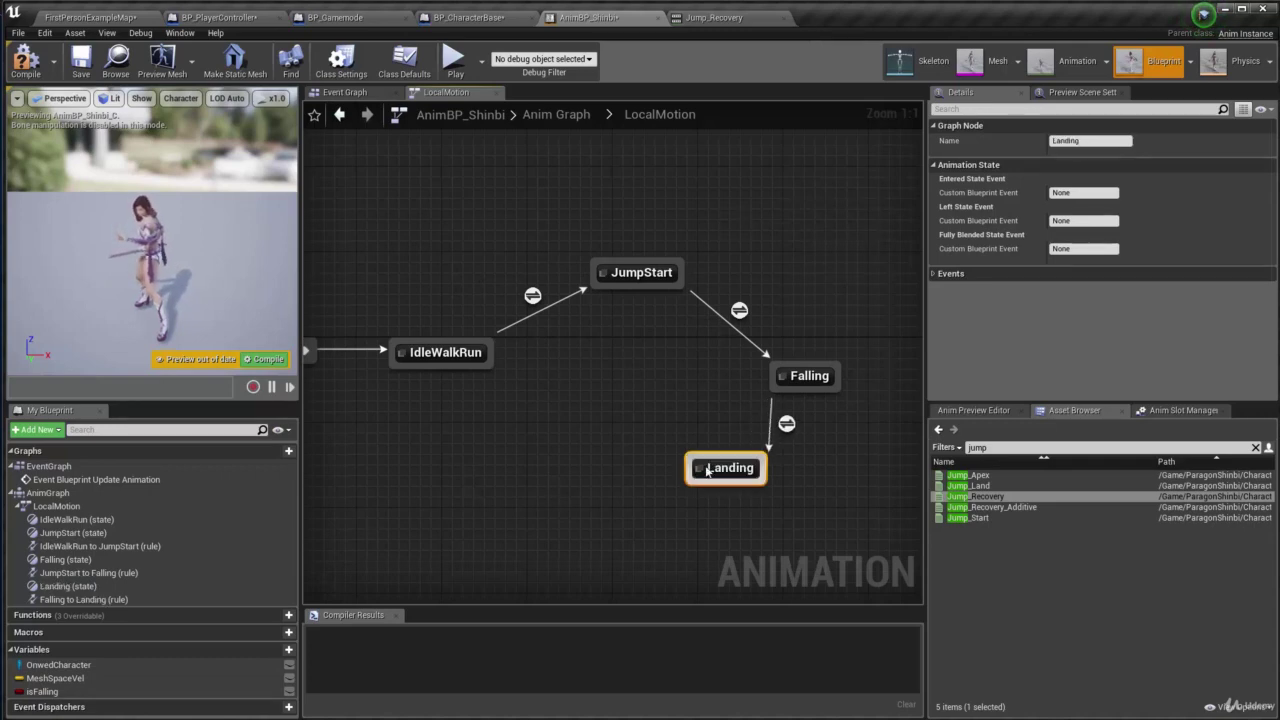
Create a transition from Landing back to IdleWalkRun and arrange JumpStart, Falling and Landing as an evenly spaced loop
left_click_drag(692, 467, 482, 364)
left_click_drag(656, 475, 635, 465)
left_click_drag(565, 222, 846, 508)
mouse_move(830, 377)
left_mouse_down()
mouse_move(782, 346)
mouse_move(820, 365)
left_mouse_up()
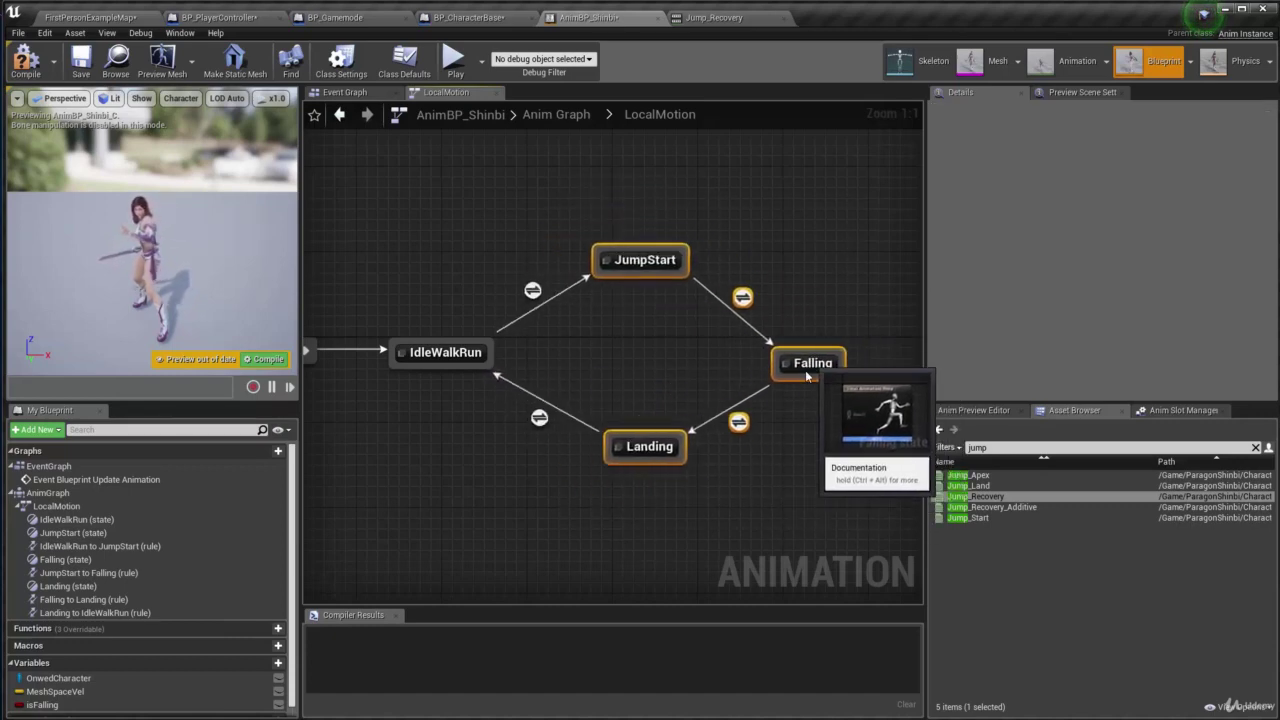
left_click(633, 266)
left_click(638, 447)
left_click(630, 262)
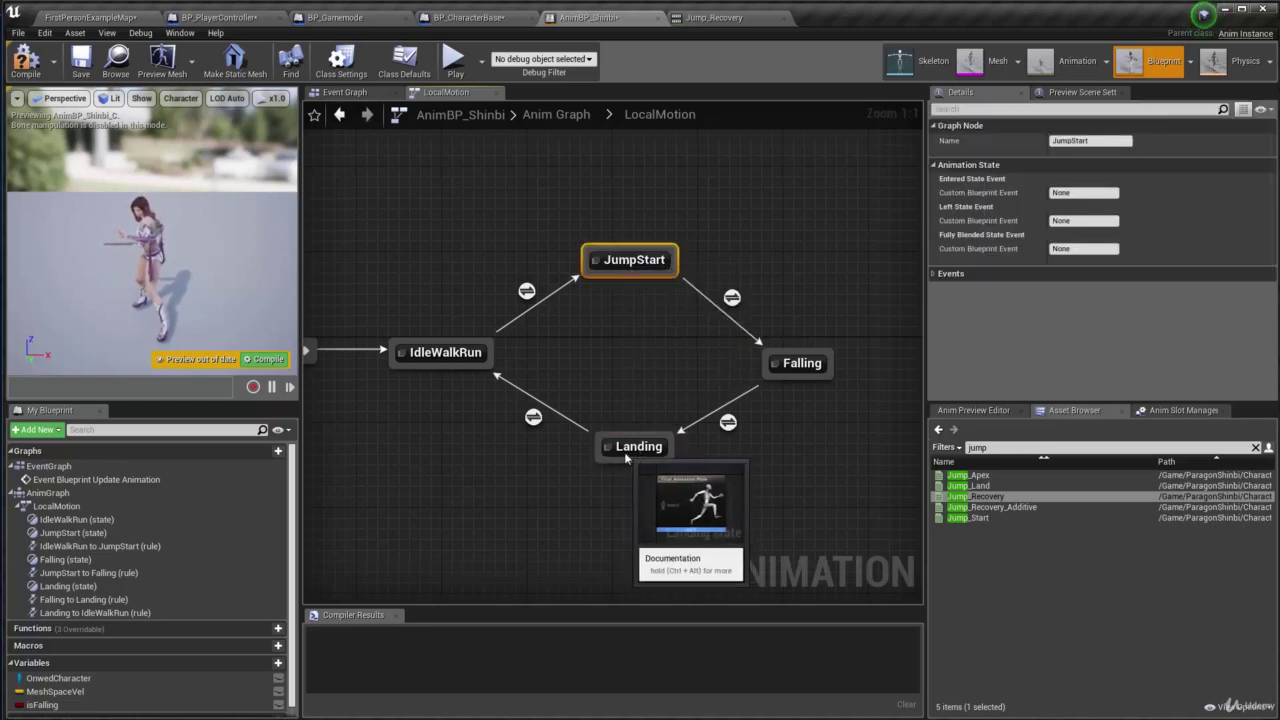
left_click(632, 449)
left_click(766, 324)
left_click_drag(762, 433, 746, 448)
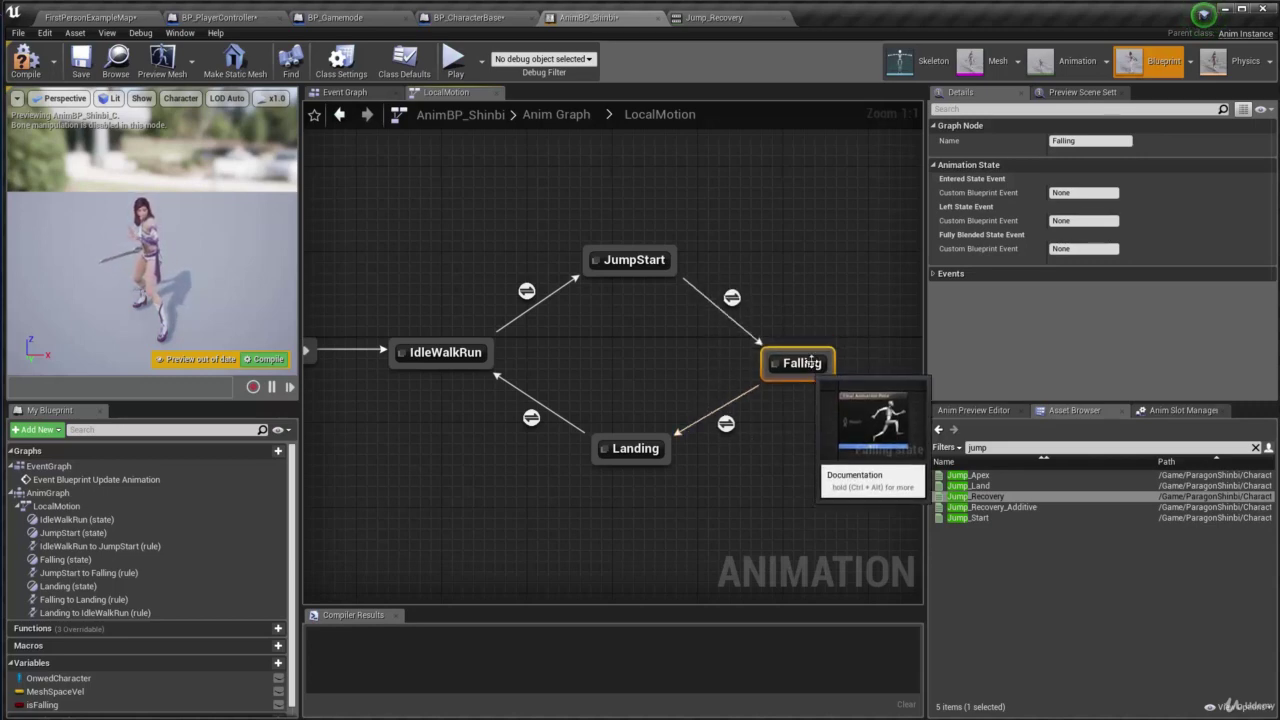
left_click_drag(881, 302, 771, 405)
left_click_drag(705, 303, 705, 305)
left_click_drag(696, 378, 556, 521)
left_click_drag(540, 209, 893, 506)
right_click_drag(583, 379, 595, 347)
scroll(656, 298, "up", 1)
left_click(656, 303)
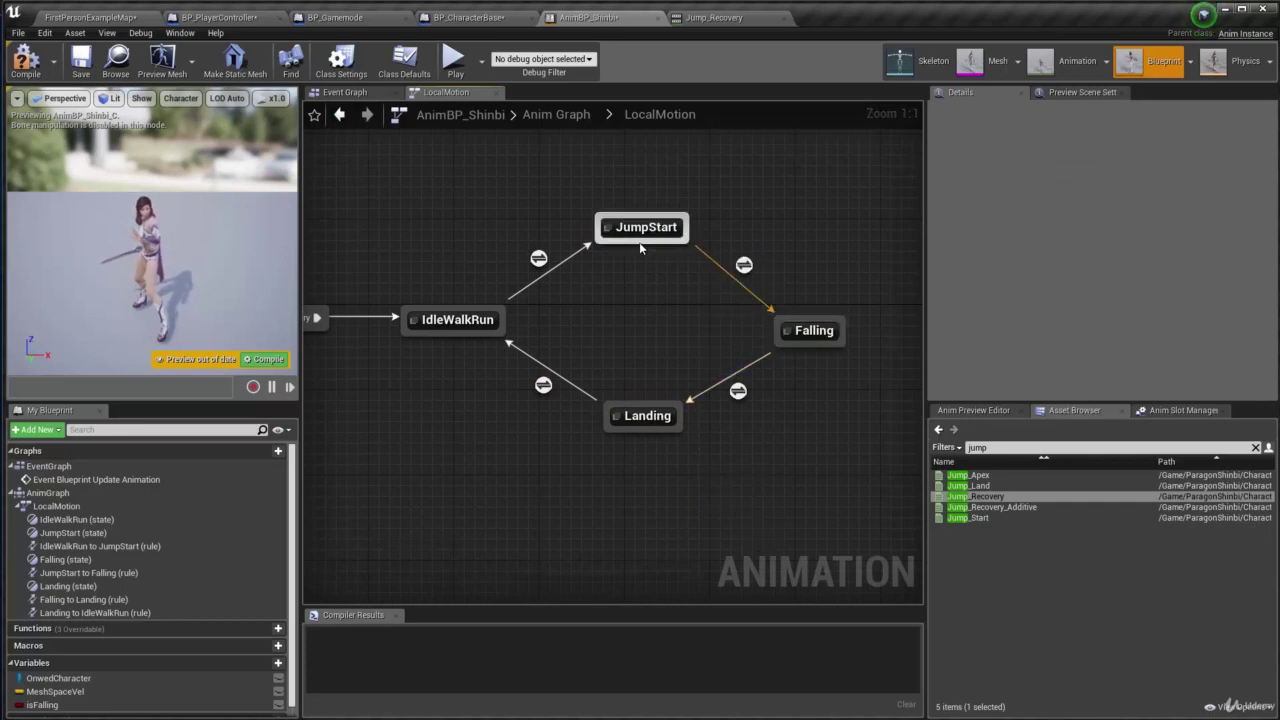
In the JumpStart state, add the Jump_Start animation and connect it to the Final Animation Pose result
double_click(641, 228)
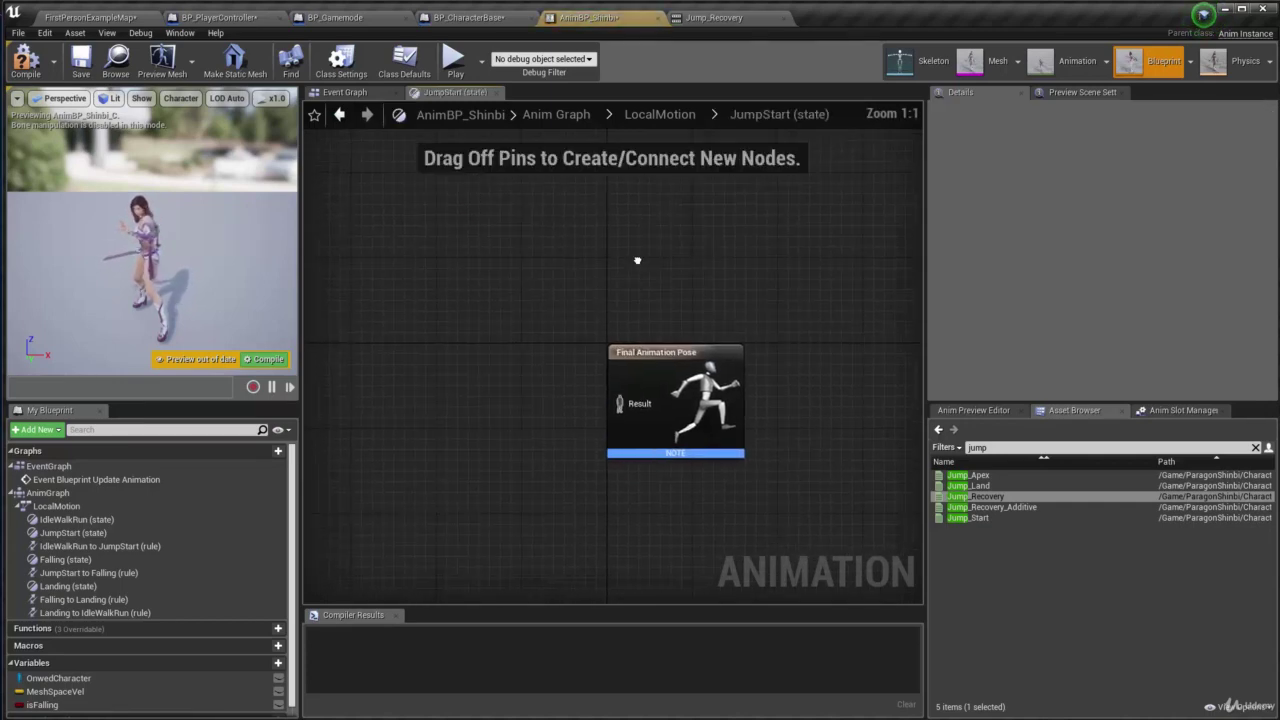
left_click(975, 486)
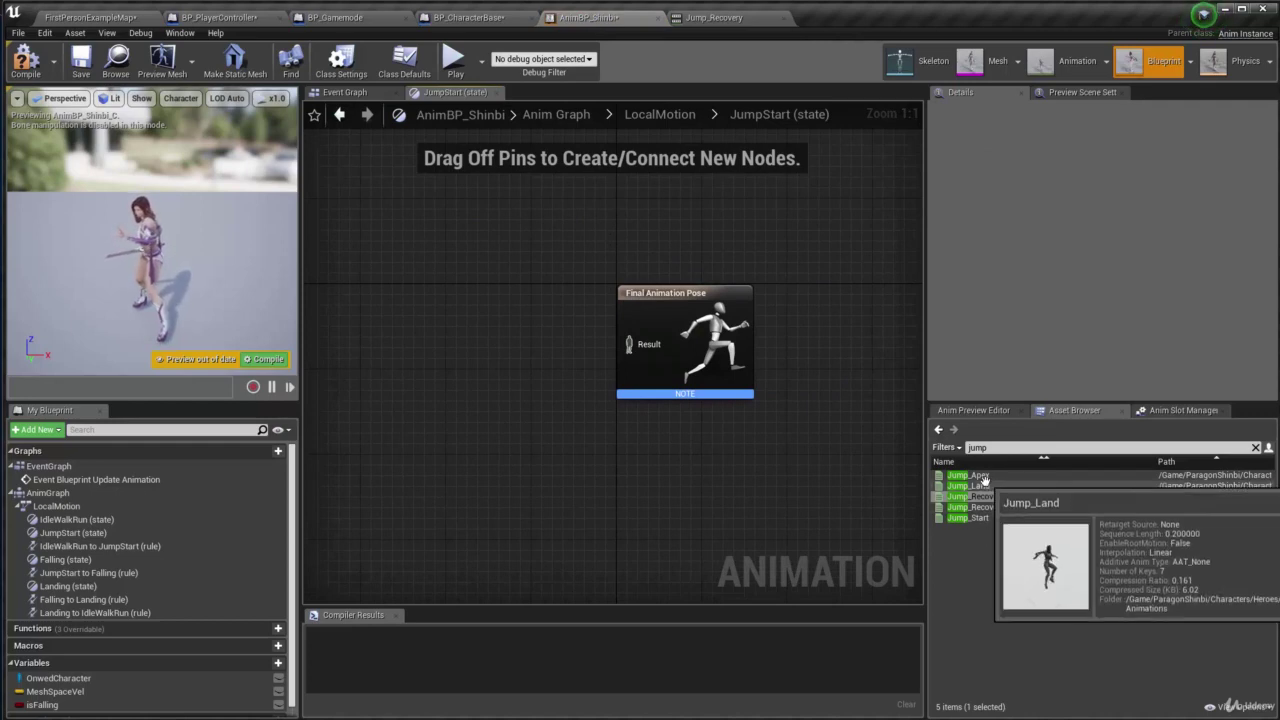
left_click(979, 518)
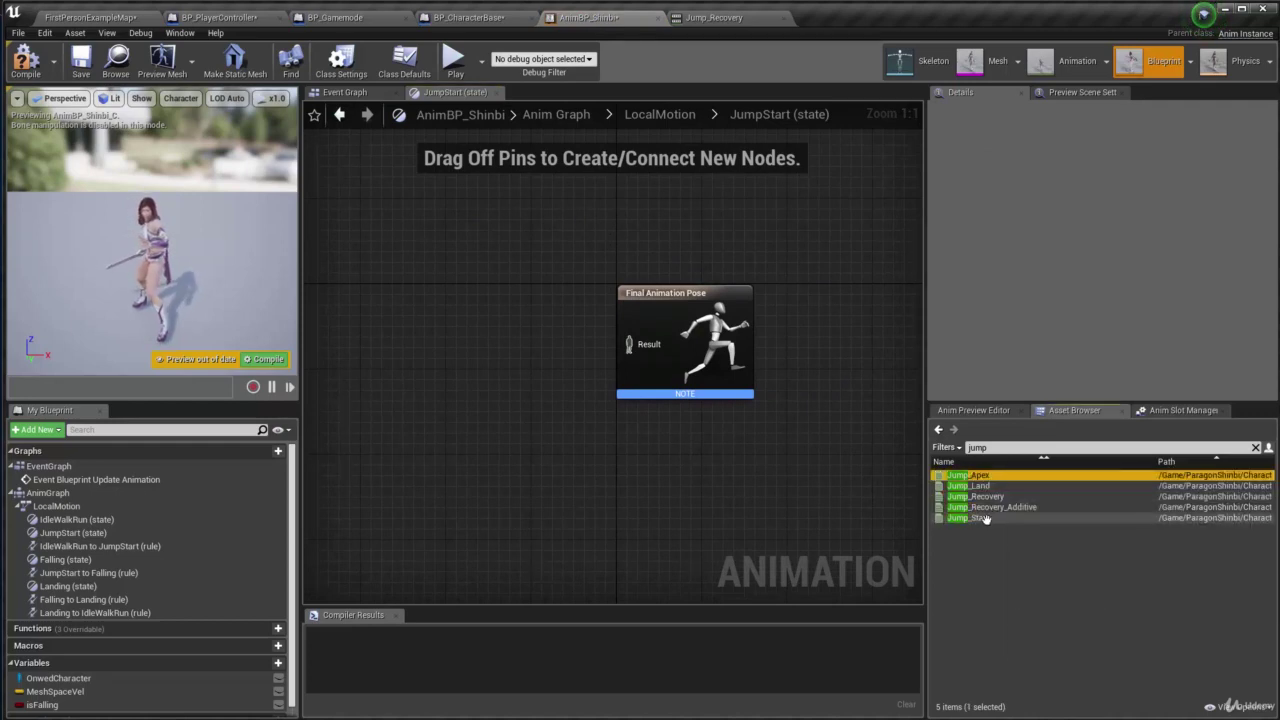
left_click_drag(979, 518, 632, 350)
left_click(577, 430)
right_click_drag(673, 462, 754, 441)
mouse_move(528, 237)
right_mouse_down()
mouse_move(500, 237)
mouse_move(514, 246)
right_mouse_up()
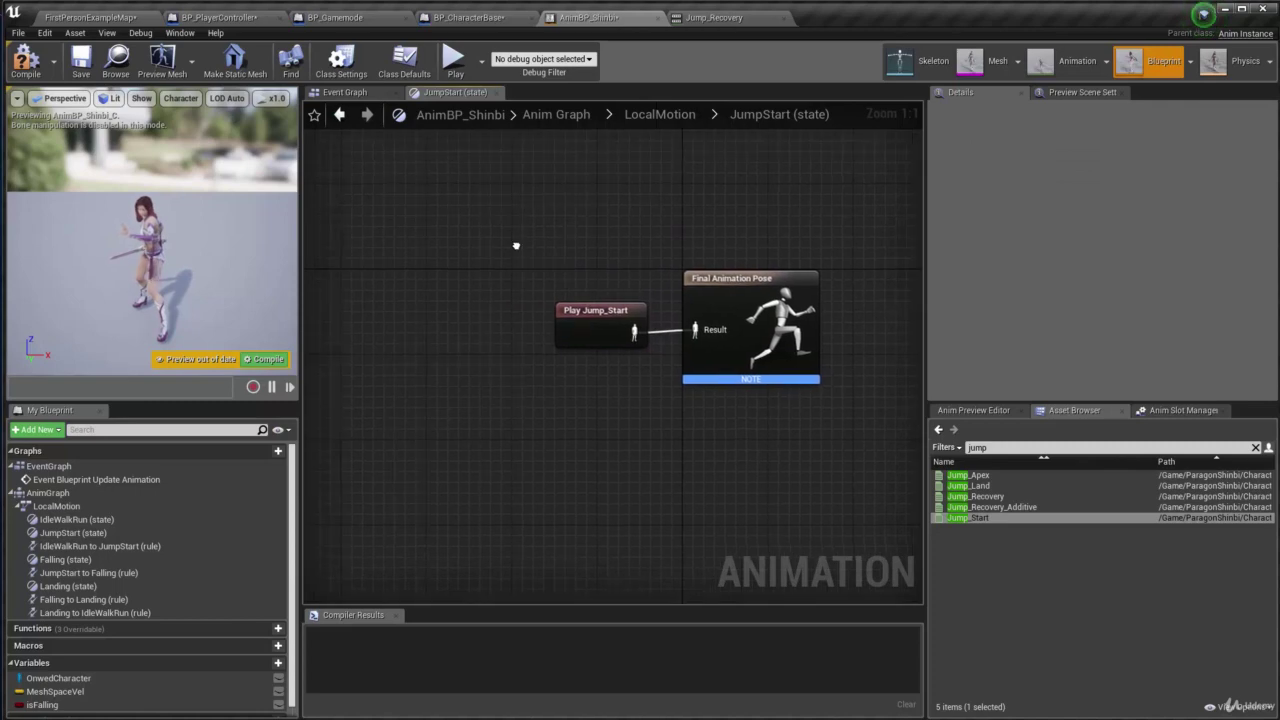
In the Falling state, add the Jump_Apex animation and connect it to the Final Animation Pose result
left_click(660, 114)
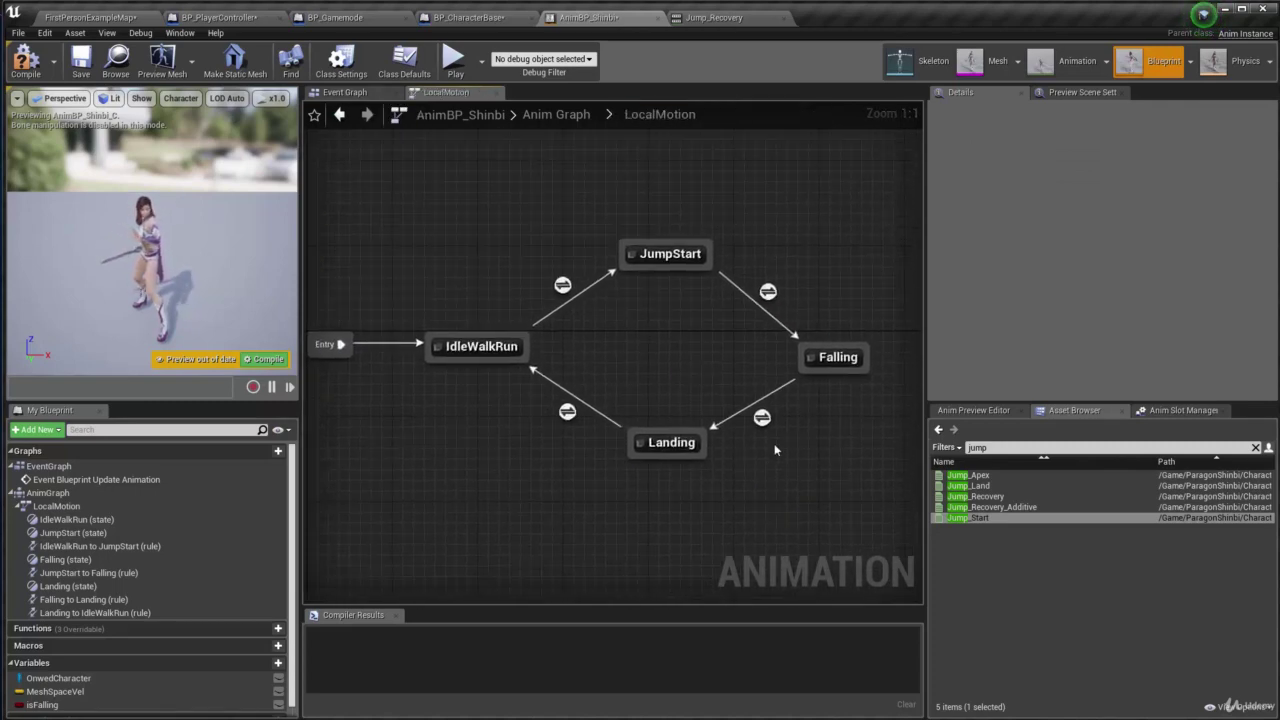
double_click(834, 361)
left_click(975, 476)
left_click_drag(975, 475, 540, 362)
left_click_drag(608, 383, 683, 381)
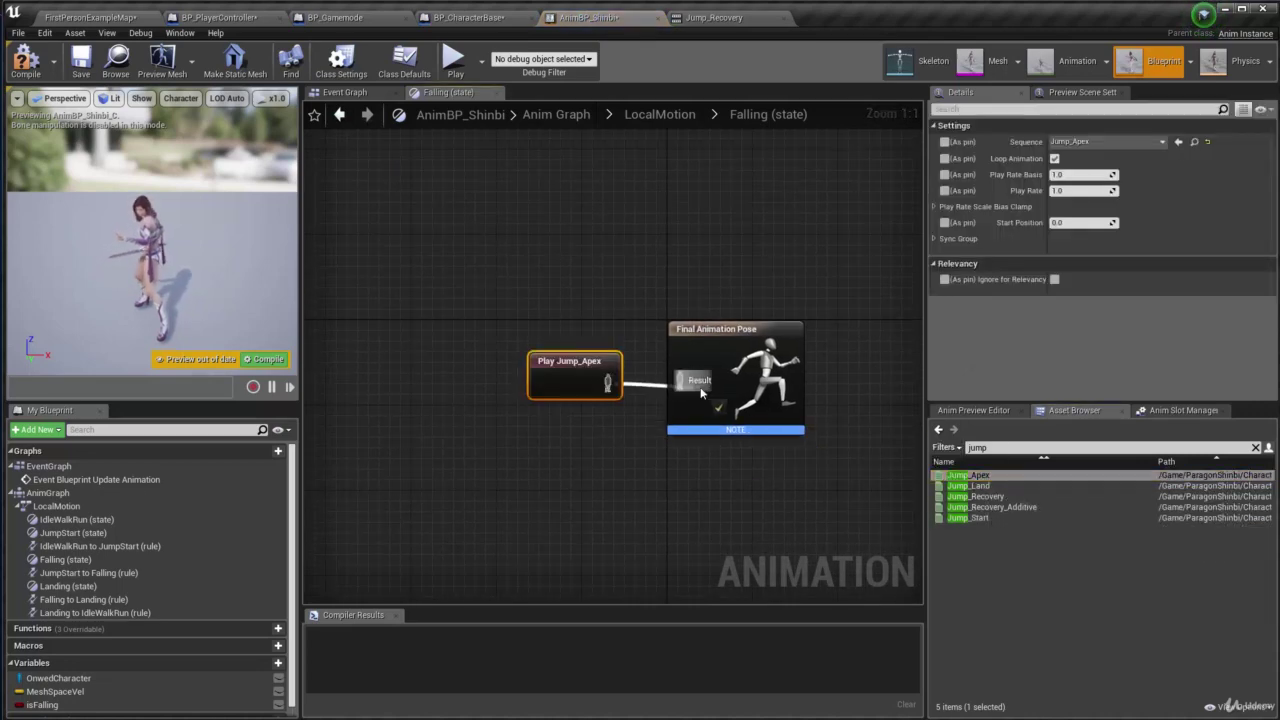
Preview the Jump_Apex animation from the Falling state and the Jump_Start animation from the JumpStart state
double_click(540, 374)
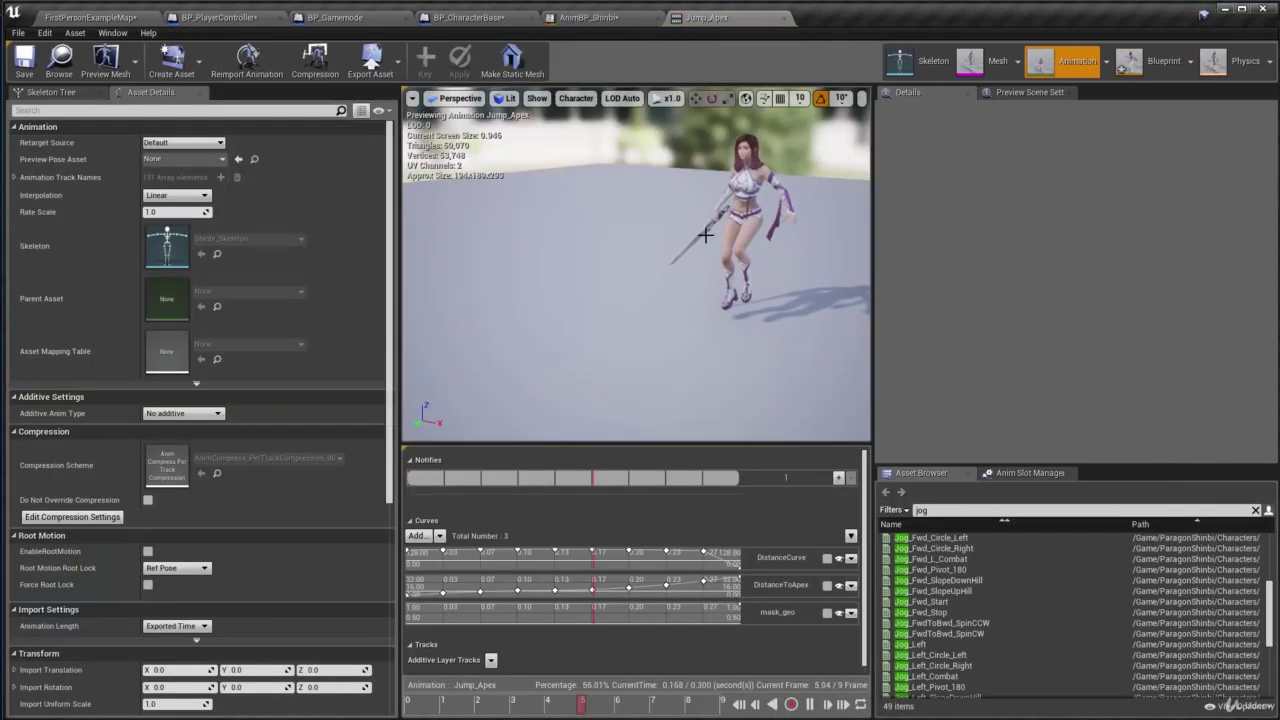
left_click(1155, 60)
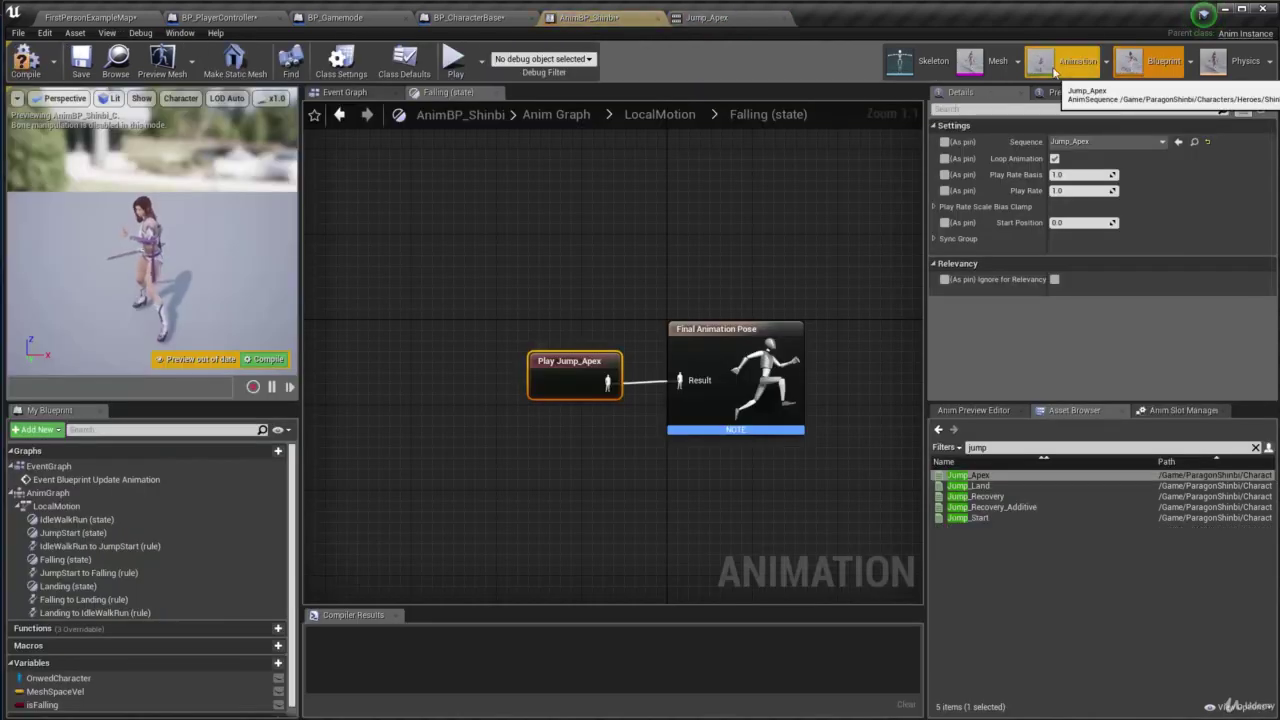
left_click(1040, 62)
left_click(1152, 62)
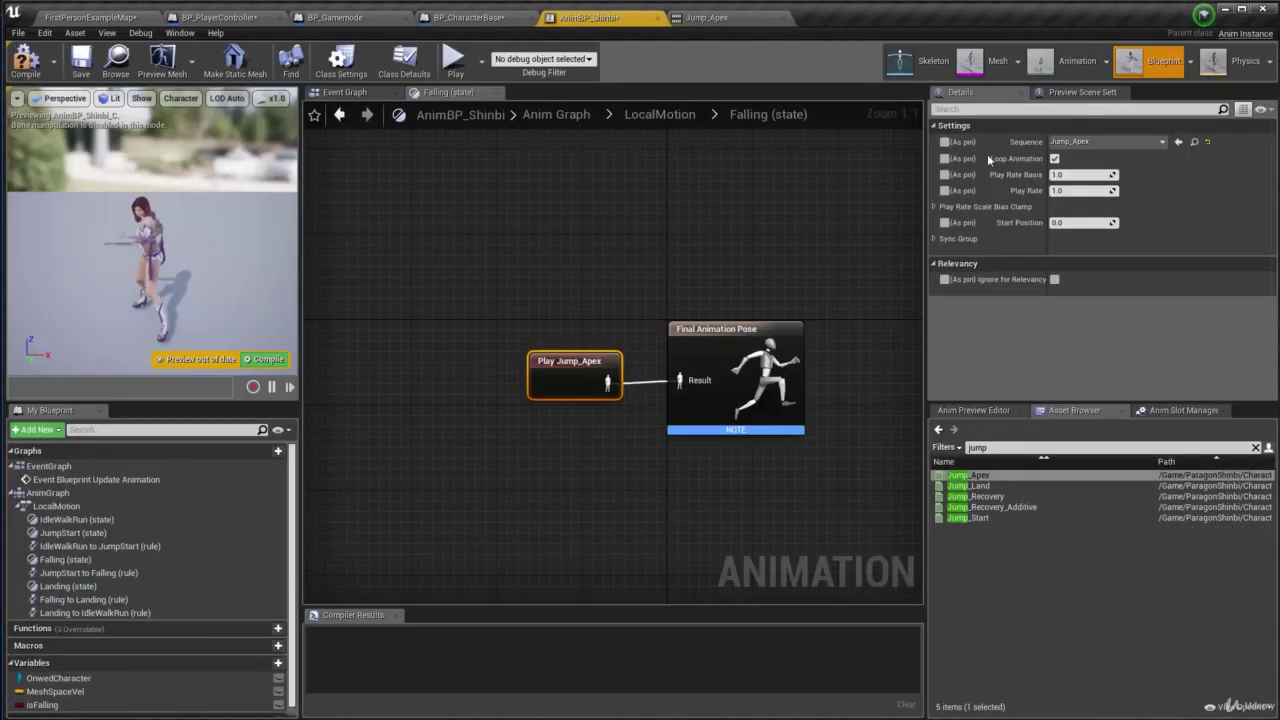
left_click(656, 114)
double_click(705, 260)
left_click(590, 380)
double_click(590, 385)
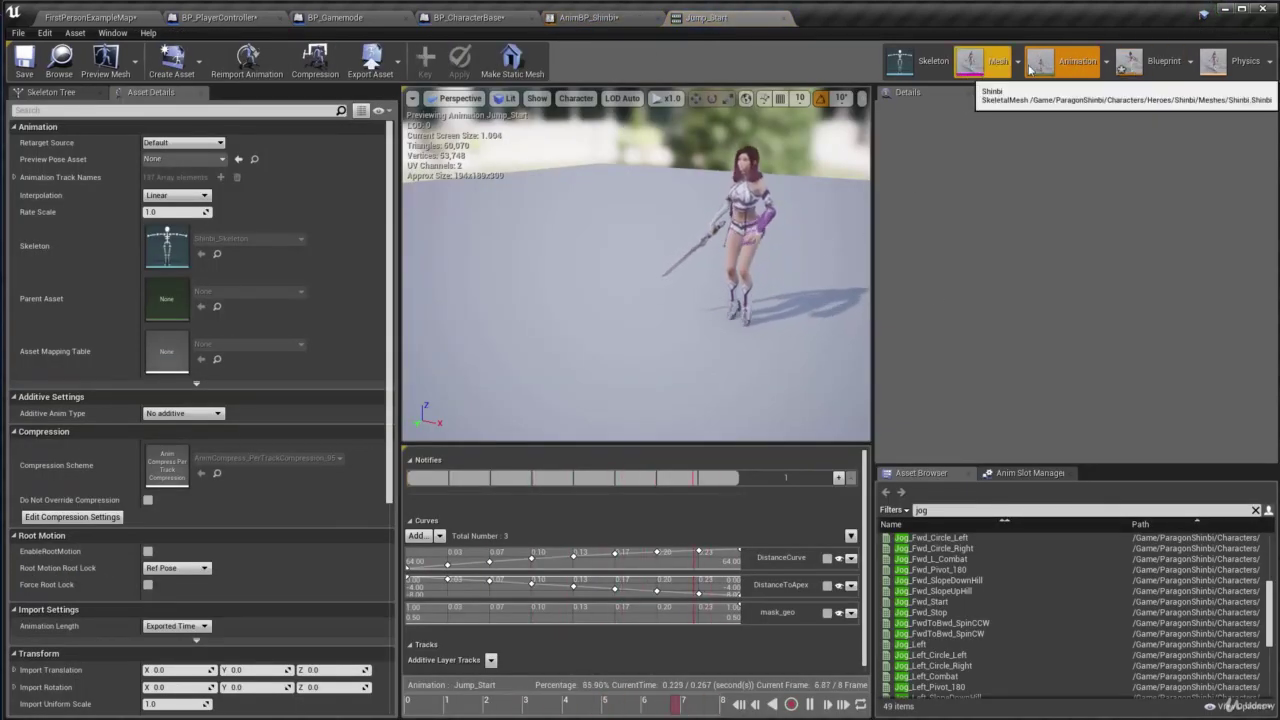
left_click(1137, 68)
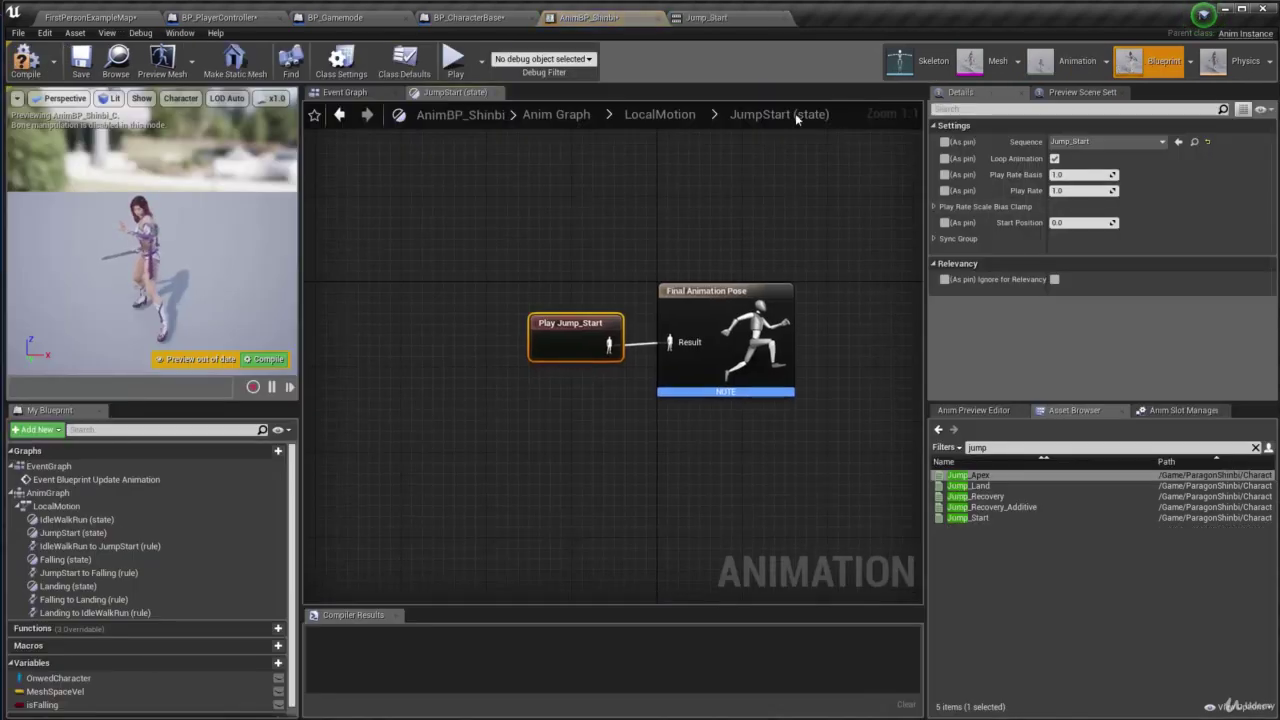
In the Landing state, connect the Jump_Land animation to the Final Animation Pose result, then compile and save the blueprint
left_click(662, 115)
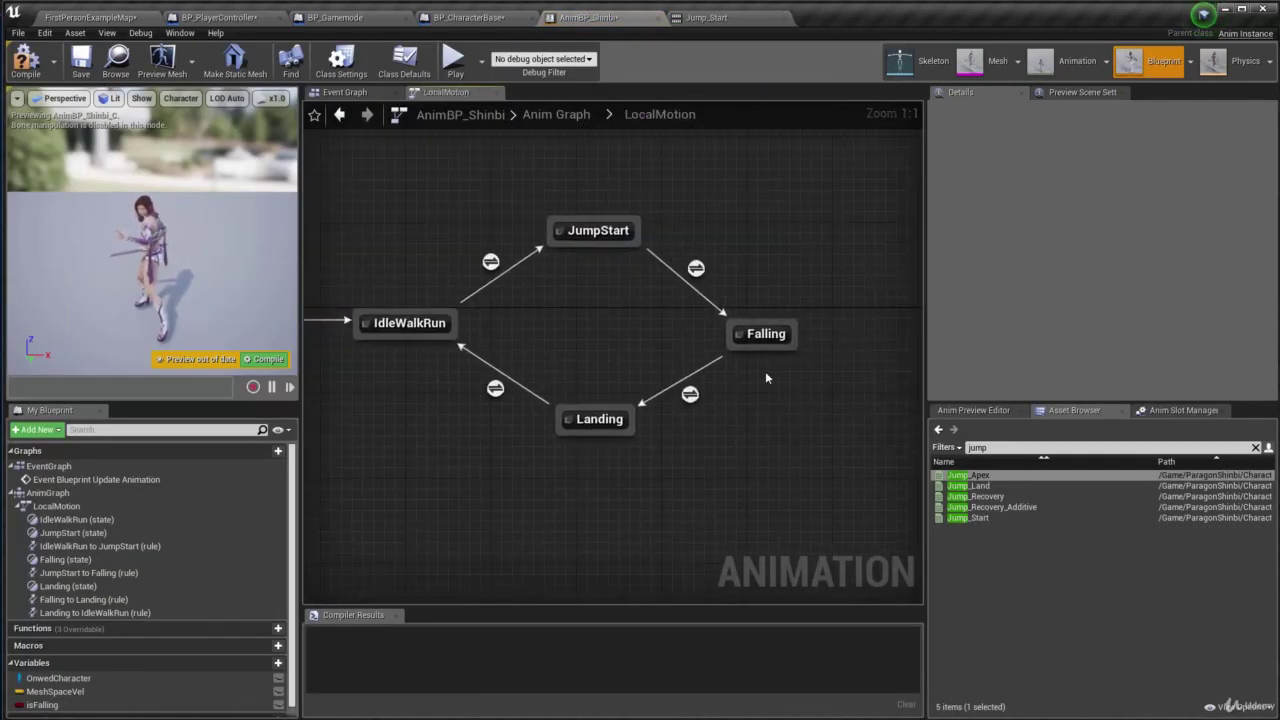
double_click(598, 420)
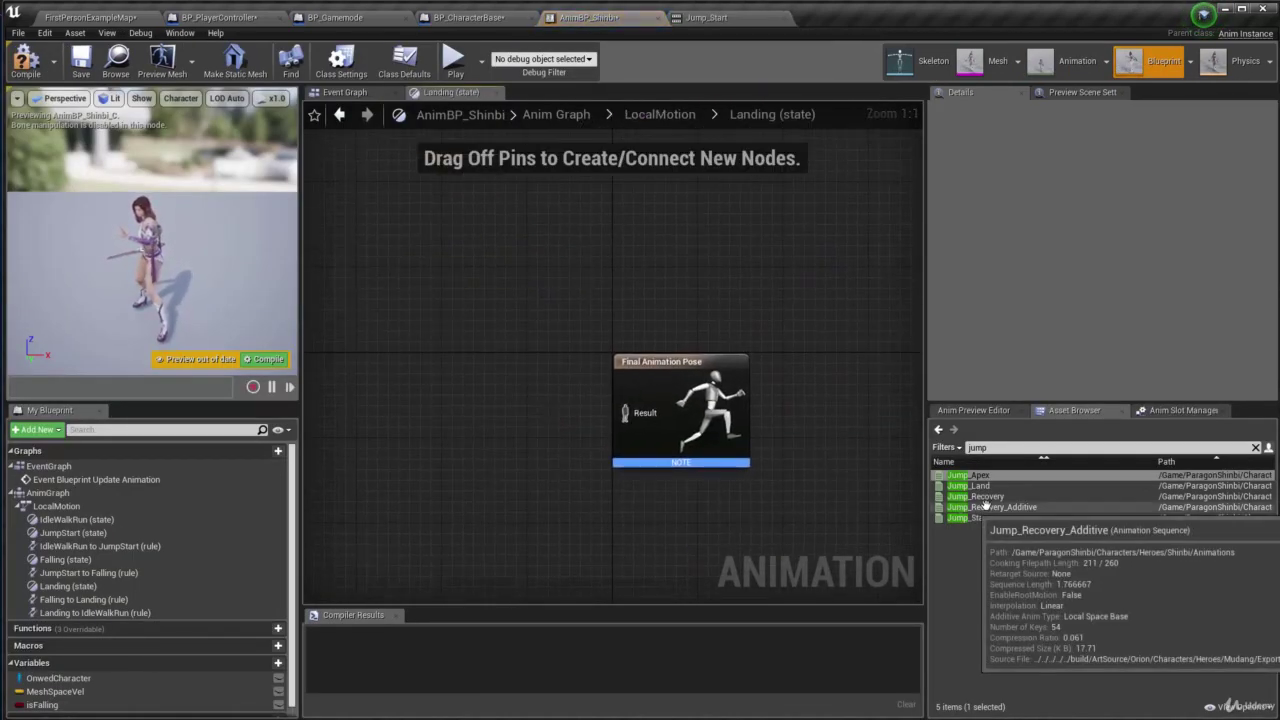
left_click(998, 487)
left_click_drag(998, 487, 465, 392)
left_click_drag(593, 428, 625, 412)
left_click_drag(505, 393, 516, 383)
left_click(26, 60)
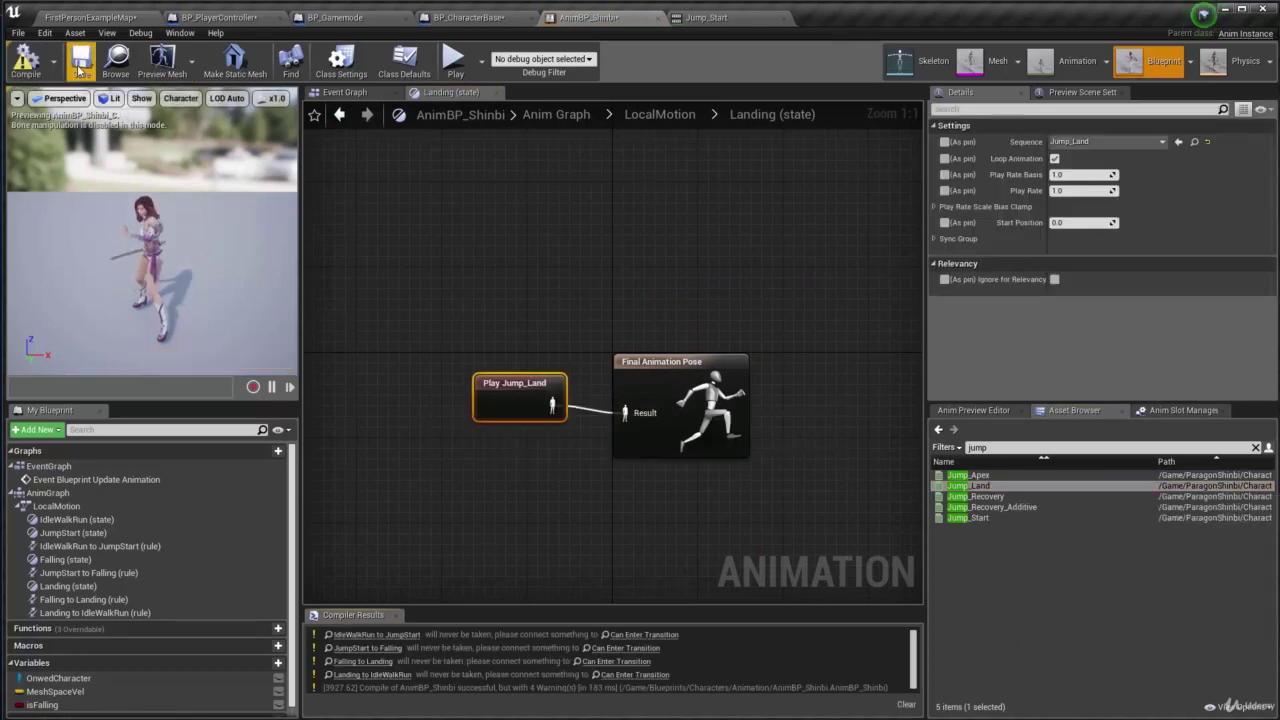
Inspect the empty IdleWalkRun to JumpStart transition rule and return to the LocalMotion state machine
right_click_drag(603, 294, 664, 254)
left_click(659, 114)
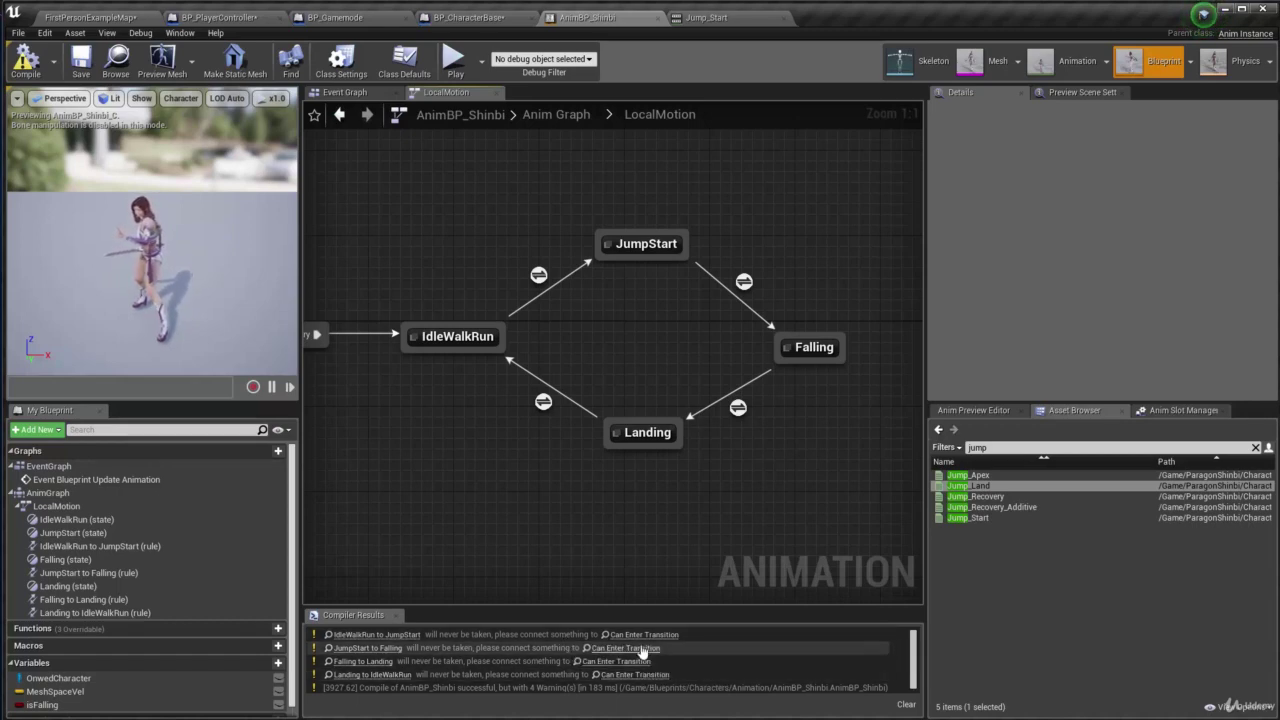
right_click_drag(590, 340, 537, 283)
double_click(528, 283)
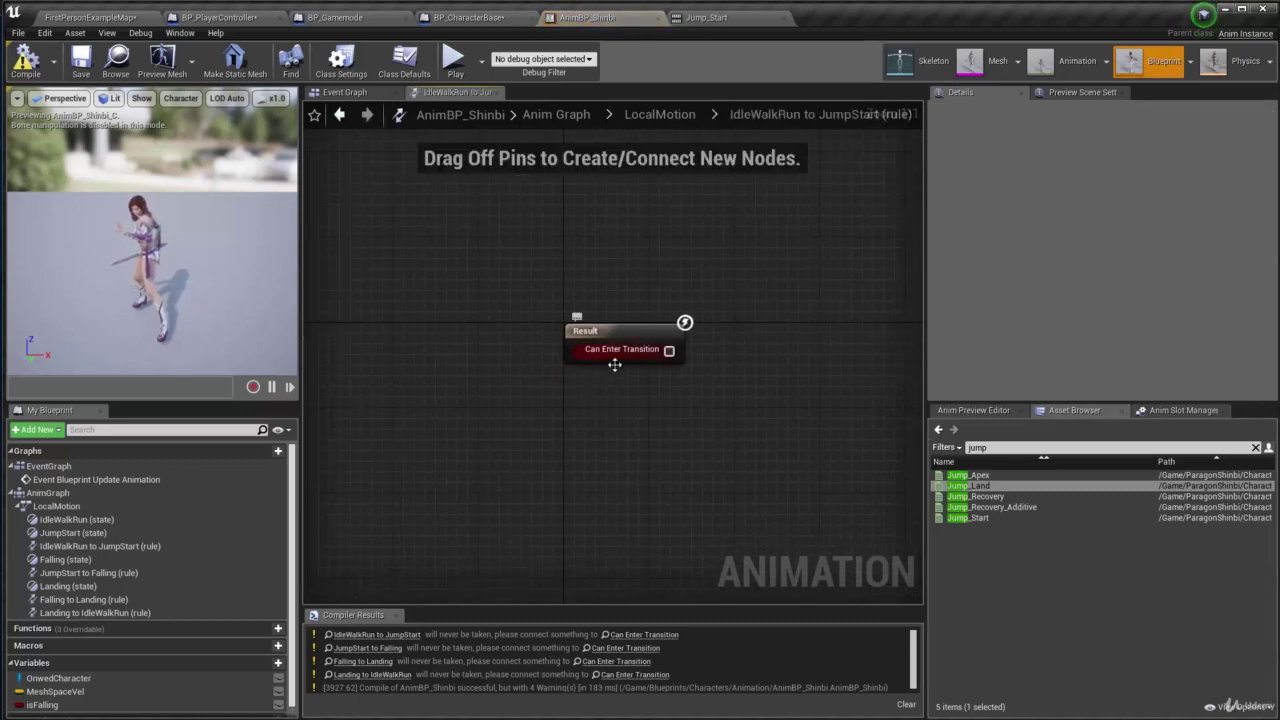
left_click(630, 115)
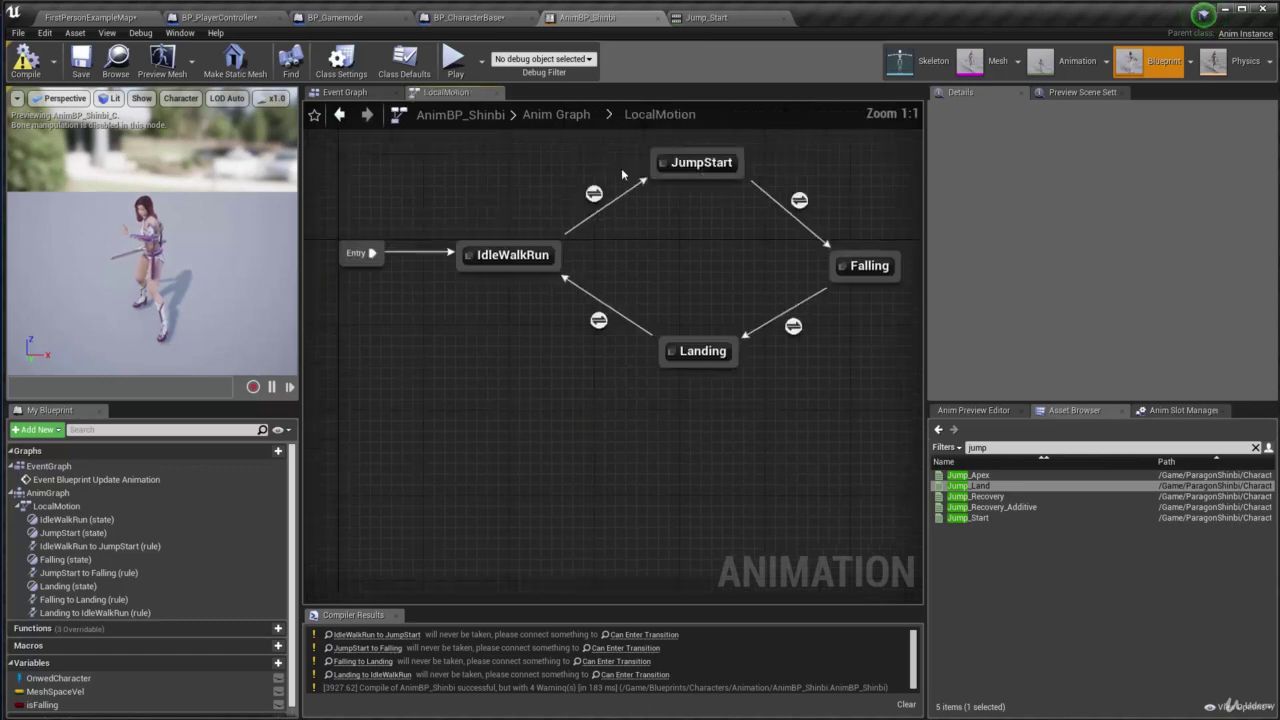
right_click_drag(683, 181, 712, 292)
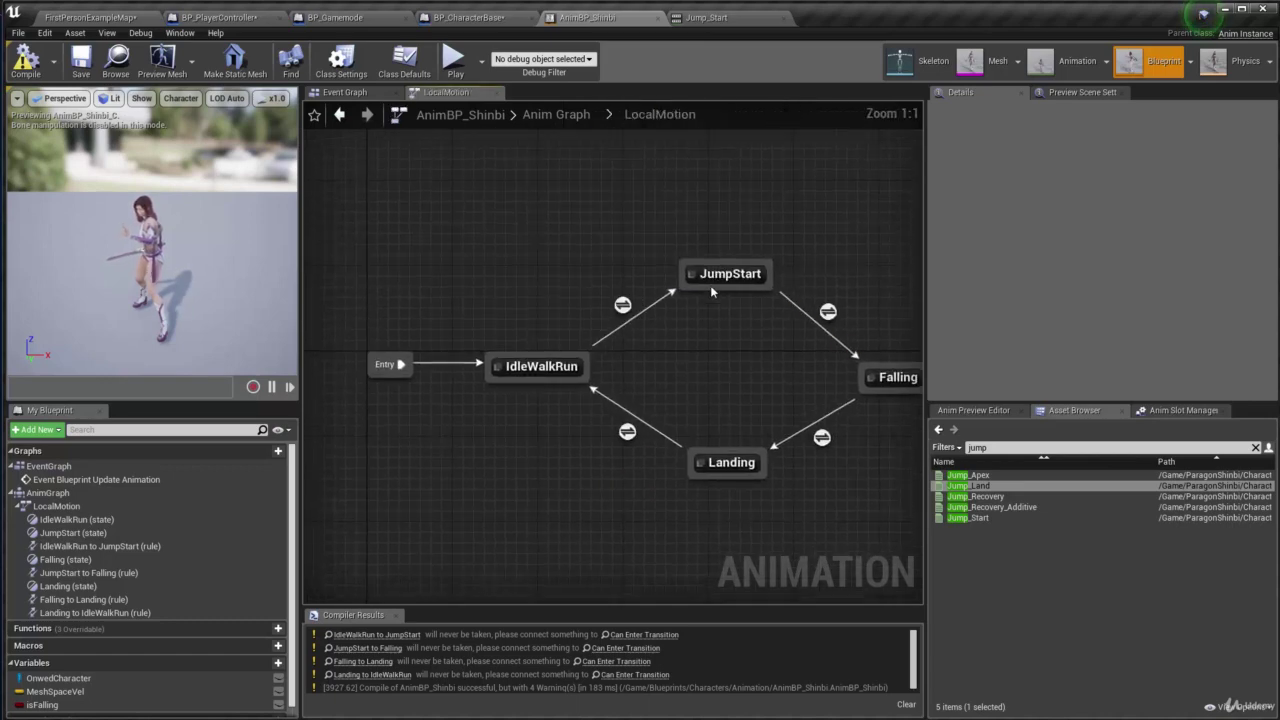
double_click(622, 304)
left_click_drag(667, 371, 668, 350)
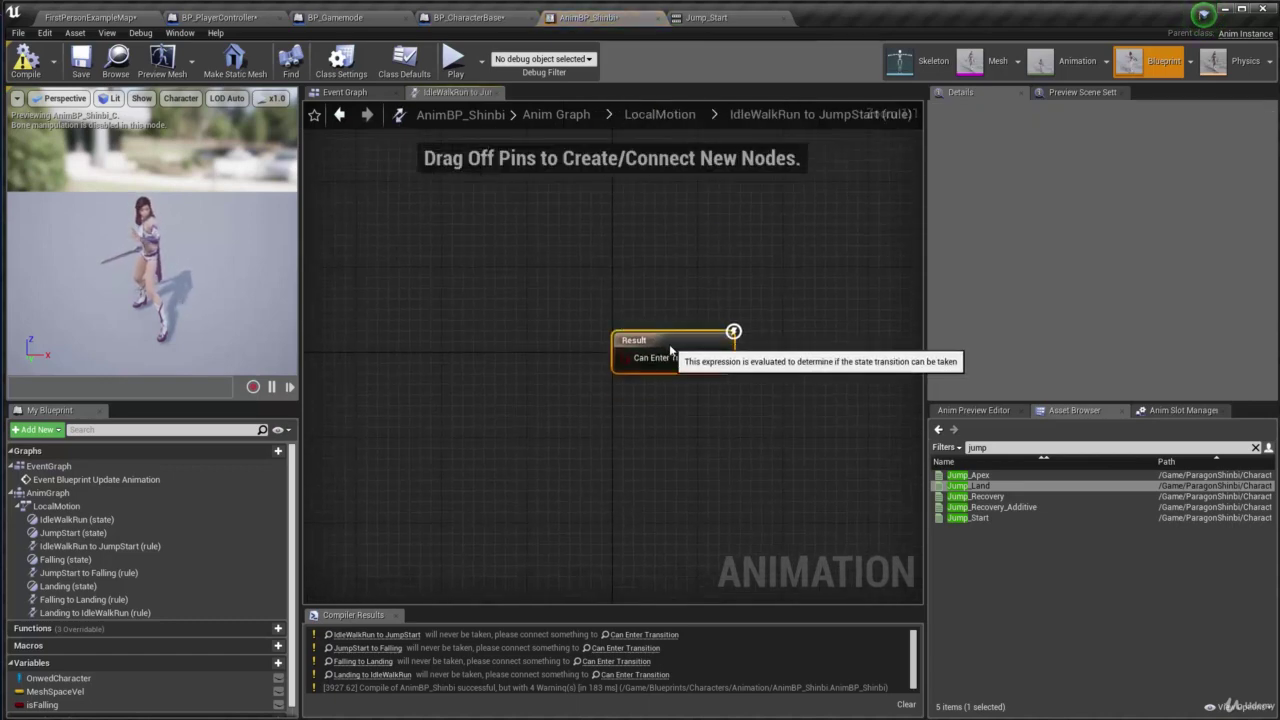
left_click(660, 114)
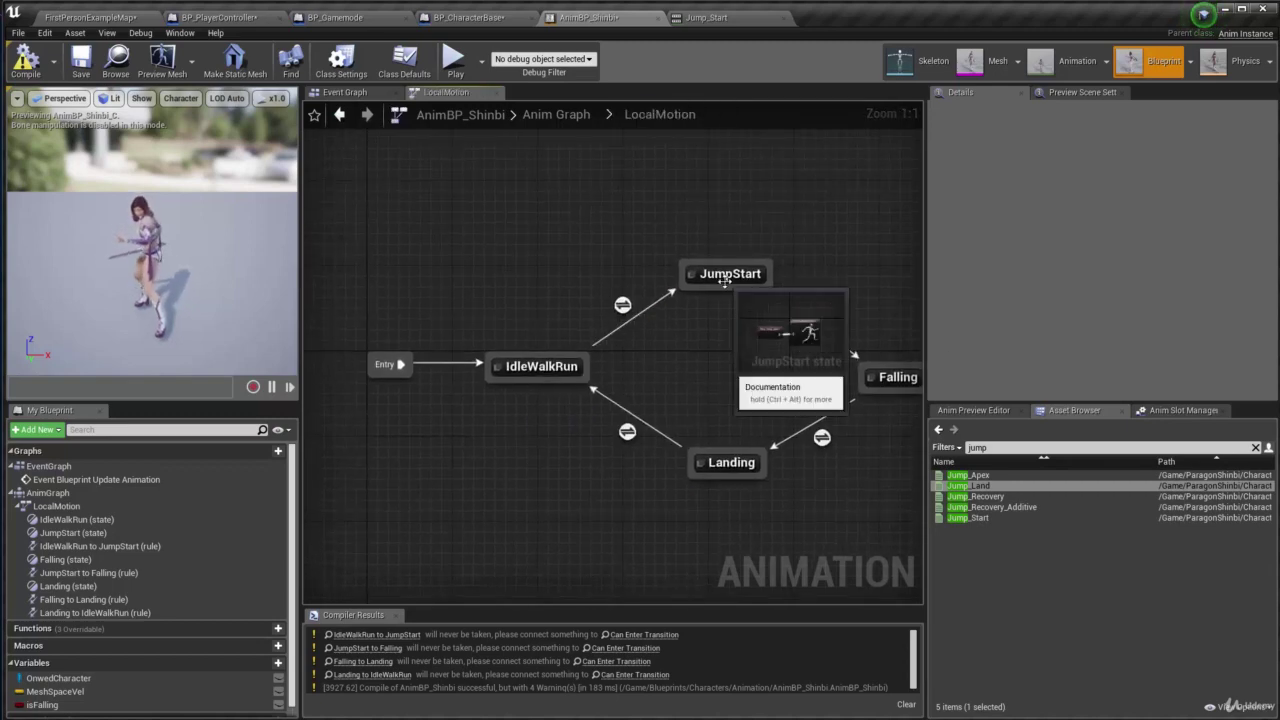
In the IdleWalkRun to JumpStart rule, connect the isFalling variable to Can Enter Transition, then compile, save and return to LocalMotion
double_click(622, 304)
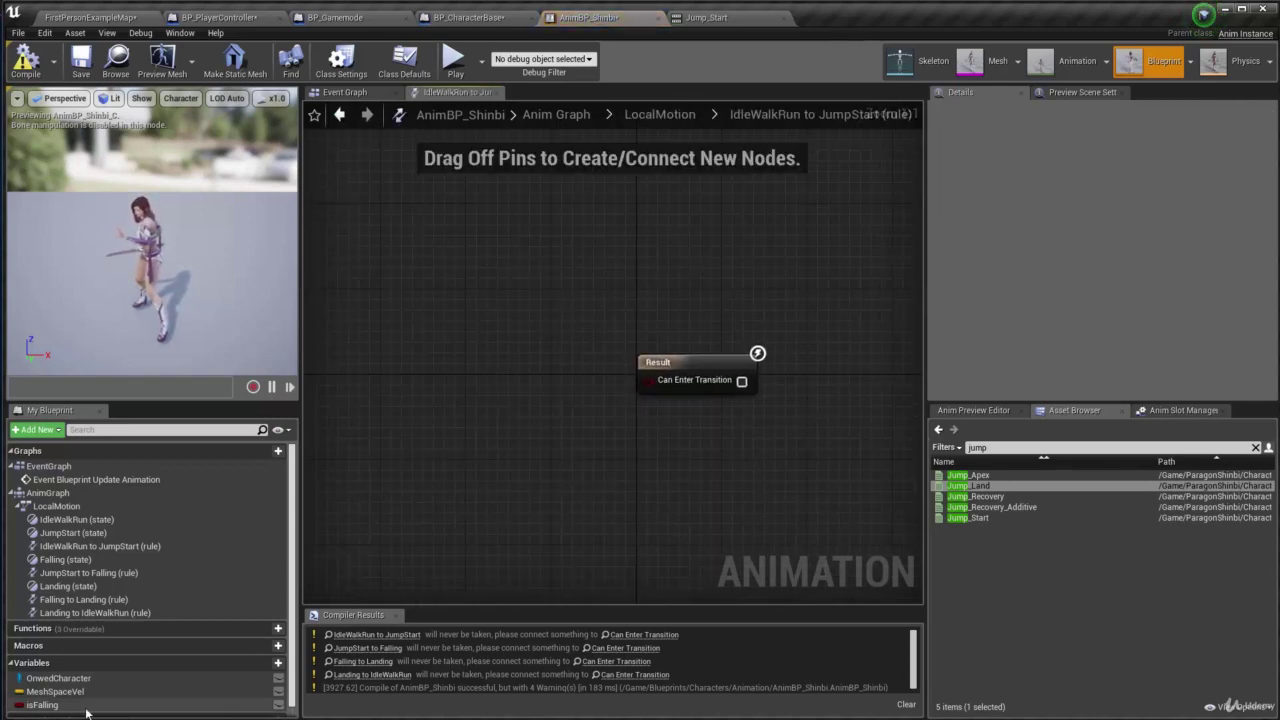
left_click(45, 705)
left_click_drag(45, 705, 663, 385, "ctrl")
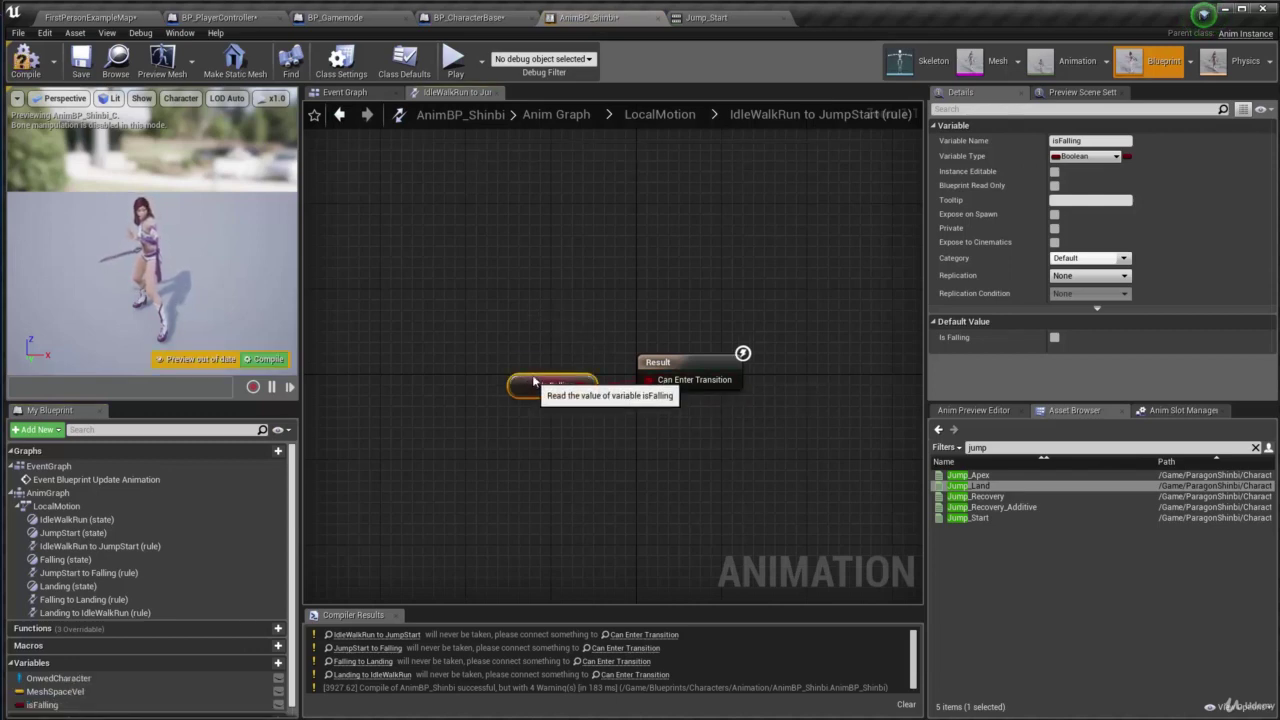
left_click_drag(540, 390, 540, 380)
left_click(25, 60)
left_click(73, 58)
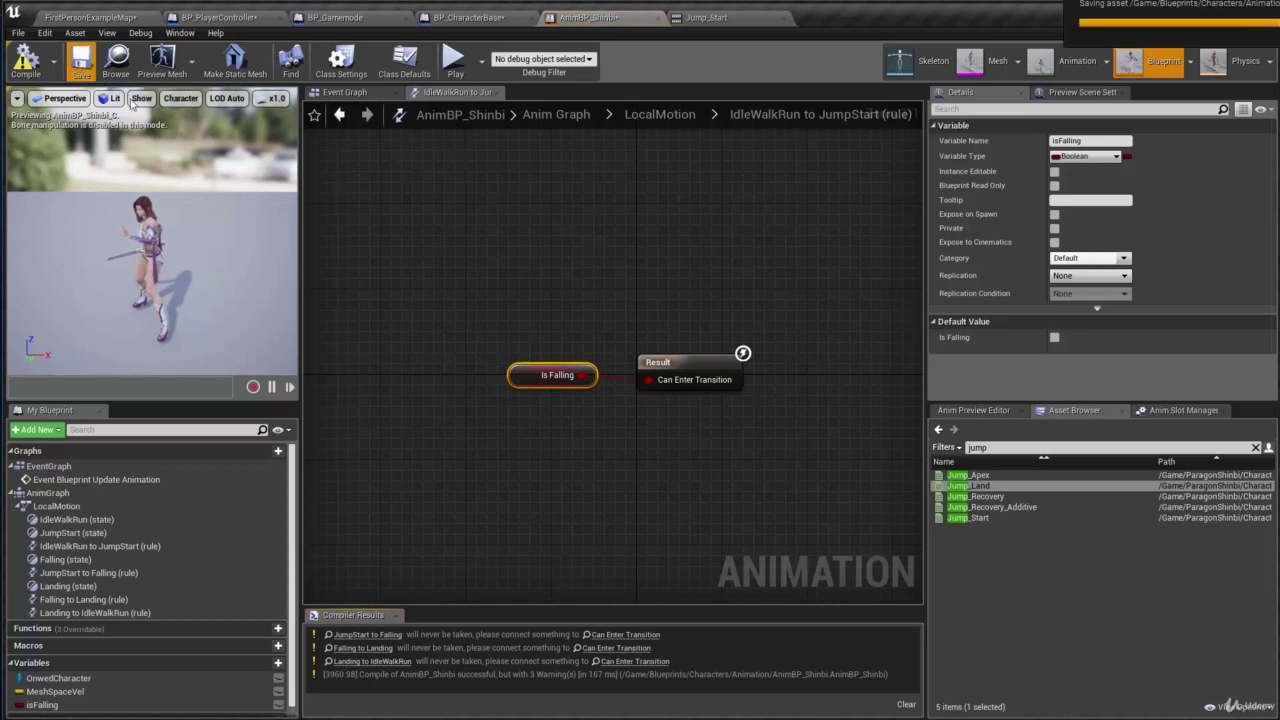
right_click_drag(532, 263, 546, 241)
left_click(660, 114)
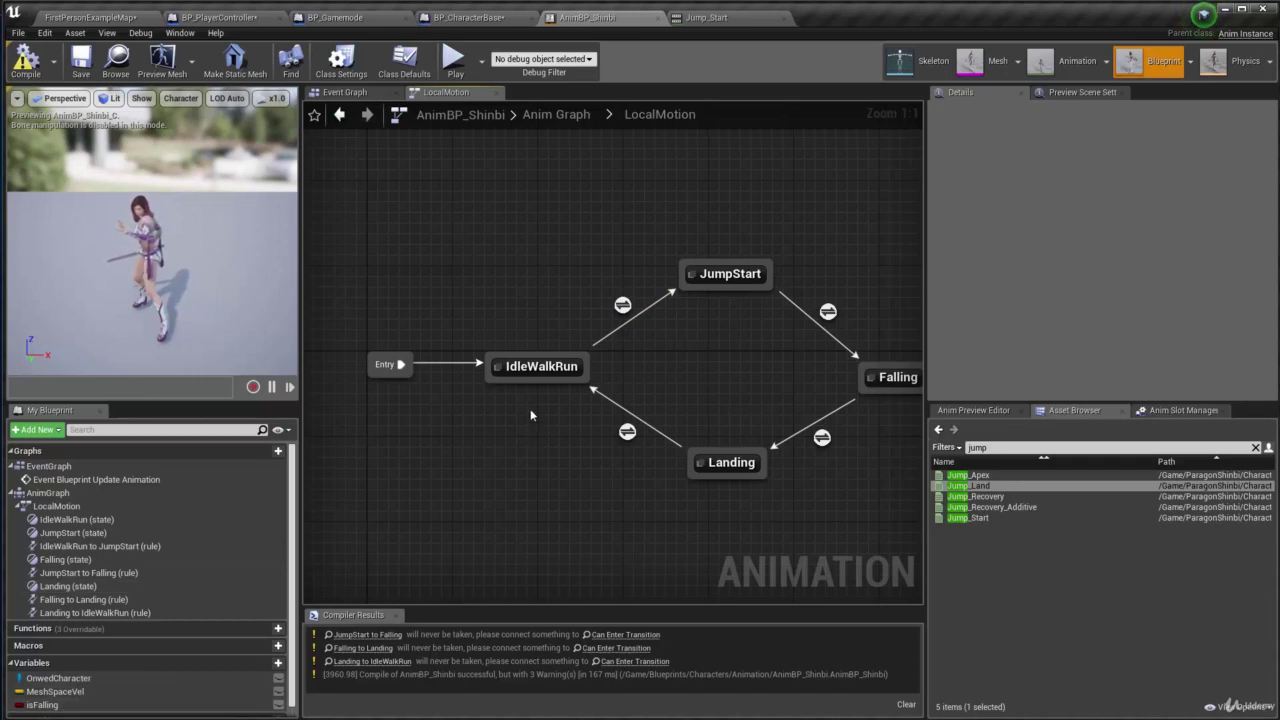
Review the LocalMotion state flow and the JumpStart state's animation graph, then return to the state machine
right_click_drag(712, 327, 688, 297)
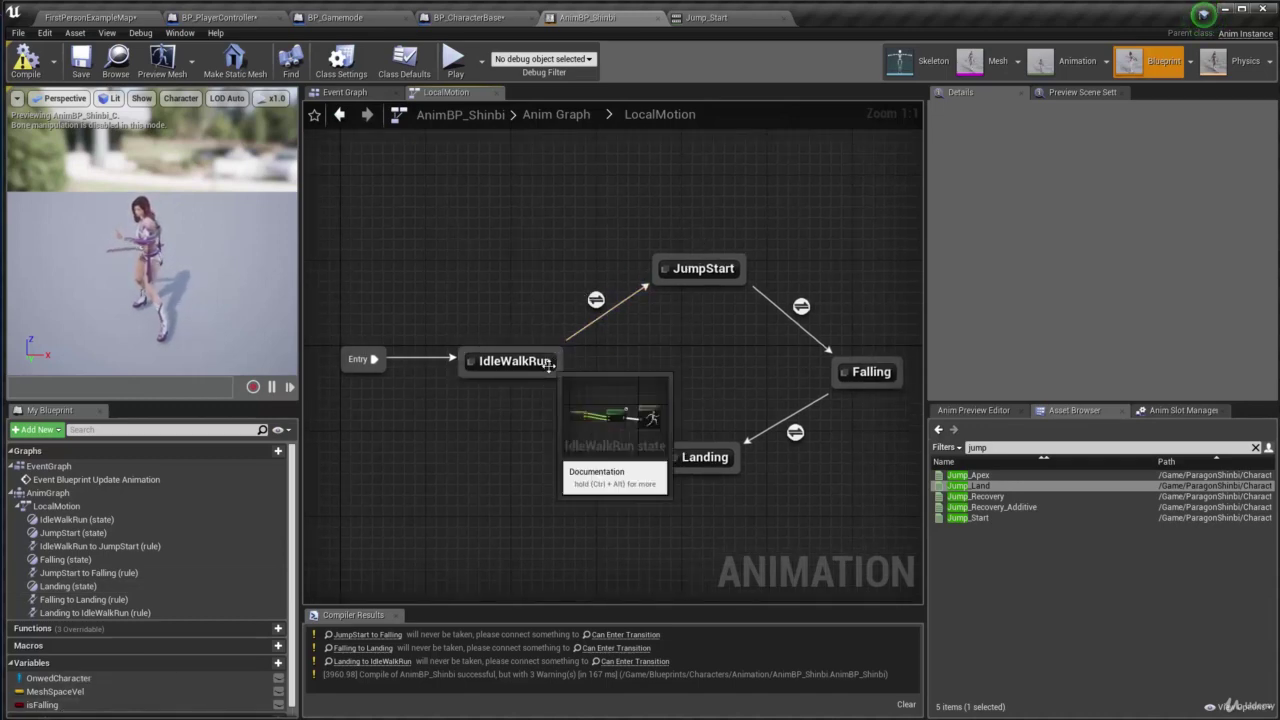
right_click_drag(844, 261, 709, 222)
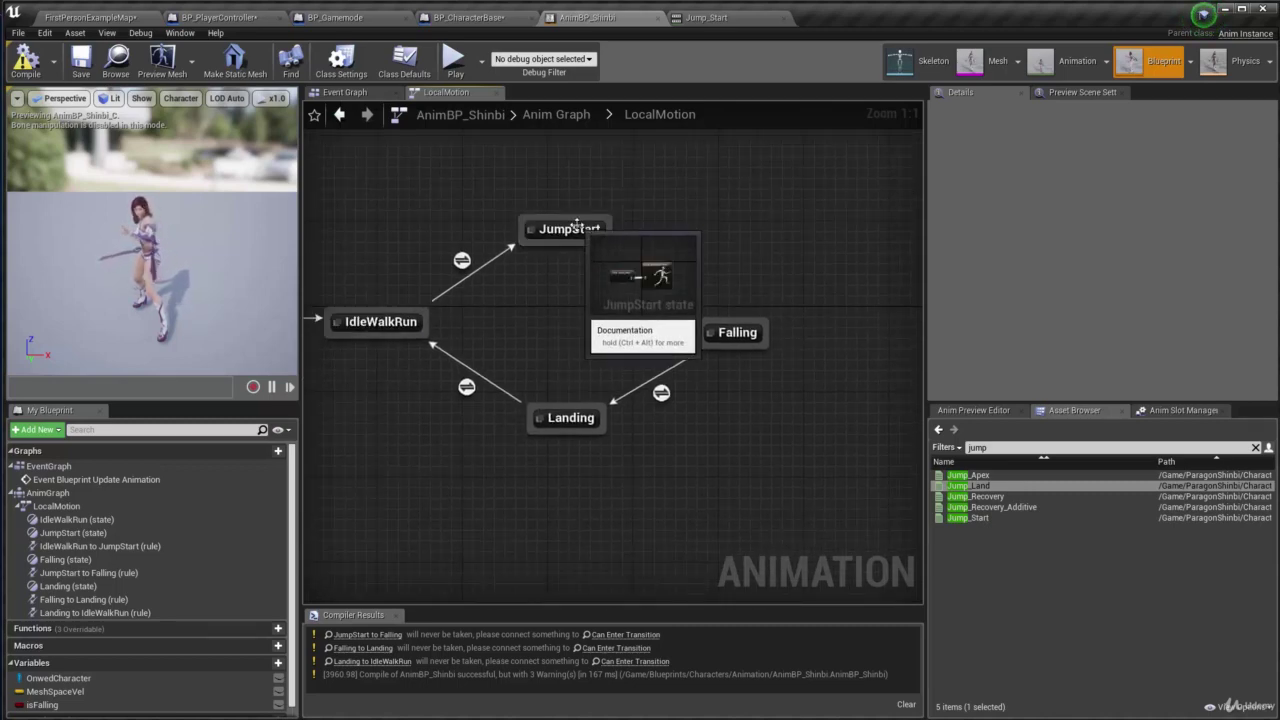
left_click_drag(605, 235, 723, 340)
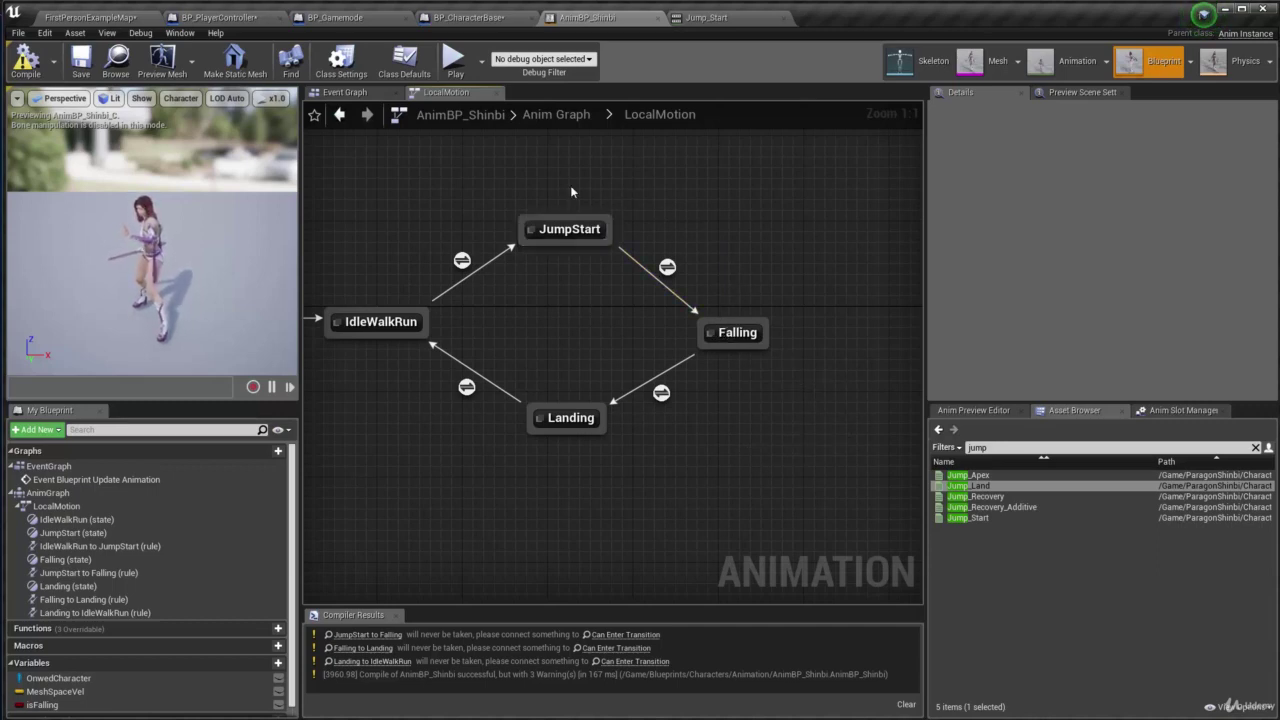
right_click_drag(567, 303, 656, 295)
right_click_drag(668, 218, 687, 271)
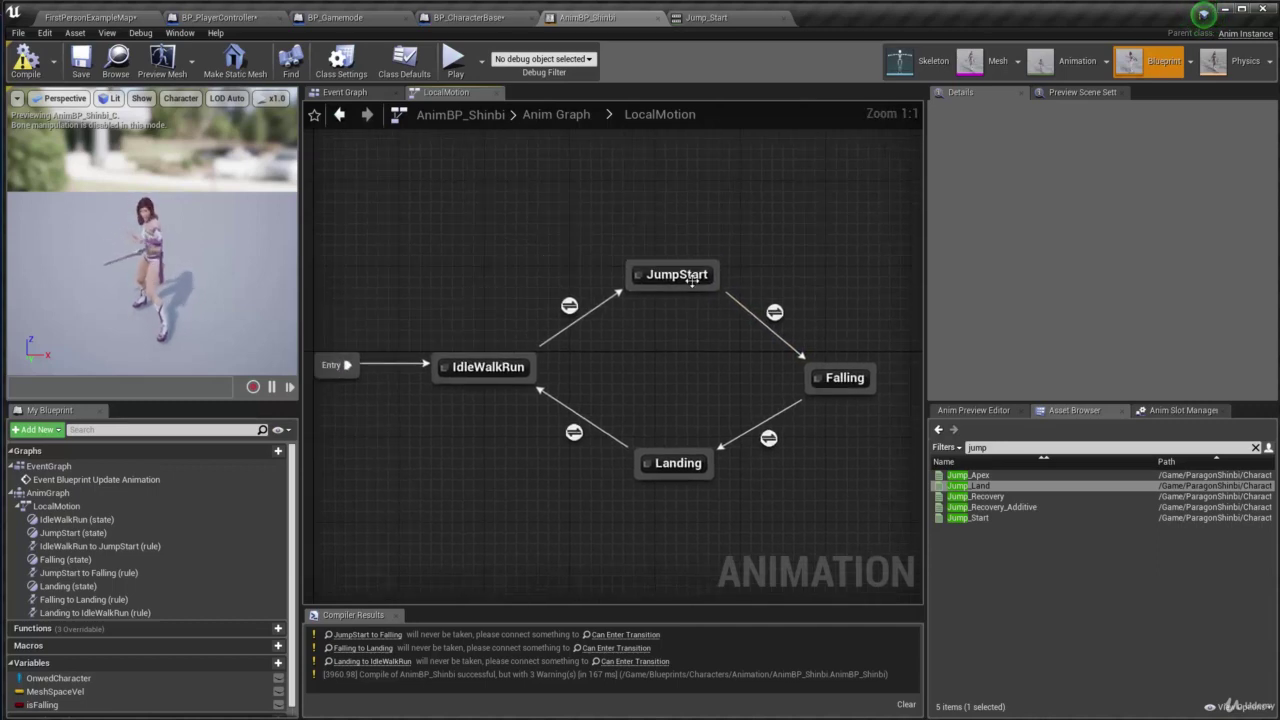
double_click(687, 271)
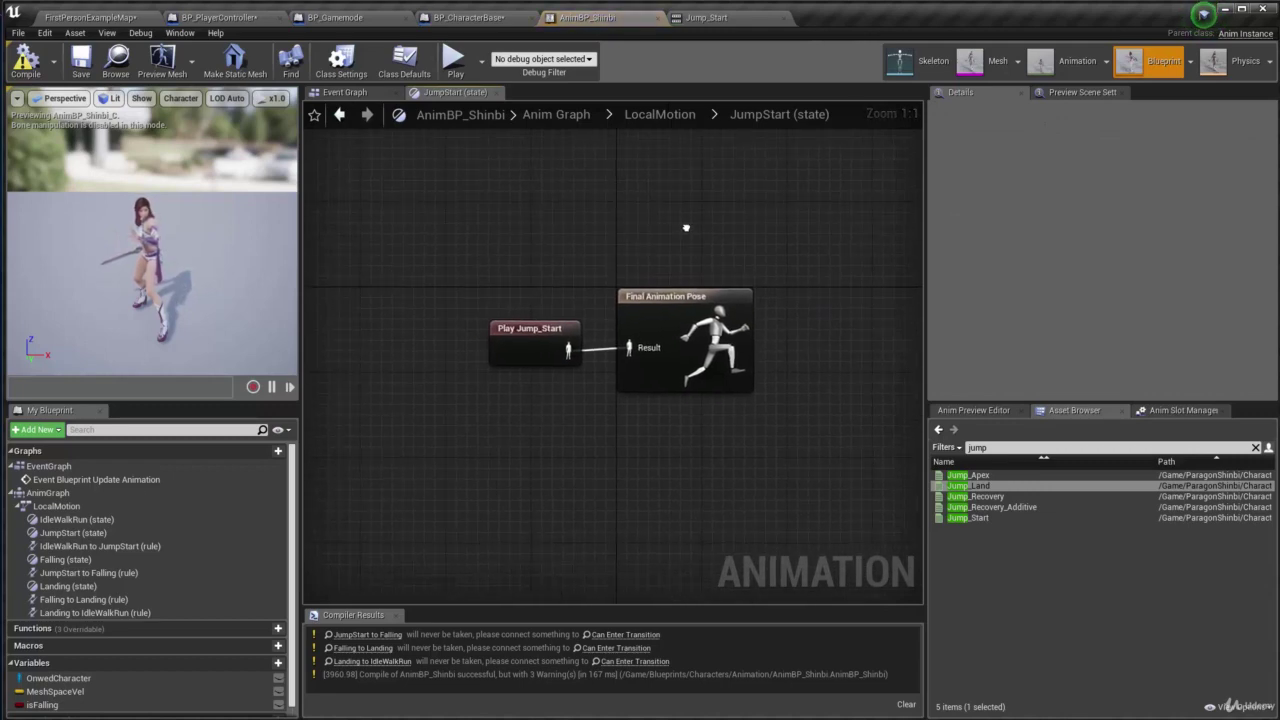
left_click(660, 114)
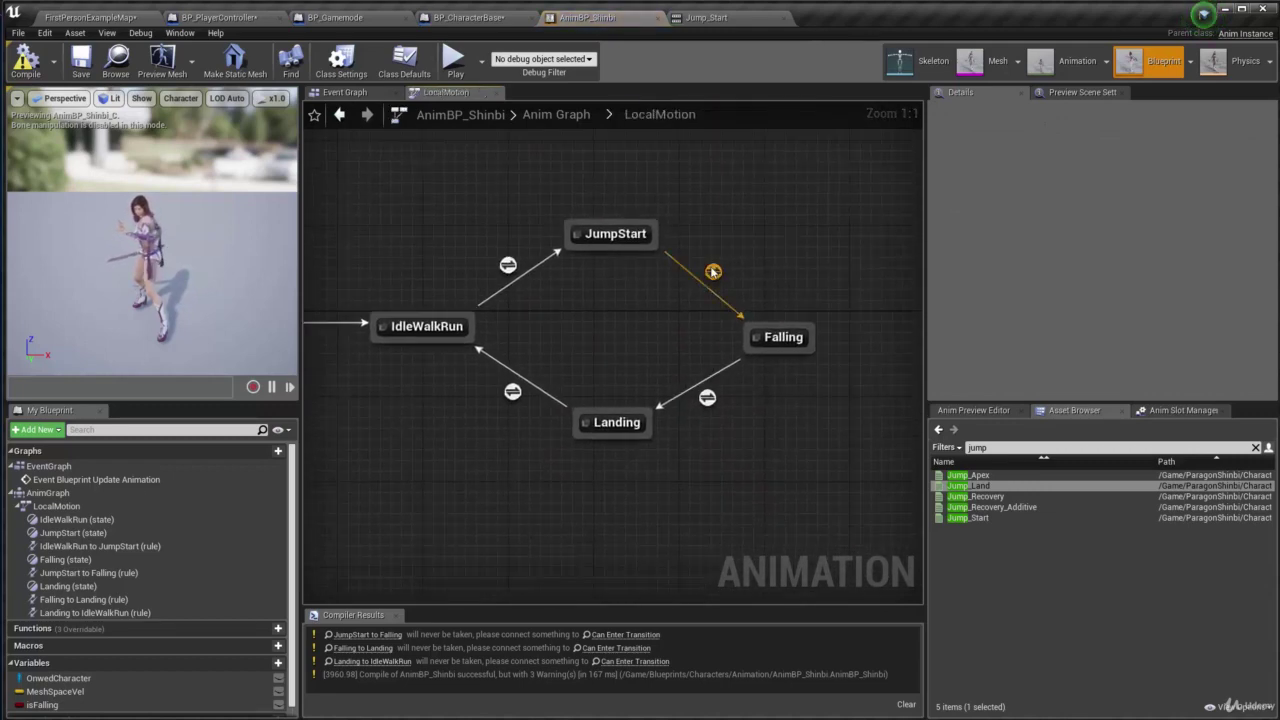
Open the JumpStart to Falling transition rule and add a Time Remaining (Jump_Start) node, placed ahead of the Result node
double_click(716, 251)
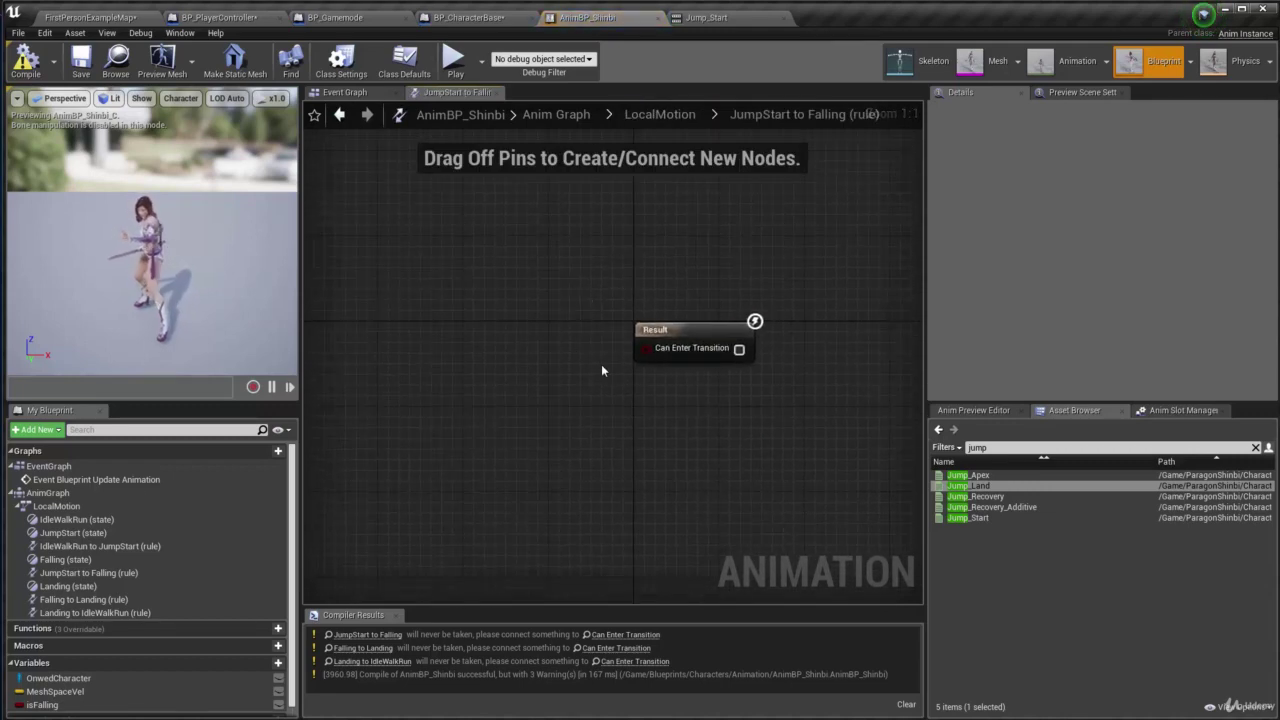
right_click_drag(513, 312, 566, 304)
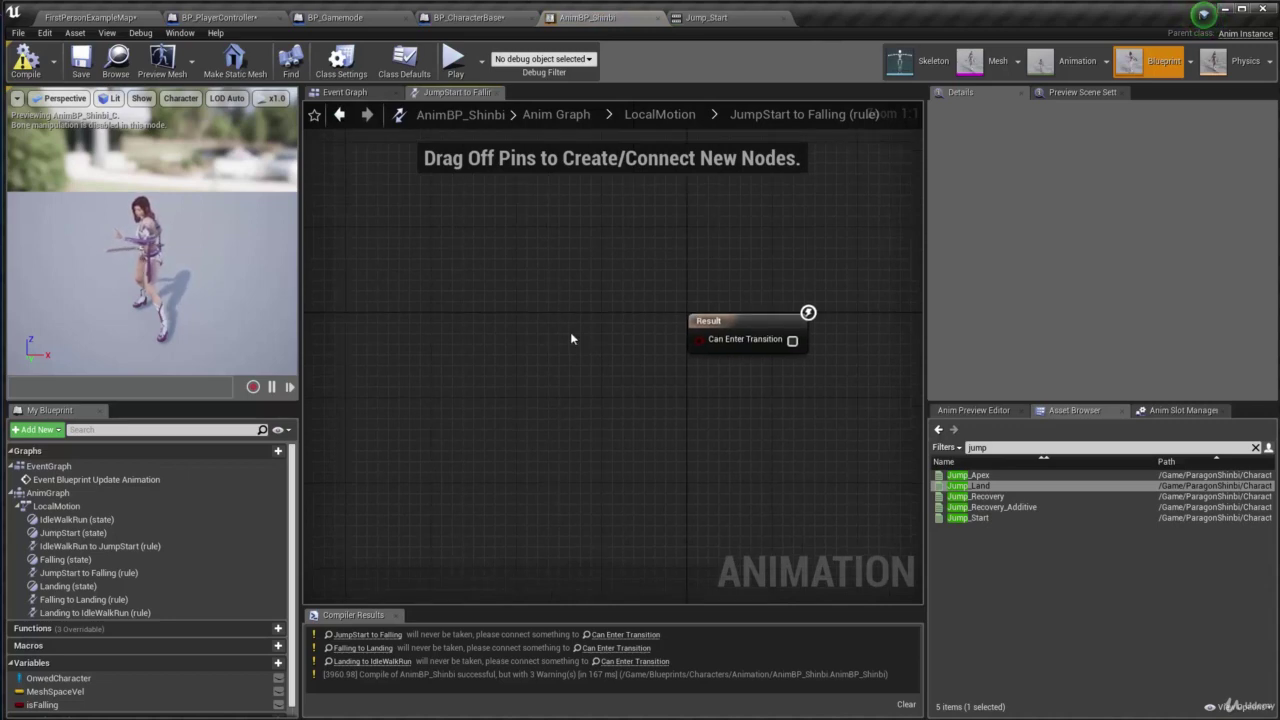
right_click(571, 339)
type("t")
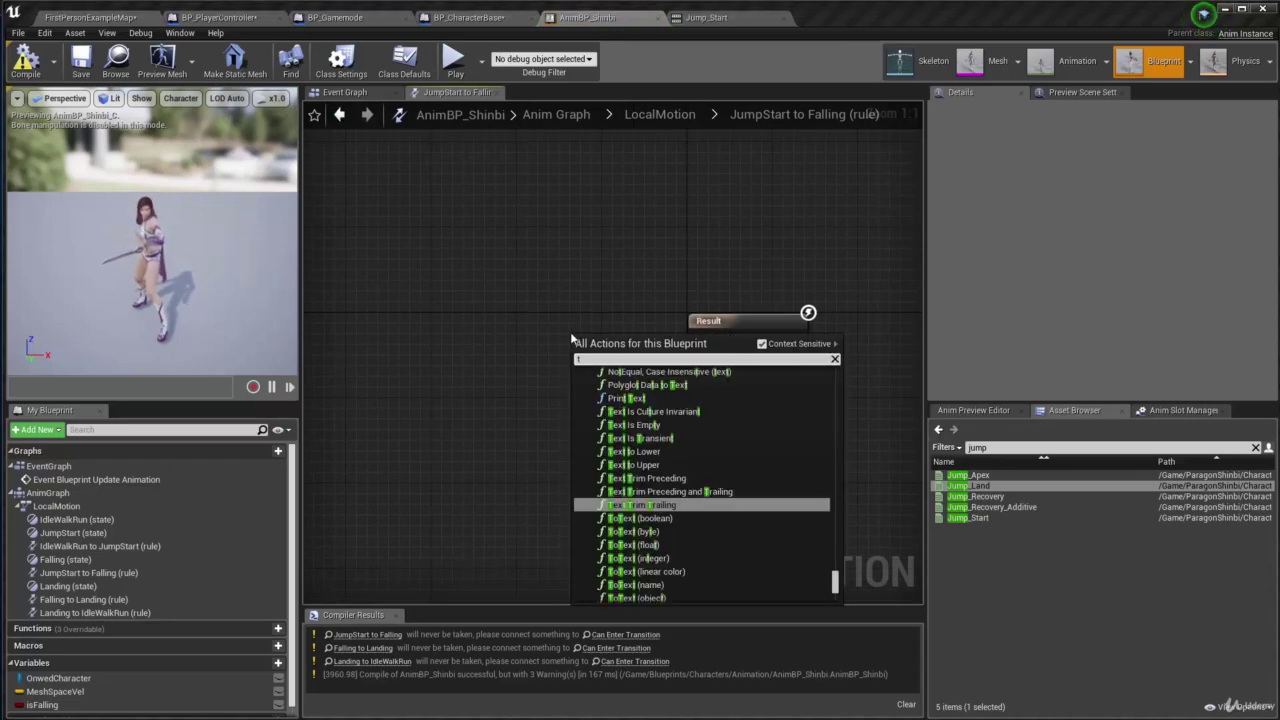
type("imere")
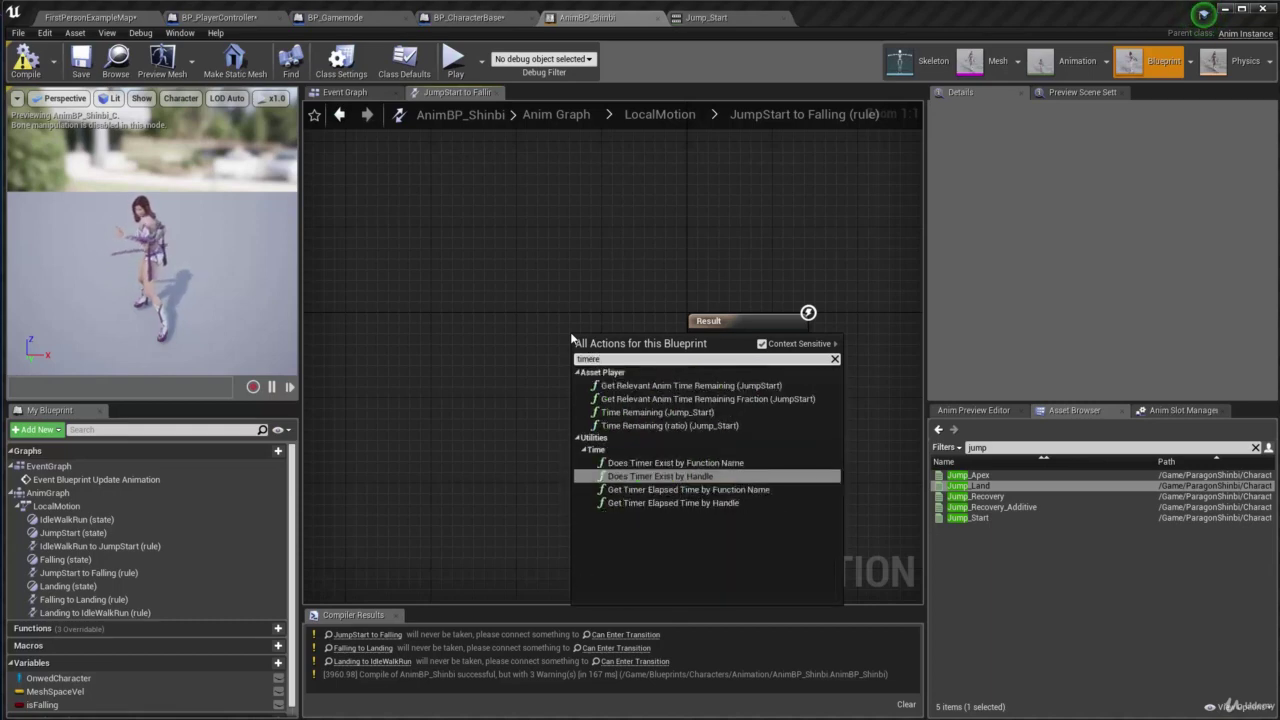
left_click(643, 412)
left_click_drag(603, 353, 504, 319)
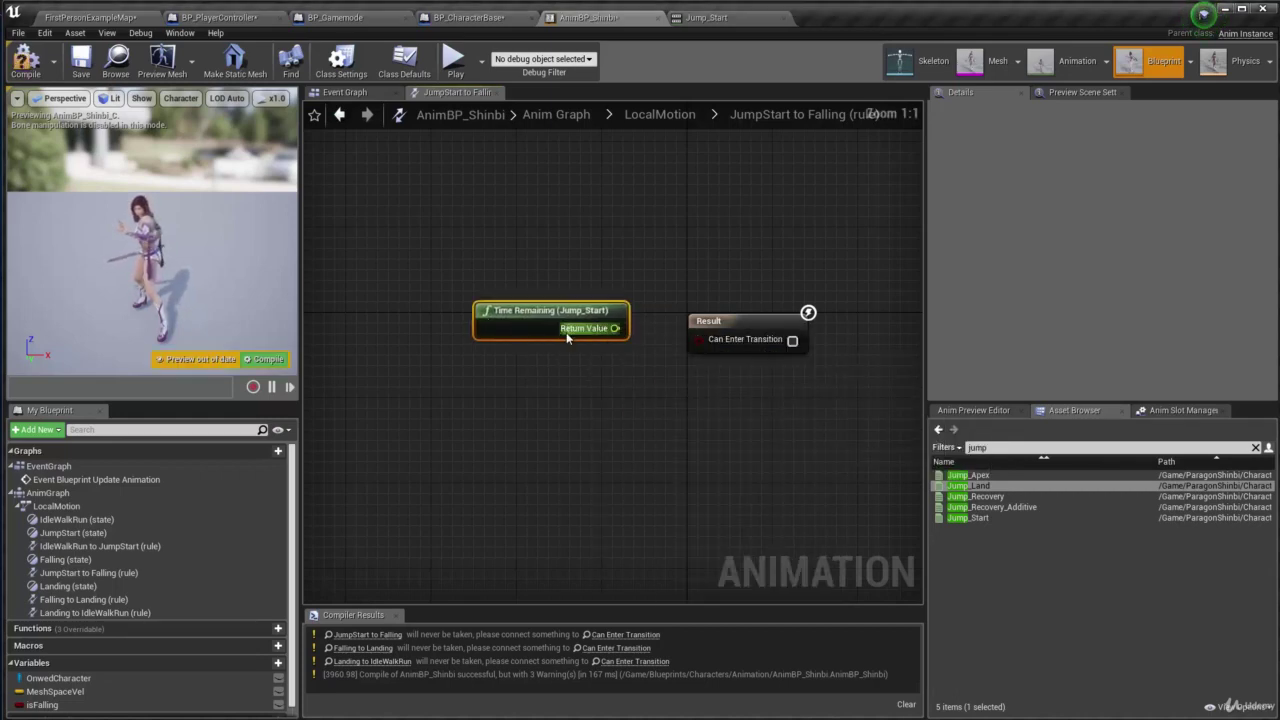
left_click_drag(615, 328, 661, 385)
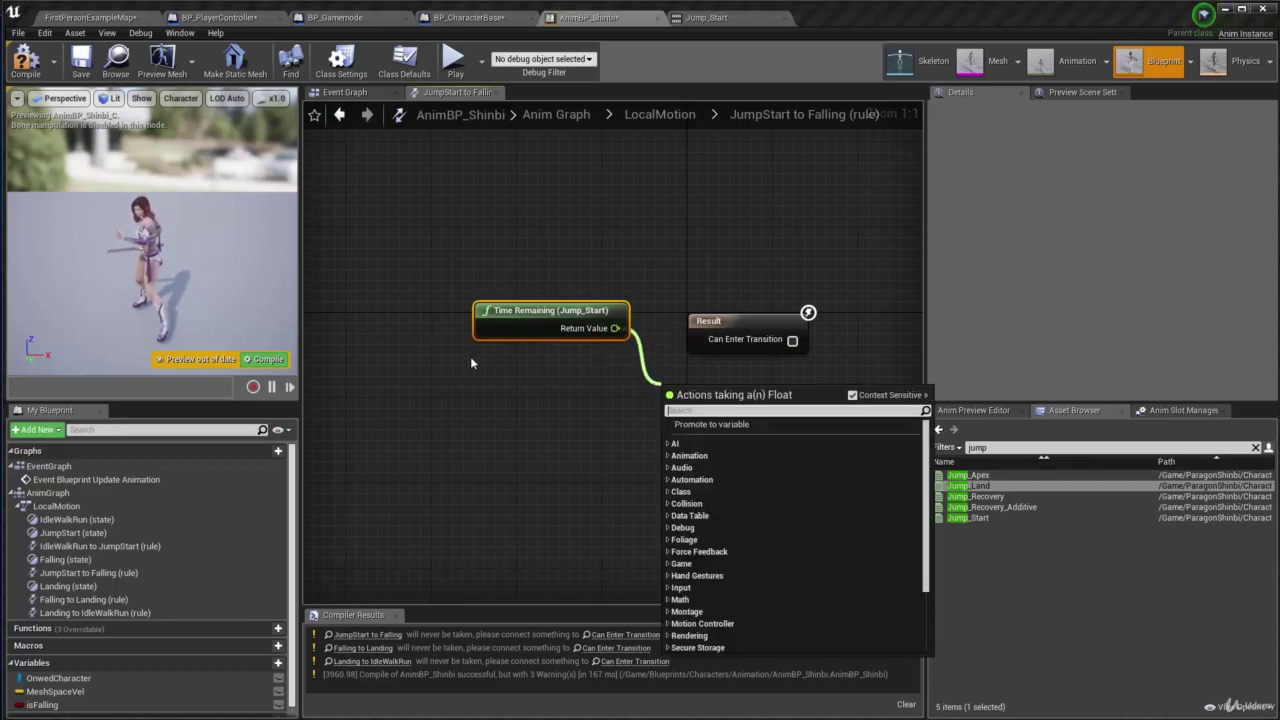
left_click(552, 376)
left_click_drag(530, 330, 498, 287)
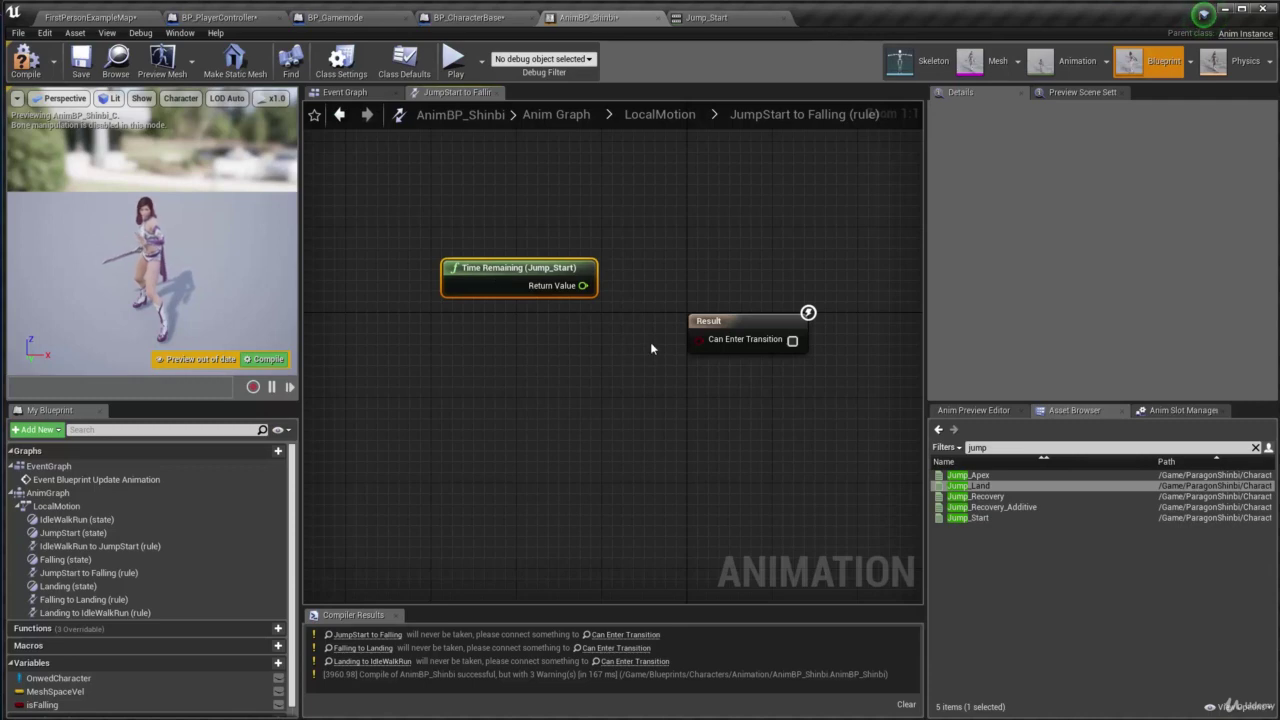
Feed the Time Remaining return value into a float less-than comparison against 0.1
left_click_drag(583, 286, 632, 371)
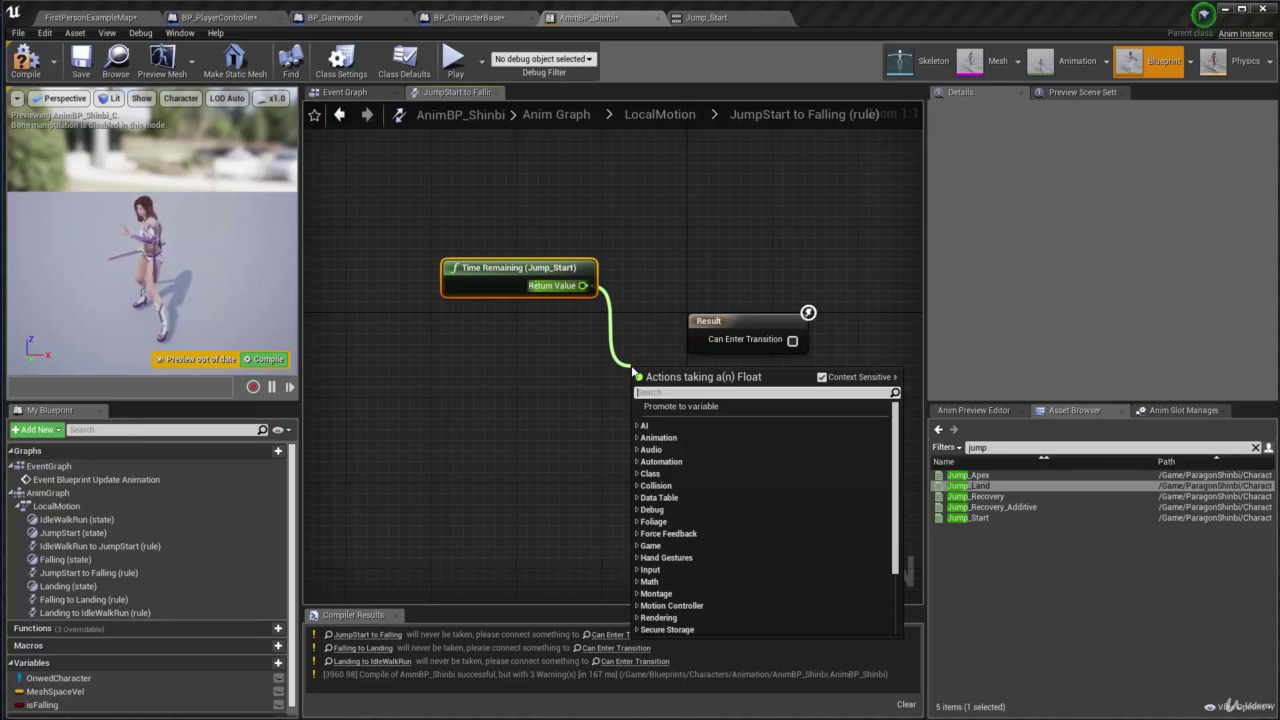
type("<")
key("Up")
key("Return")
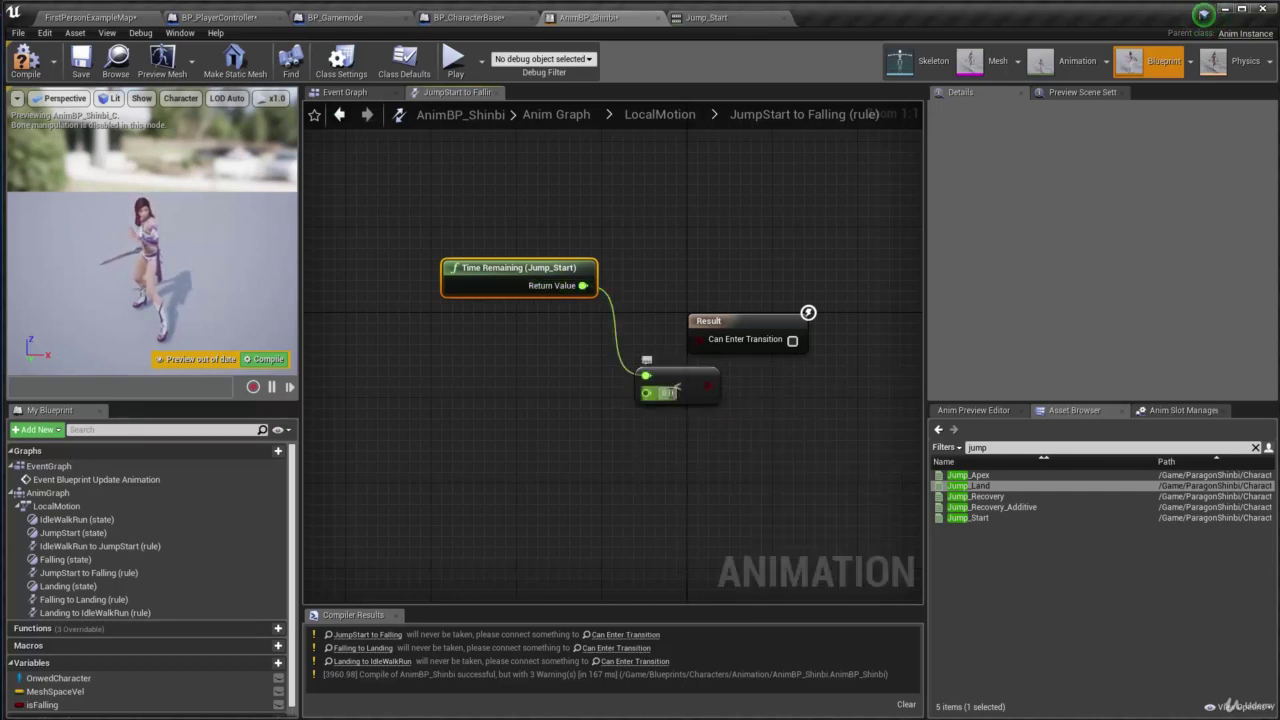
type("0.1")
left_click(693, 423)
Arrange the nodes and connect the less-than output to Can Enter Transition, then compile, save and return to LocalMotion
left_click_drag(660, 372, 628, 351)
left_click_drag(733, 323, 764, 355)
left_click_drag(676, 365, 795, 354)
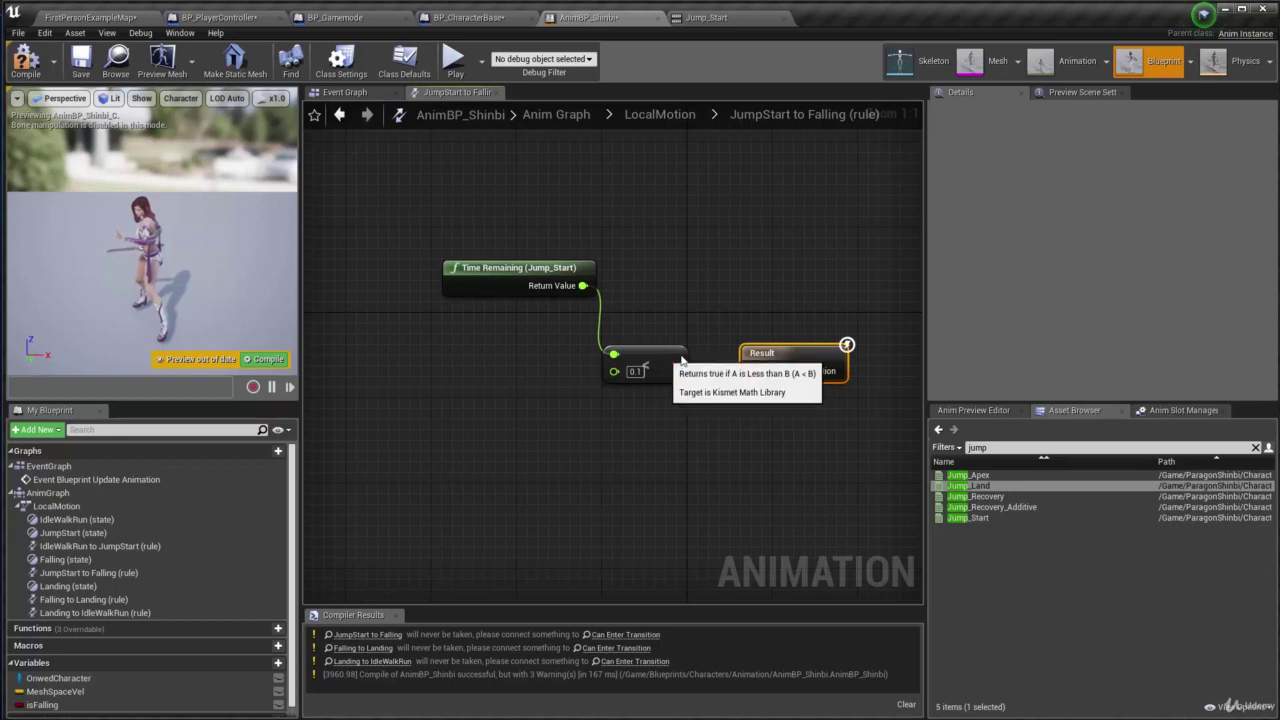
left_click_drag(670, 355, 691, 355)
left_click(634, 266)
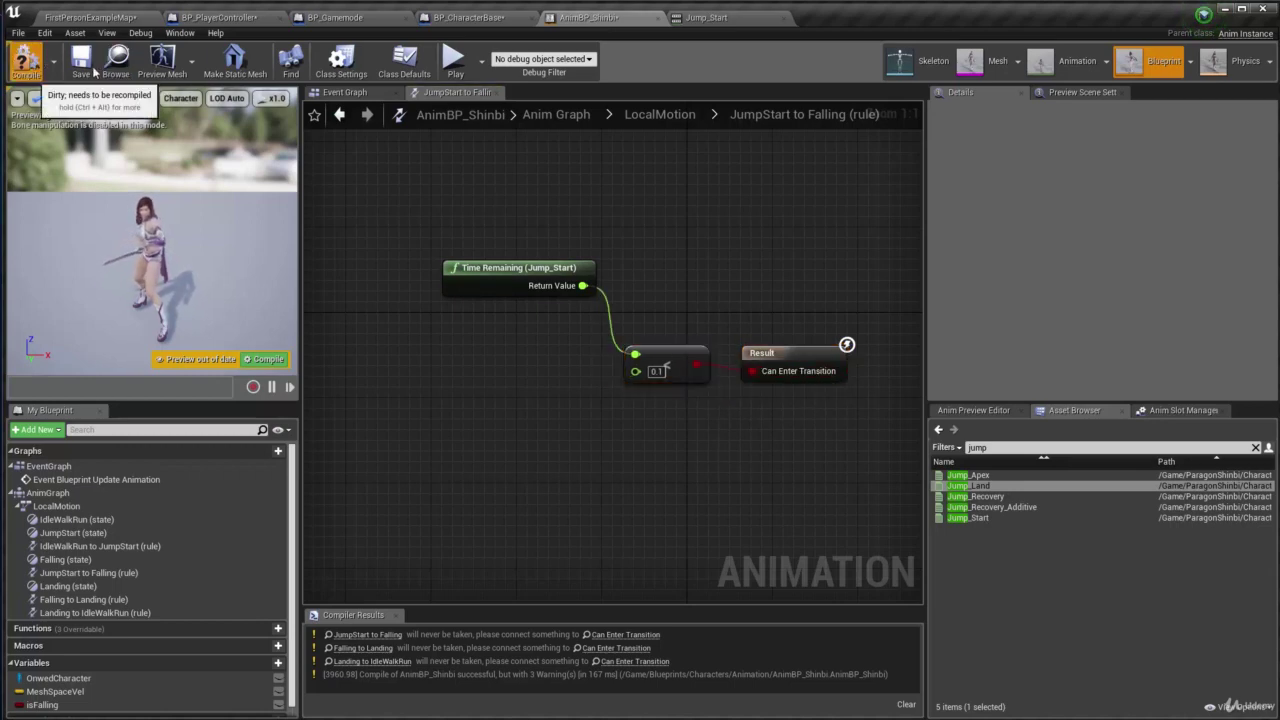
left_click(26, 62)
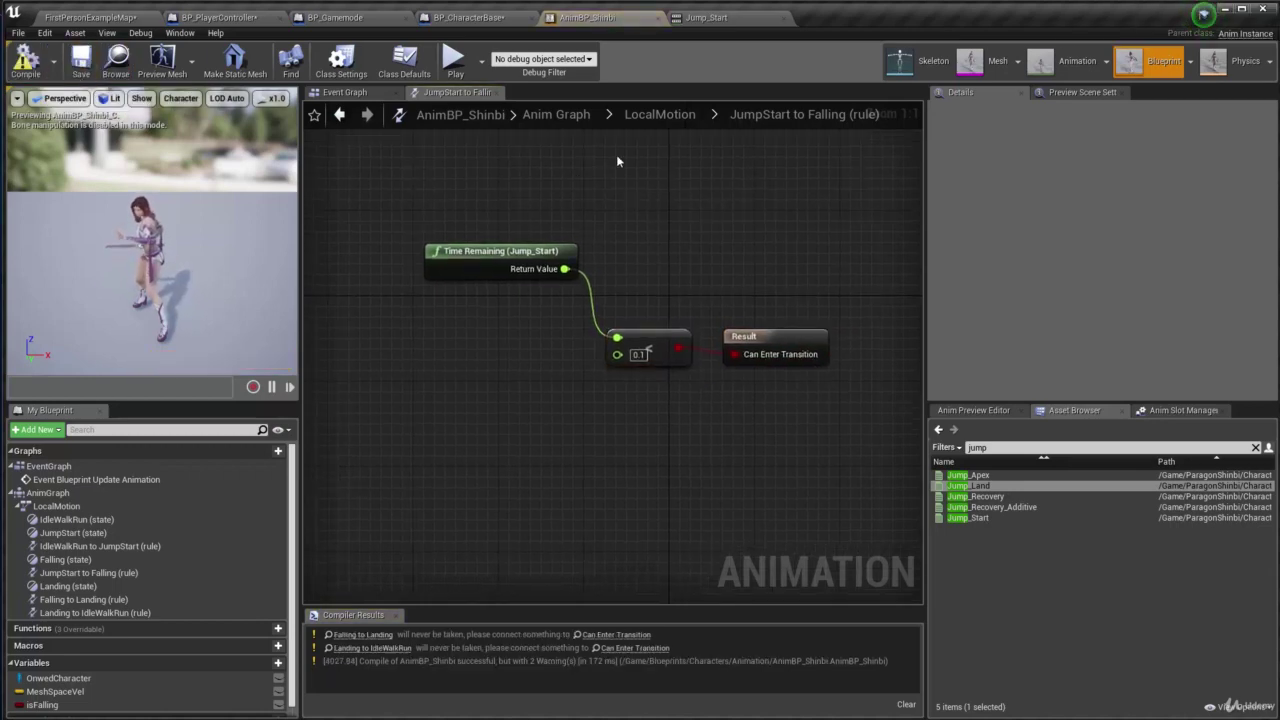
left_click(664, 116)
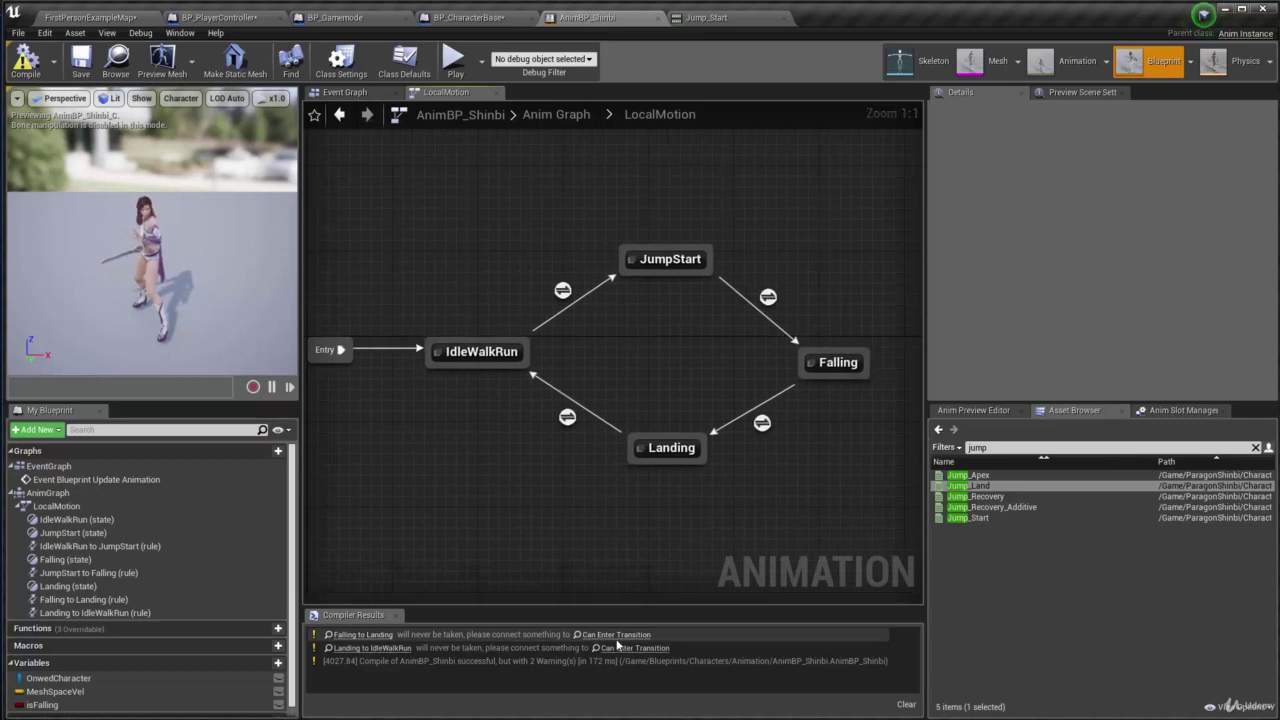
Review the JumpStart to Falling transition rule, recompile the blueprint and return to the LocalMotion state machine
right_click_drag(770, 297, 672, 288)
scroll(672, 288, "up", 1)
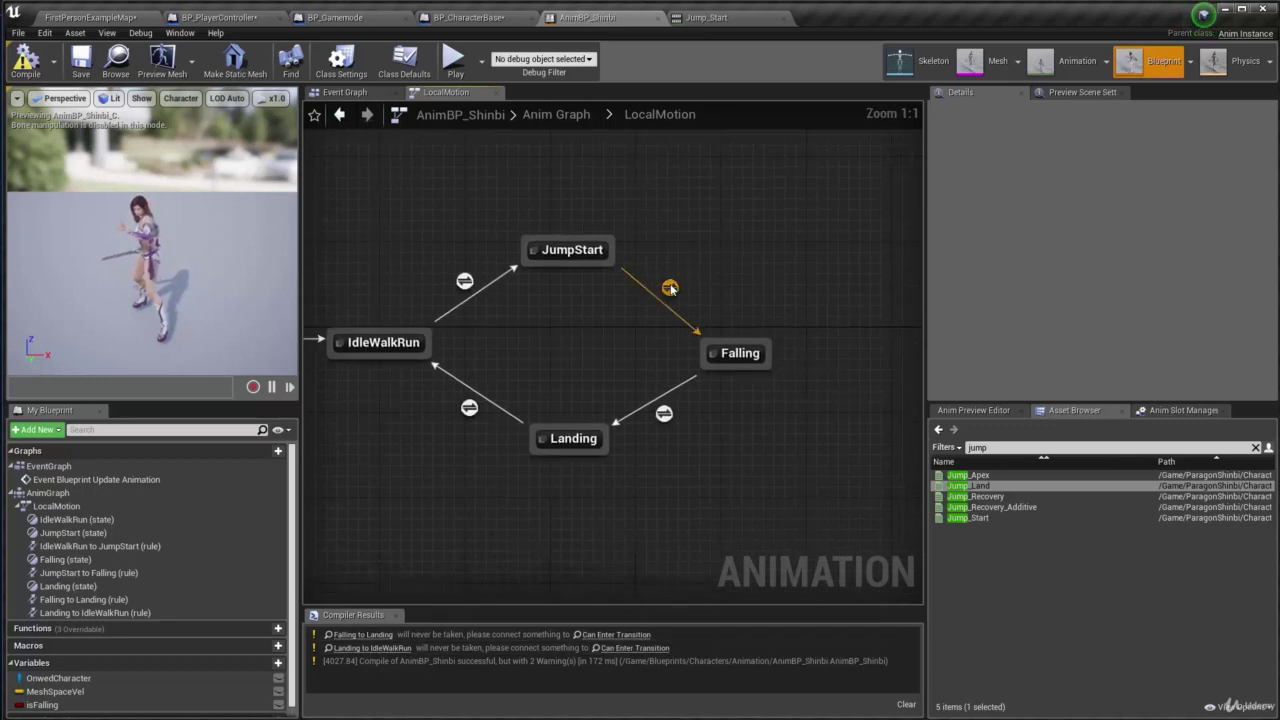
double_click(669, 289)
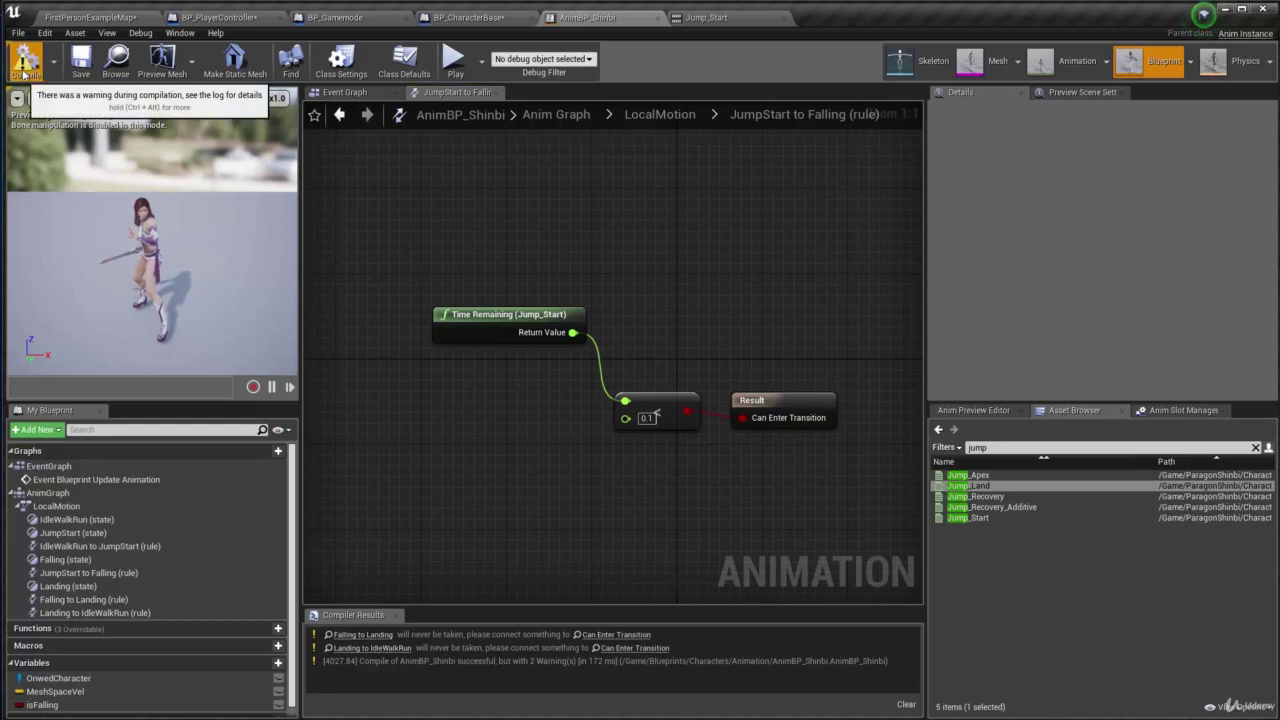
left_click(356, 92)
left_click(450, 92)
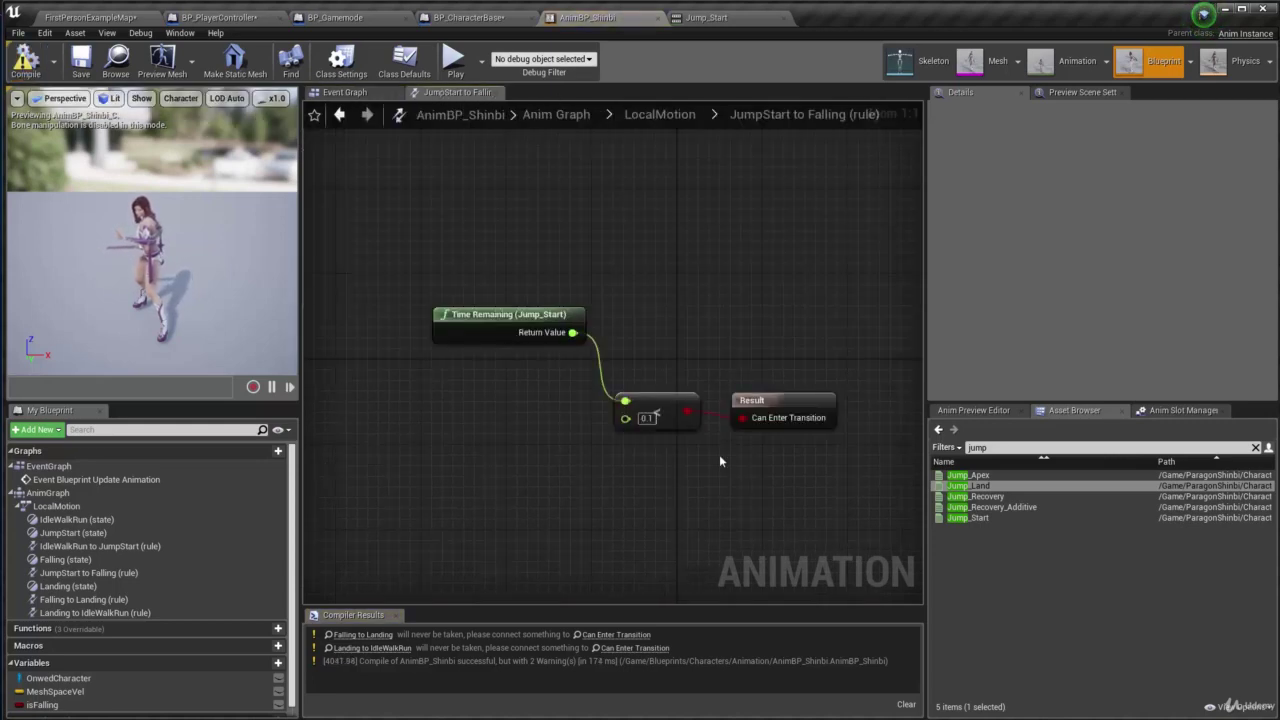
left_click(659, 114)
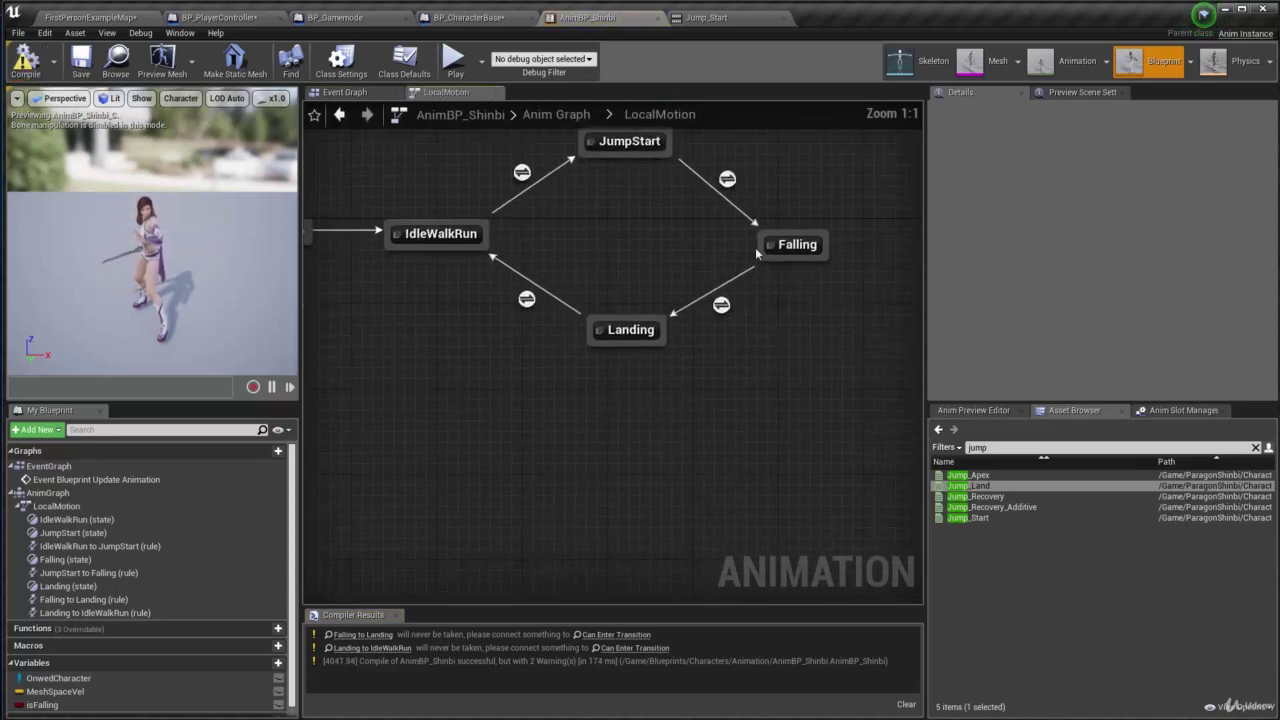
Open the Falling to Landing transition rule and add a getter for the isFalling variable
double_click(721, 305)
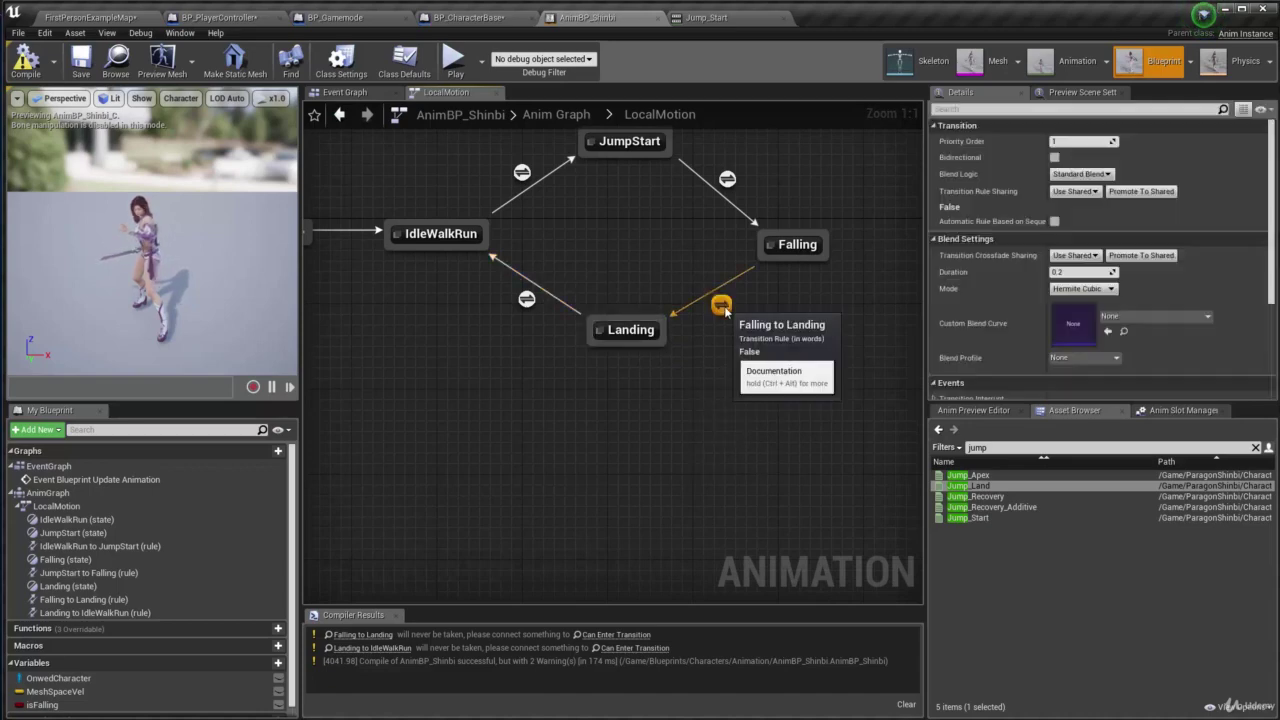
left_click(70, 705)
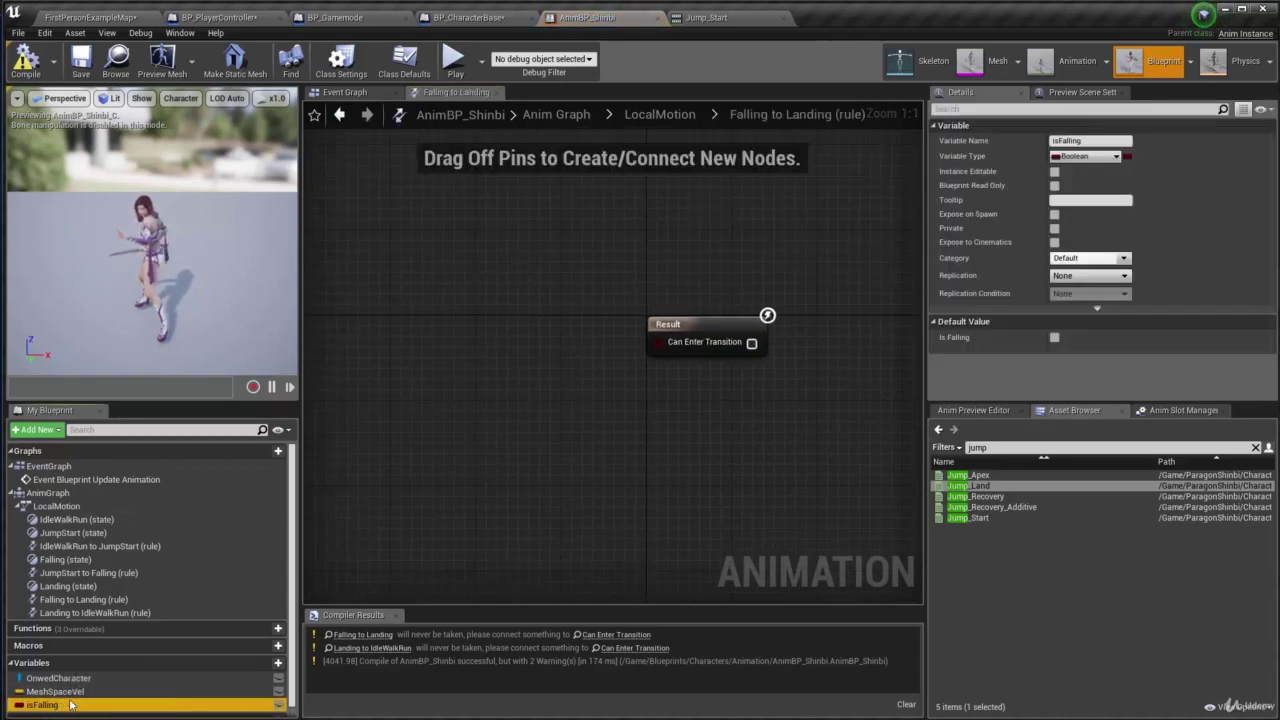
left_click_drag(363, 295, 356, 312)
left_click(372, 320)
Invert the isFalling value with a NOT Boolean node and connect it to Can Enter Transition
left_click_drag(437, 316, 524, 347)
type("!")
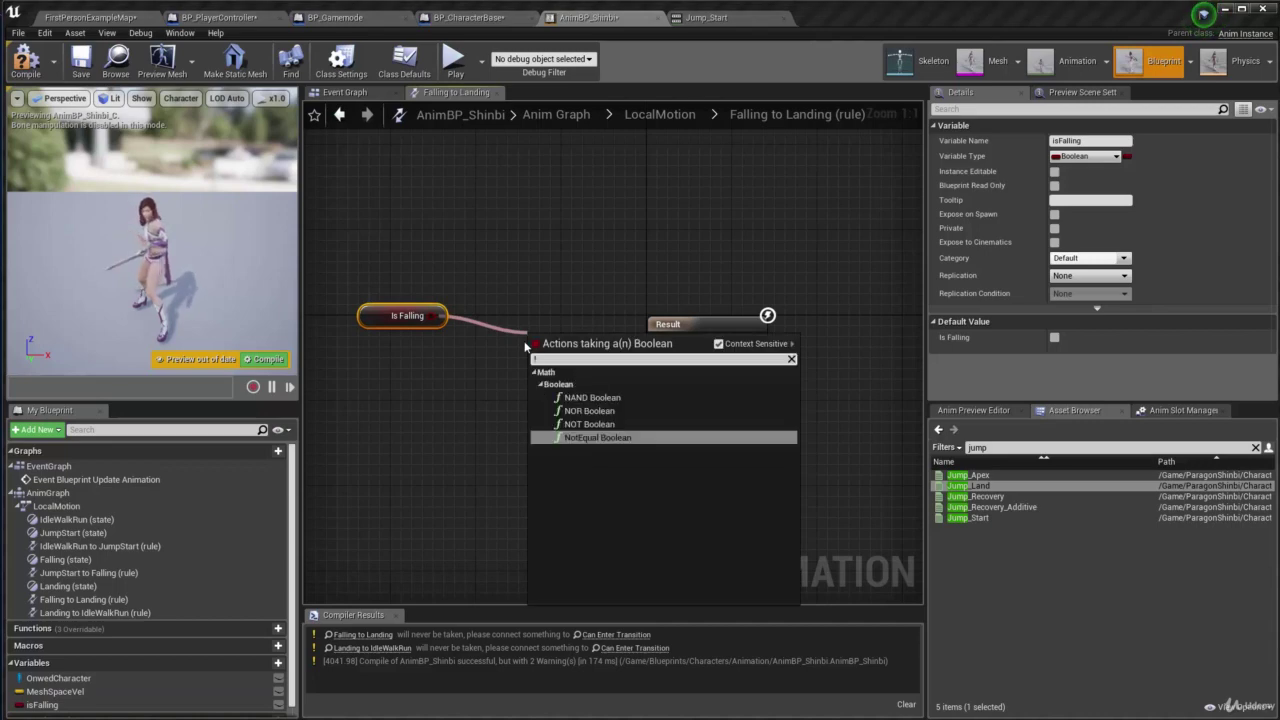
key("Up")
key("Return")
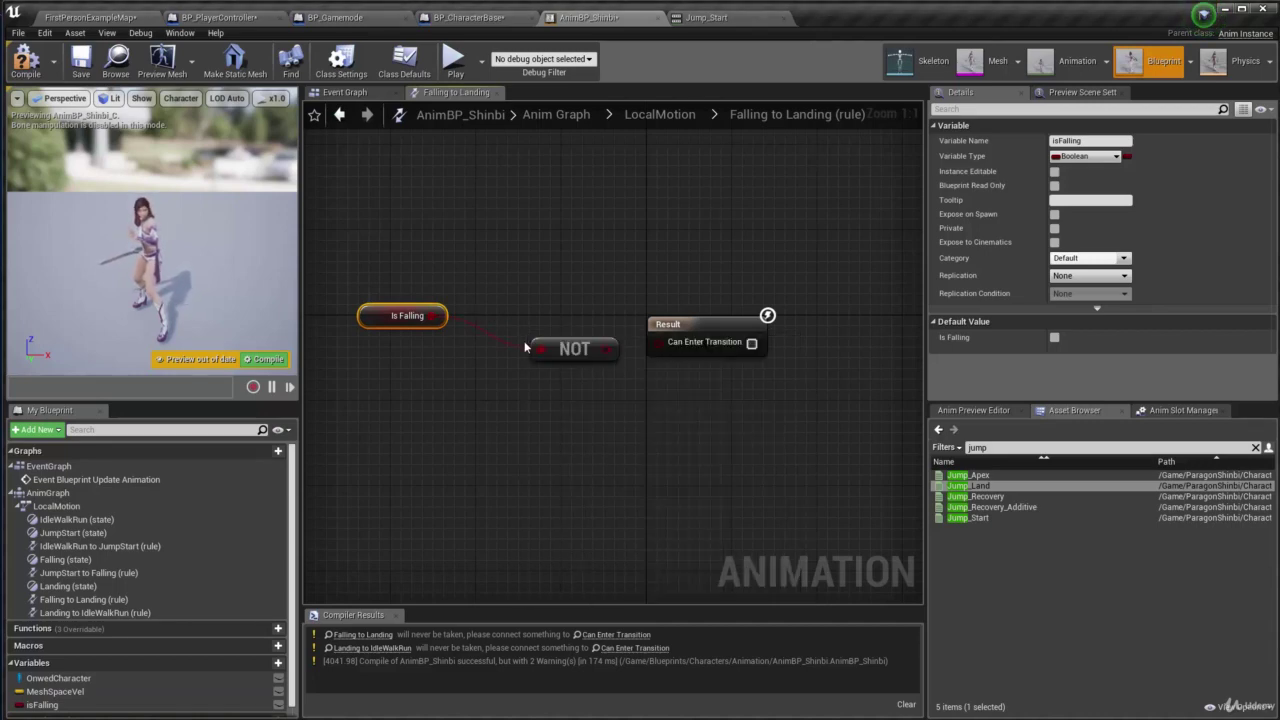
left_click_drag(610, 350, 658, 342)
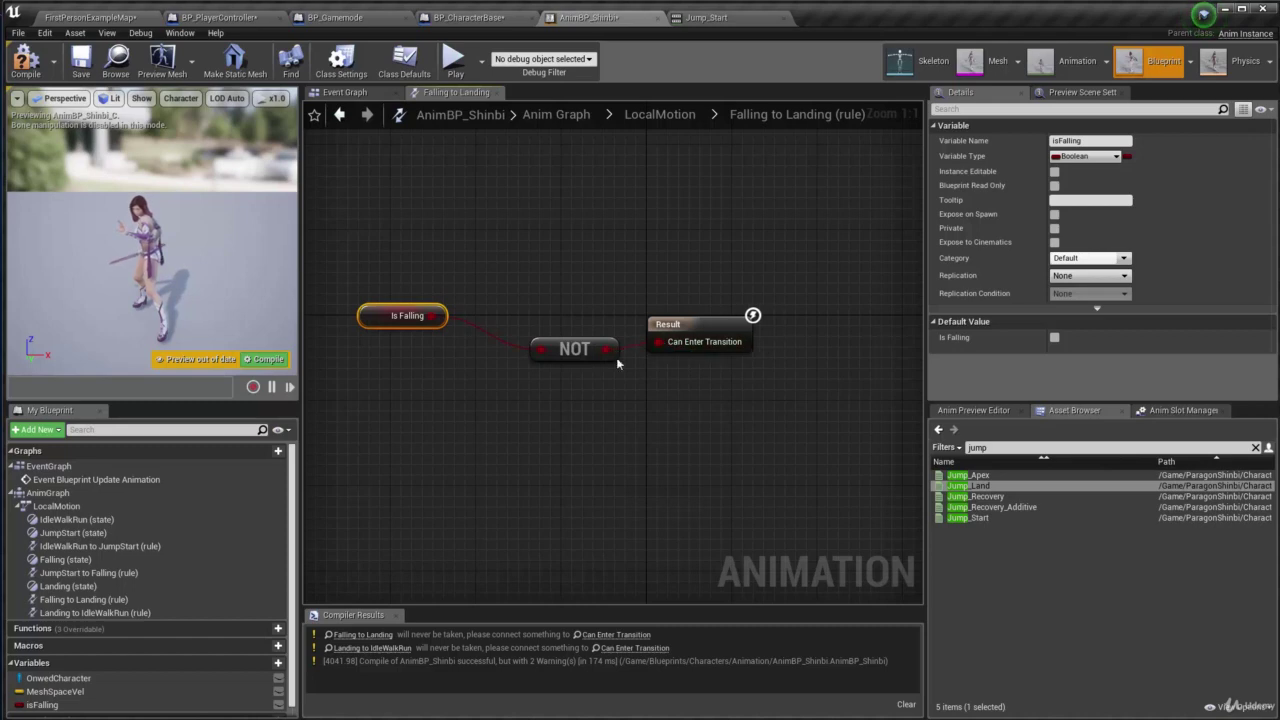
Compile the animation blueprint with the Falling to Landing rule and return to the LocalMotion state machine
left_click(570, 349)
left_click(40, 52)
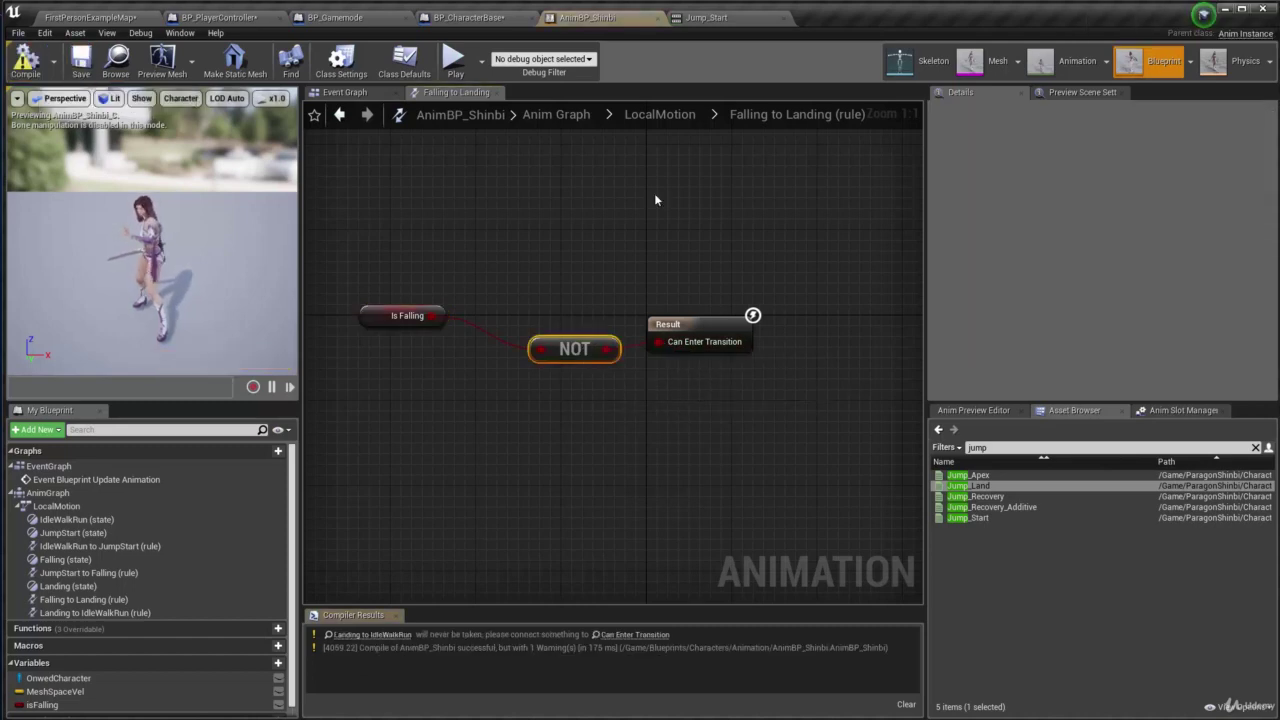
left_click(655, 116)
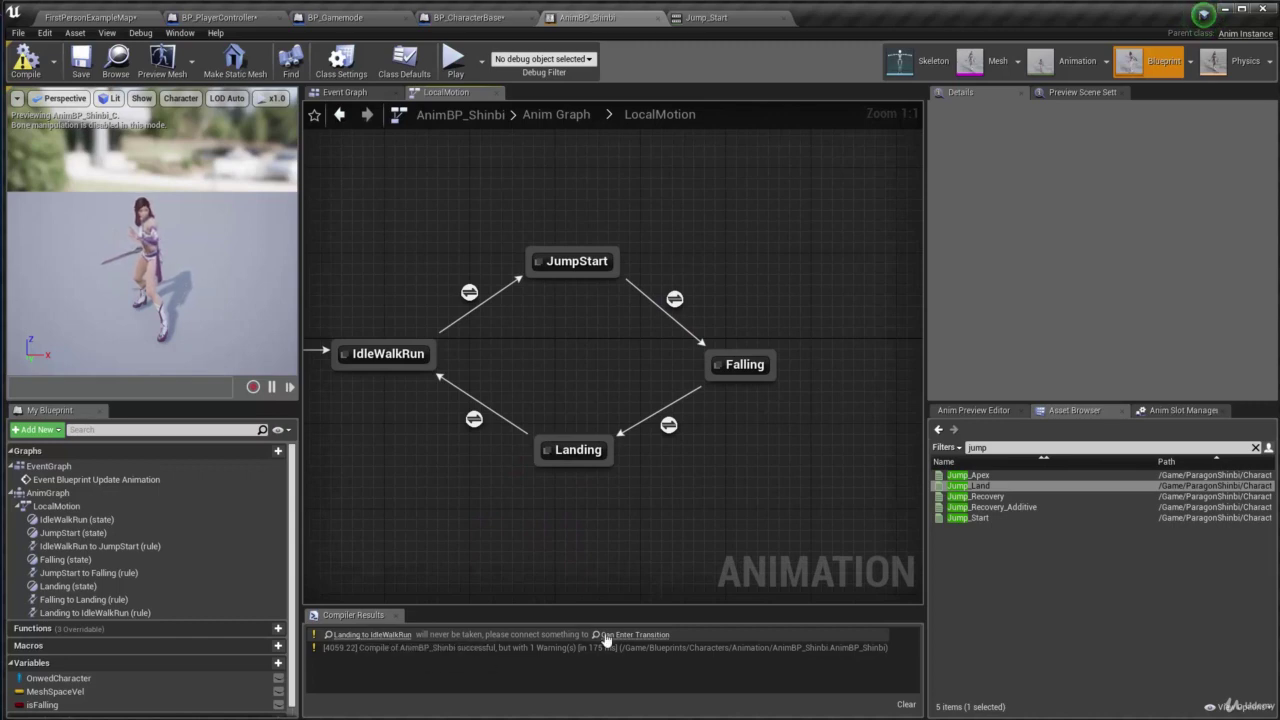
Open the Landing to IdleWalkRun transition rule and place a Time Remaining (Jump_Land) node left of the Result node
double_click(474, 423)
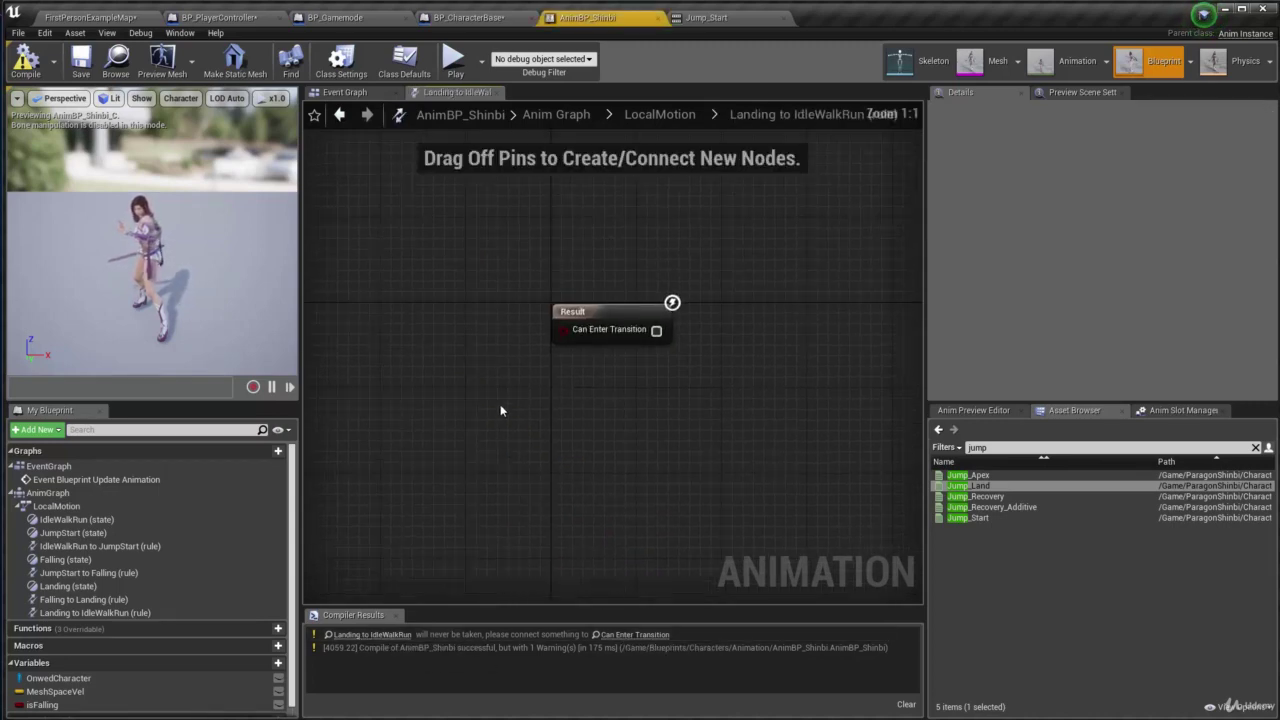
right_click(478, 336)
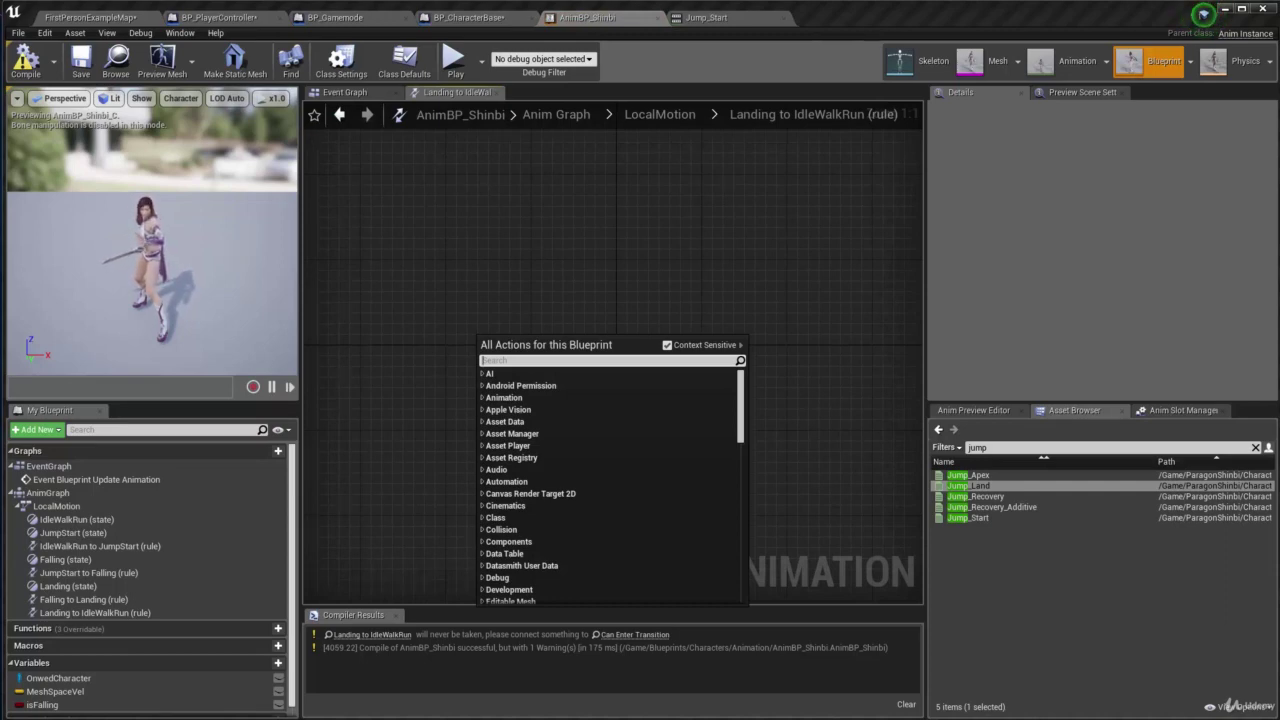
type("timere")
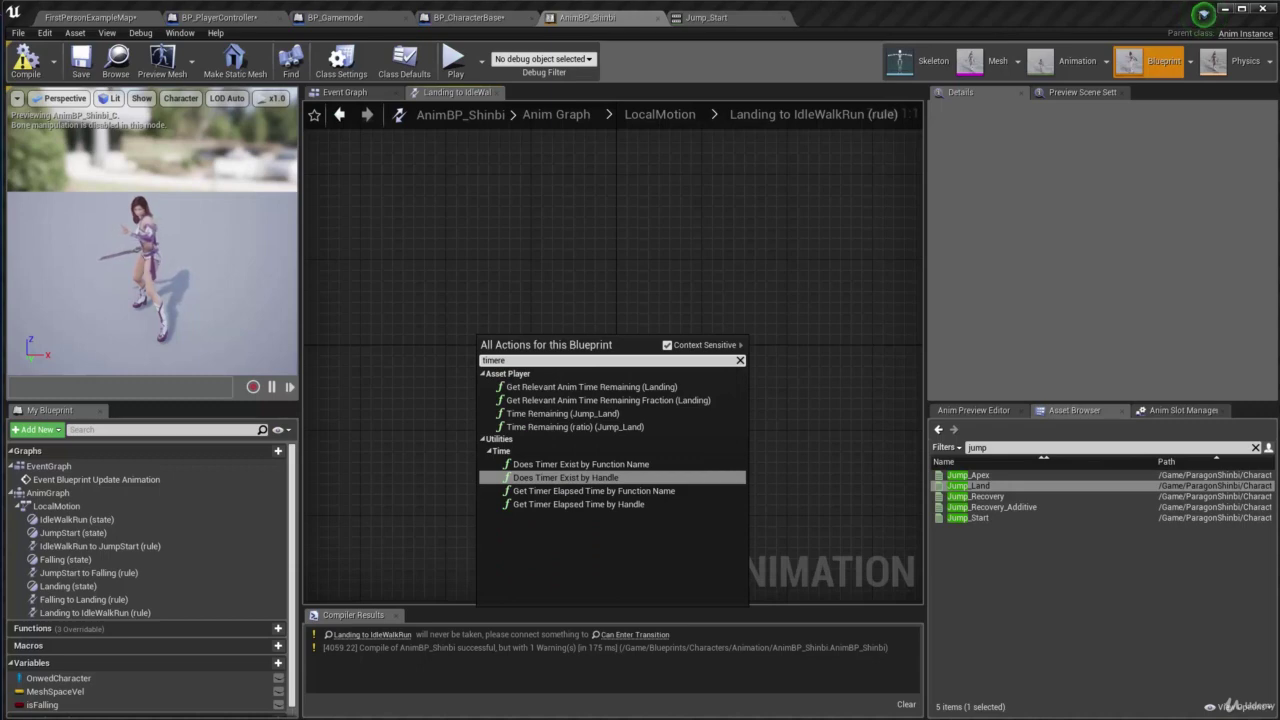
key("Up")
key("Up")
key("Up")
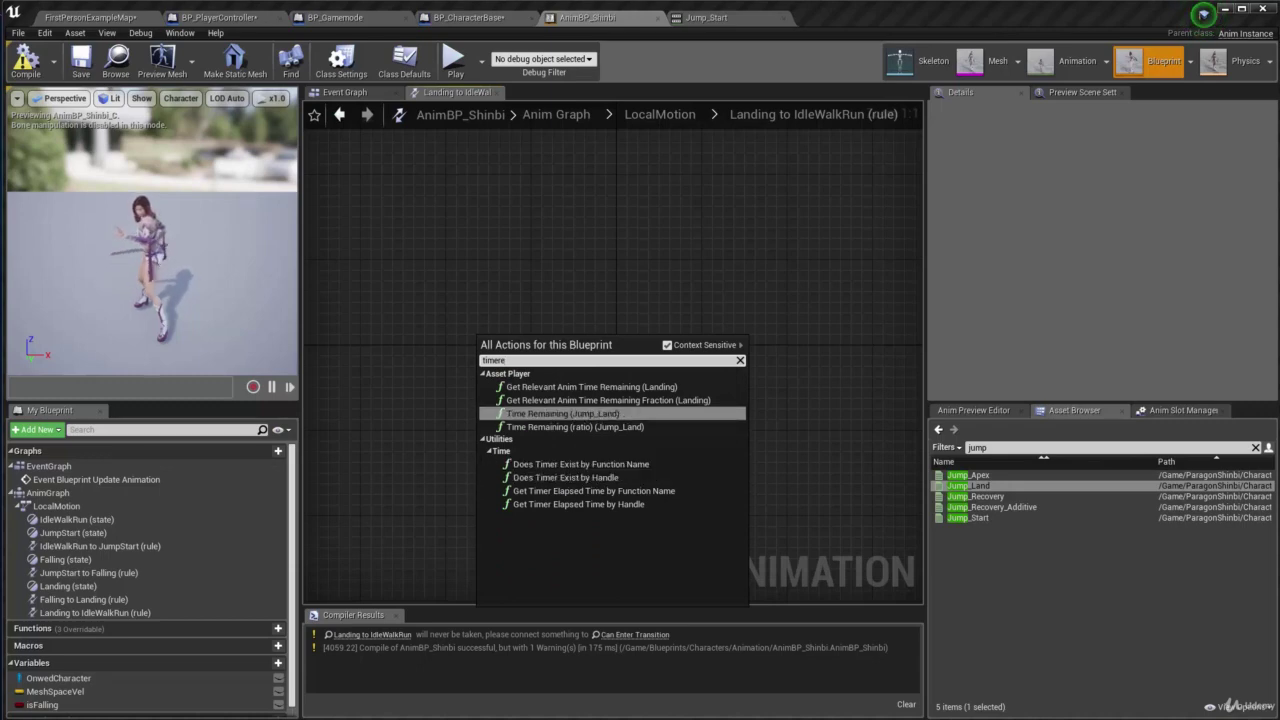
key("Return")
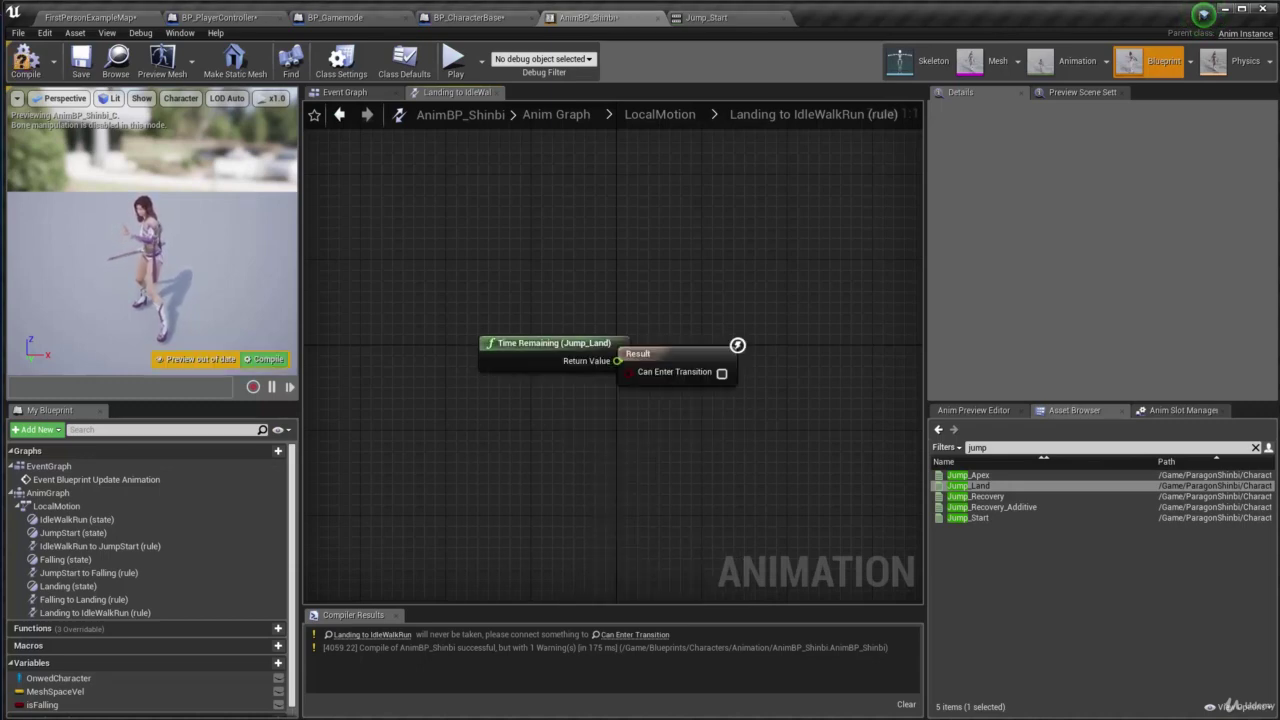
left_click_drag(540, 343, 402, 321)
Connect the remaining time through a less-than 0.1 float comparison to Can Enter Transition and compile the blueprint
left_click_drag(479, 339, 522, 400)
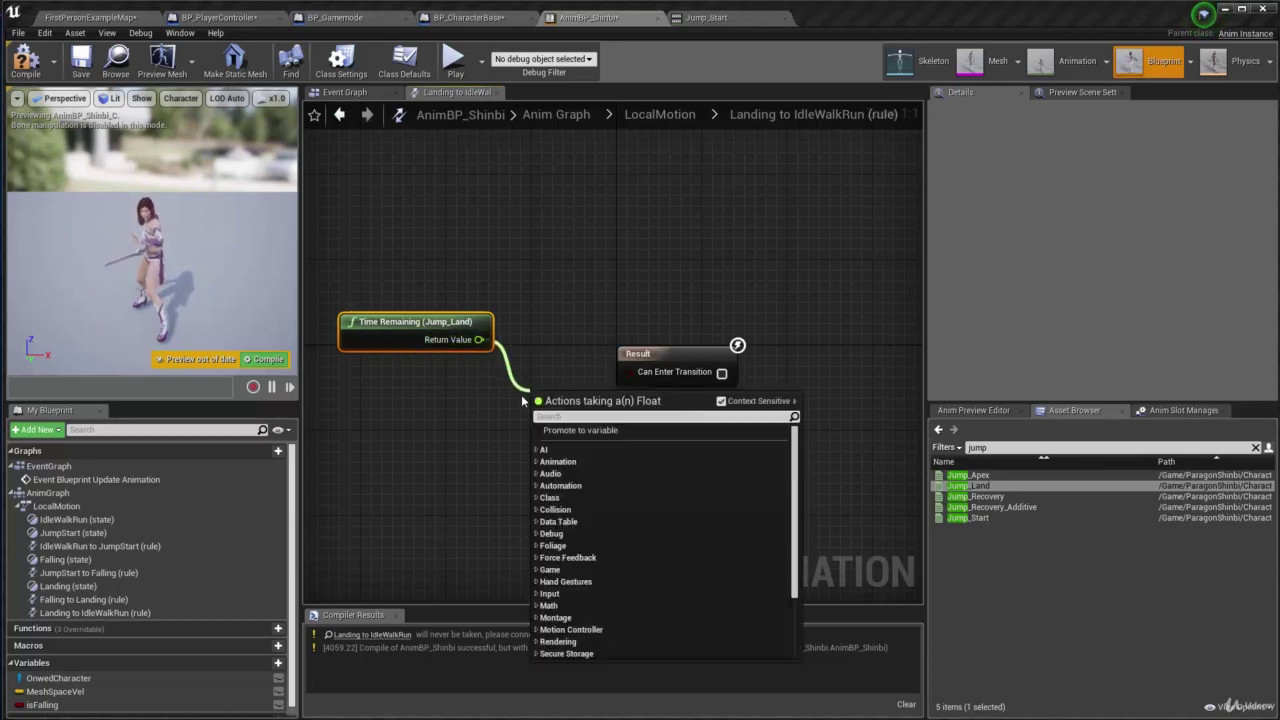
type("<")
key("Up")
key("Return")
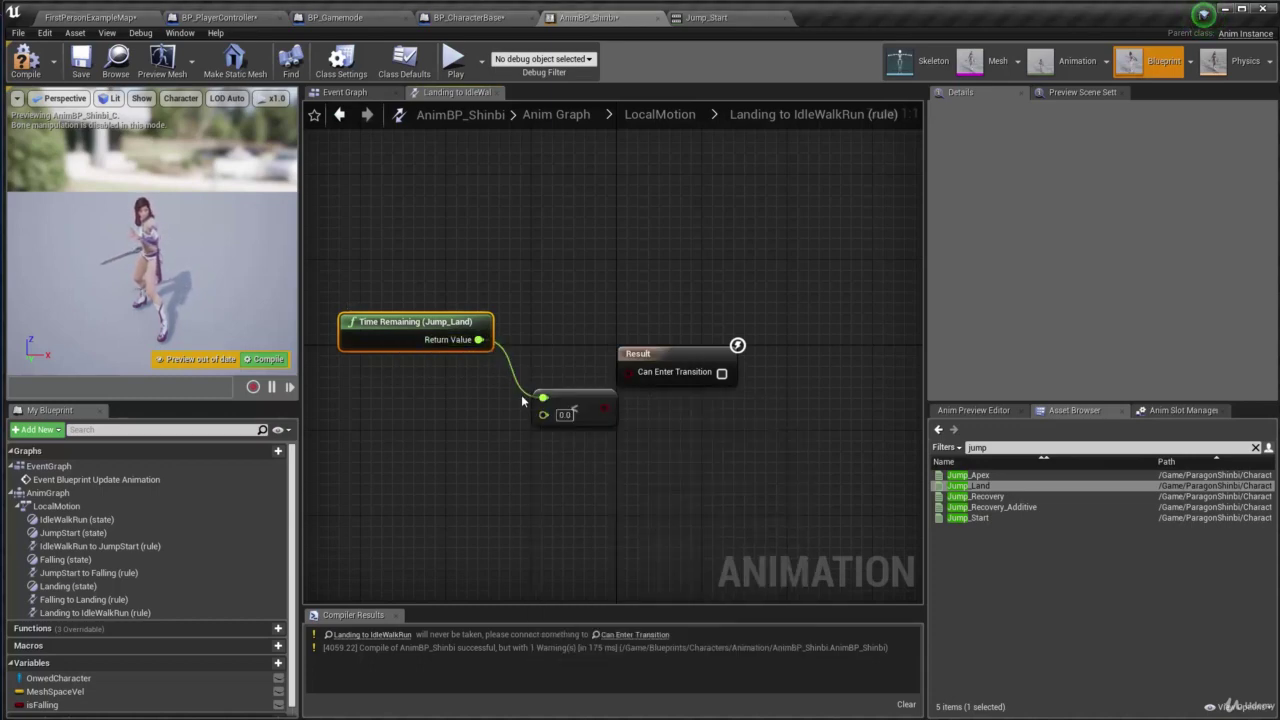
left_click(566, 415)
type("0.1")
left_click_drag(605, 408, 567, 363)
left_click(30, 72)
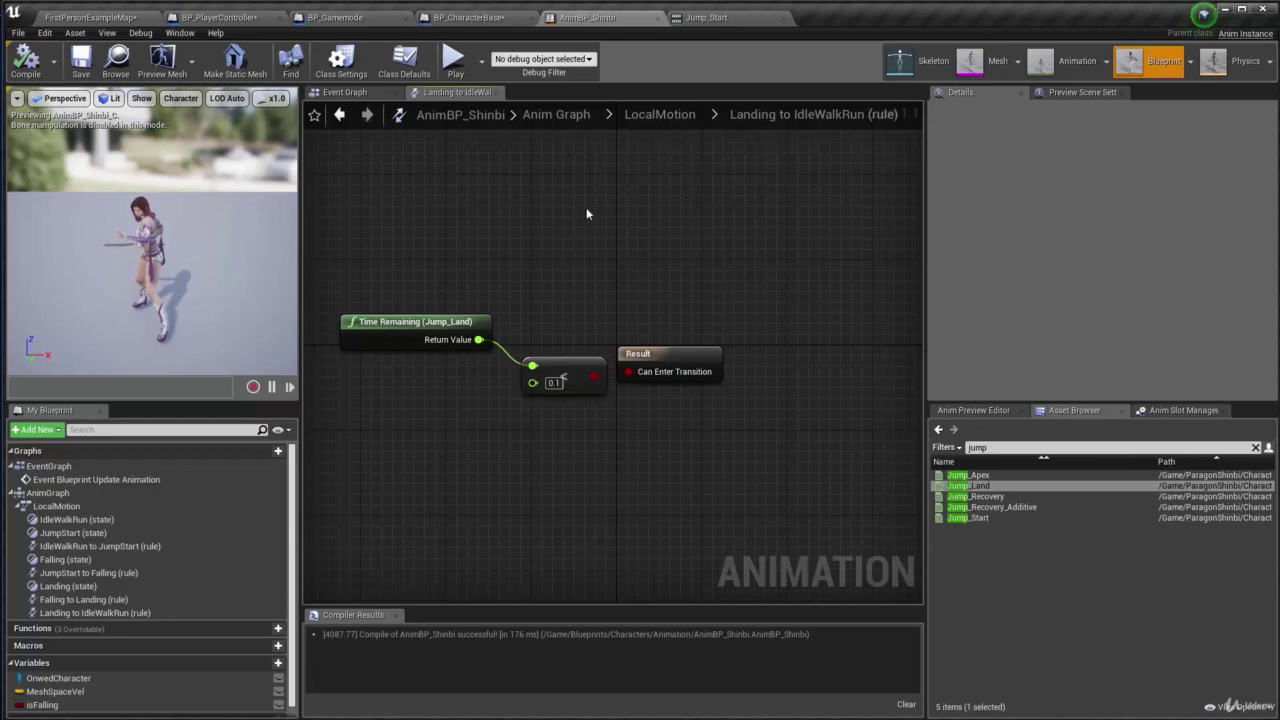
Return to LocalMotion and review the Landing to IdleWalkRun and IdleWalkRun to JumpStart transitions
left_click(662, 115)
left_click(621, 427)
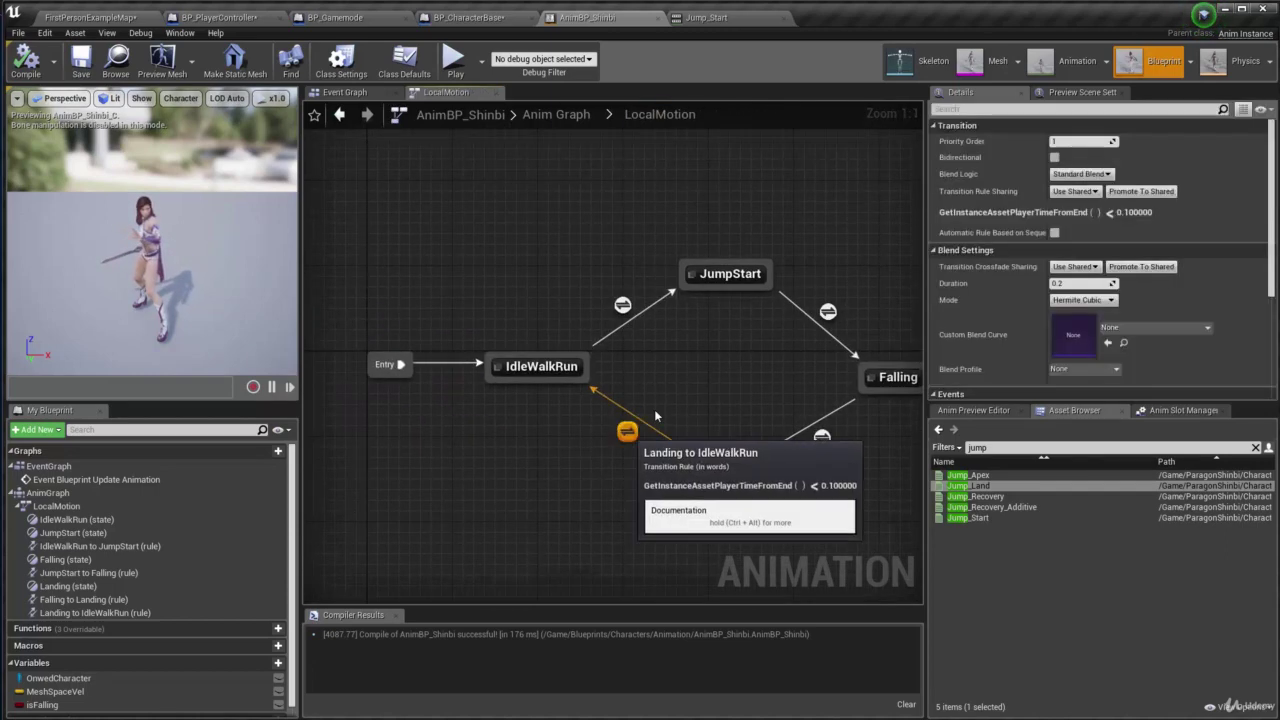
left_click(472, 280)
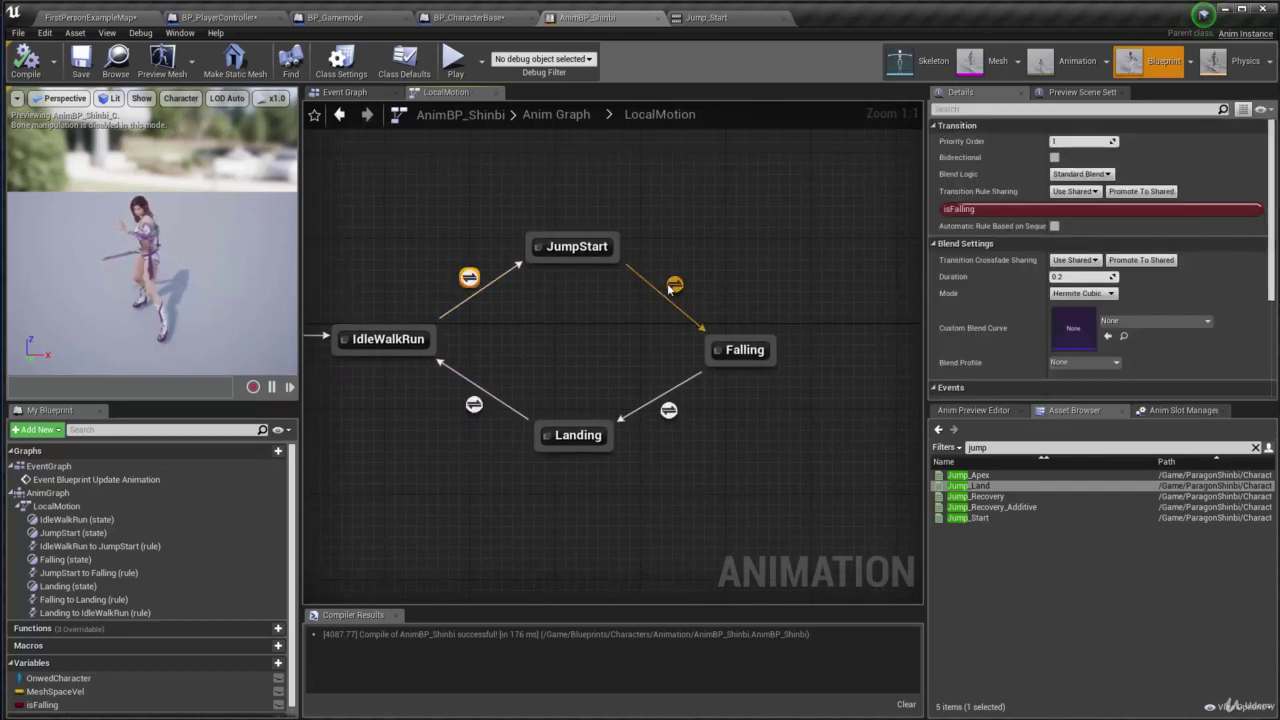
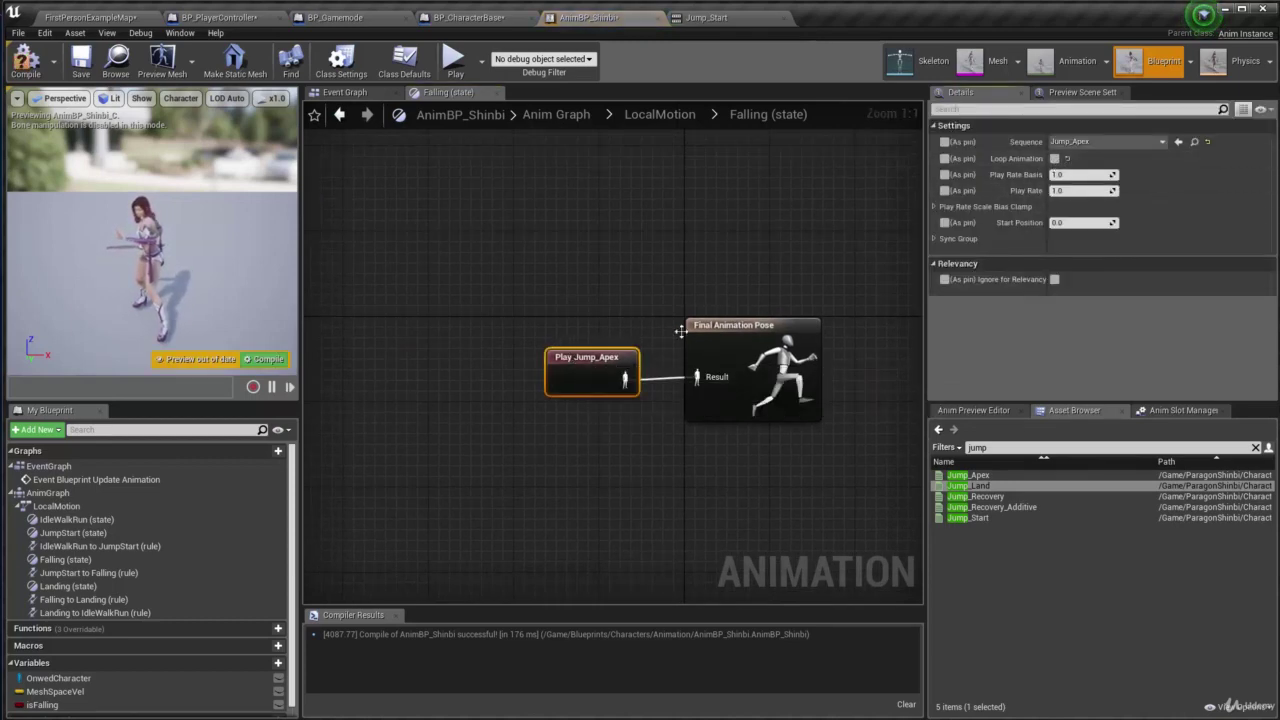
Switch to the FirstPersonExampleMap level, play-test the character running and jumping, and stop the simulation
right_click_drag(570, 267, 526, 227)
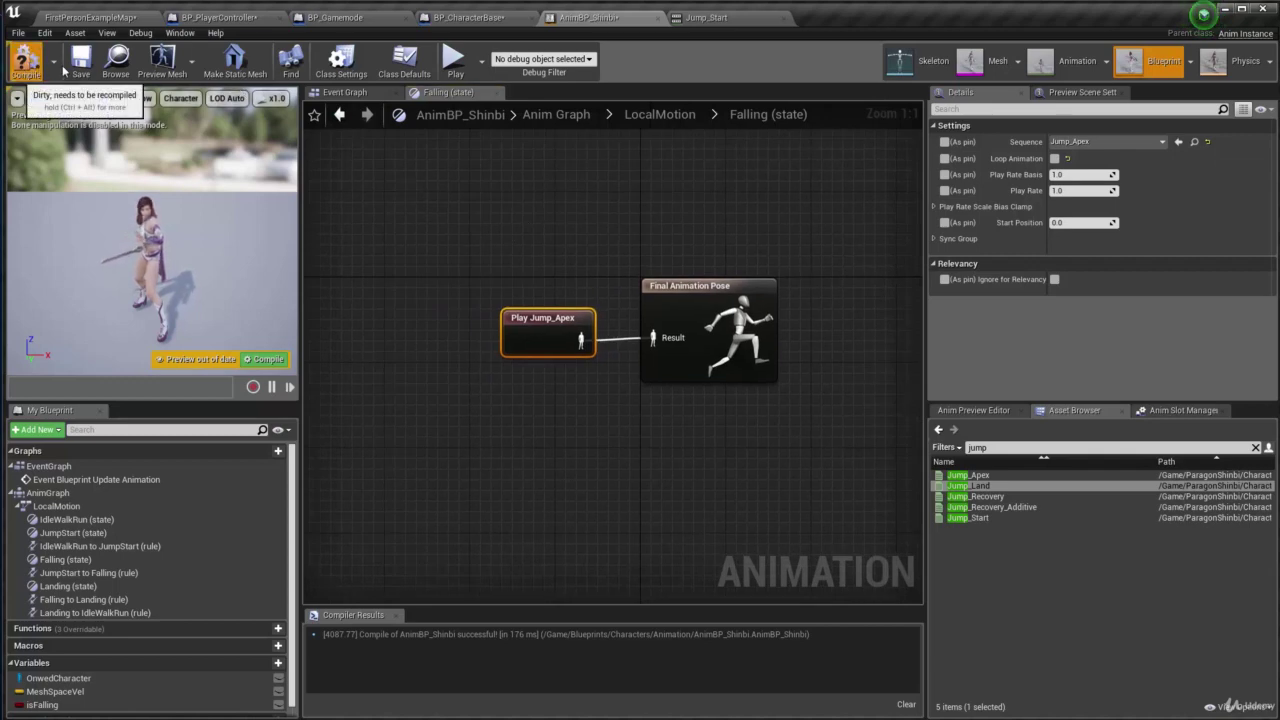
left_click(95, 17)
left_click(545, 70)
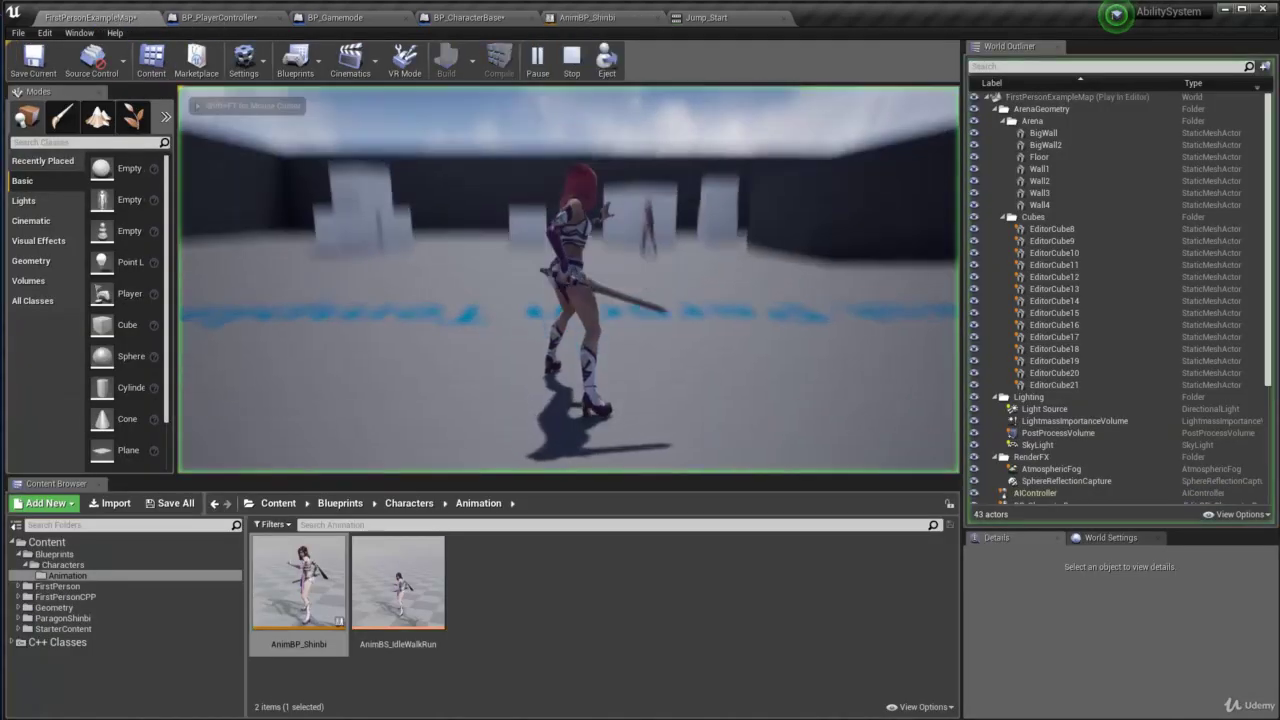
key("w")
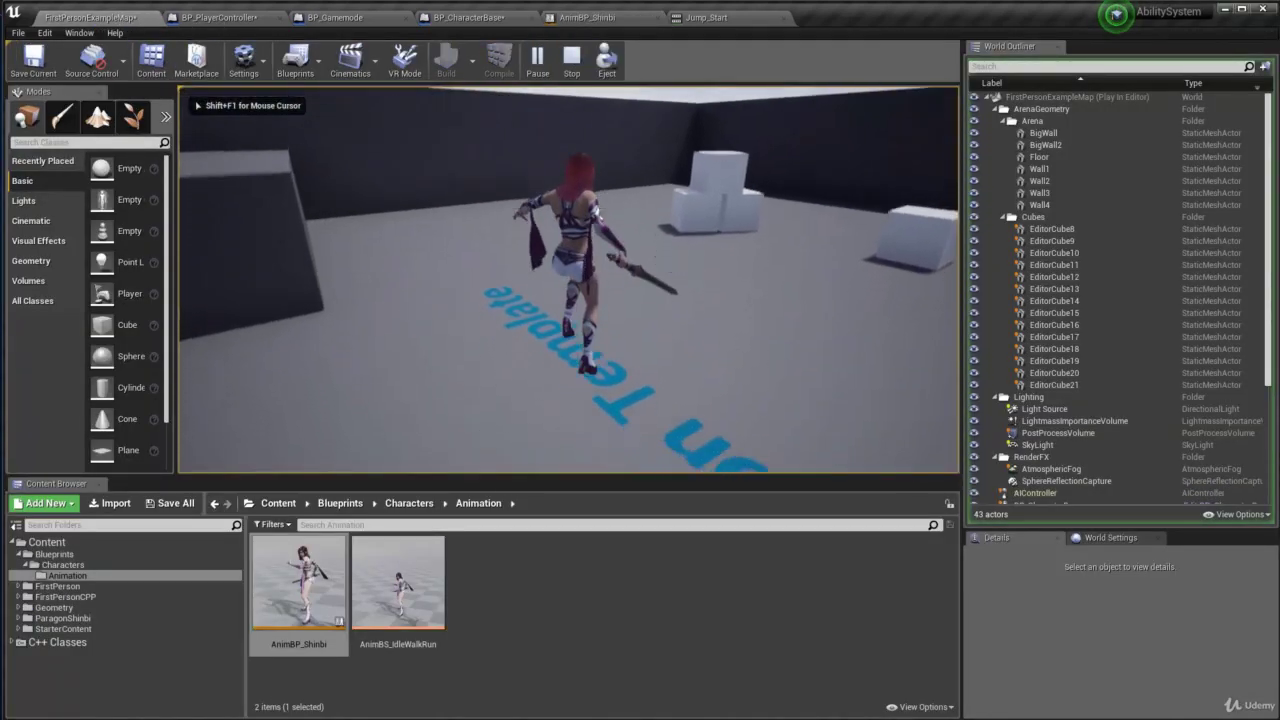
key("space")
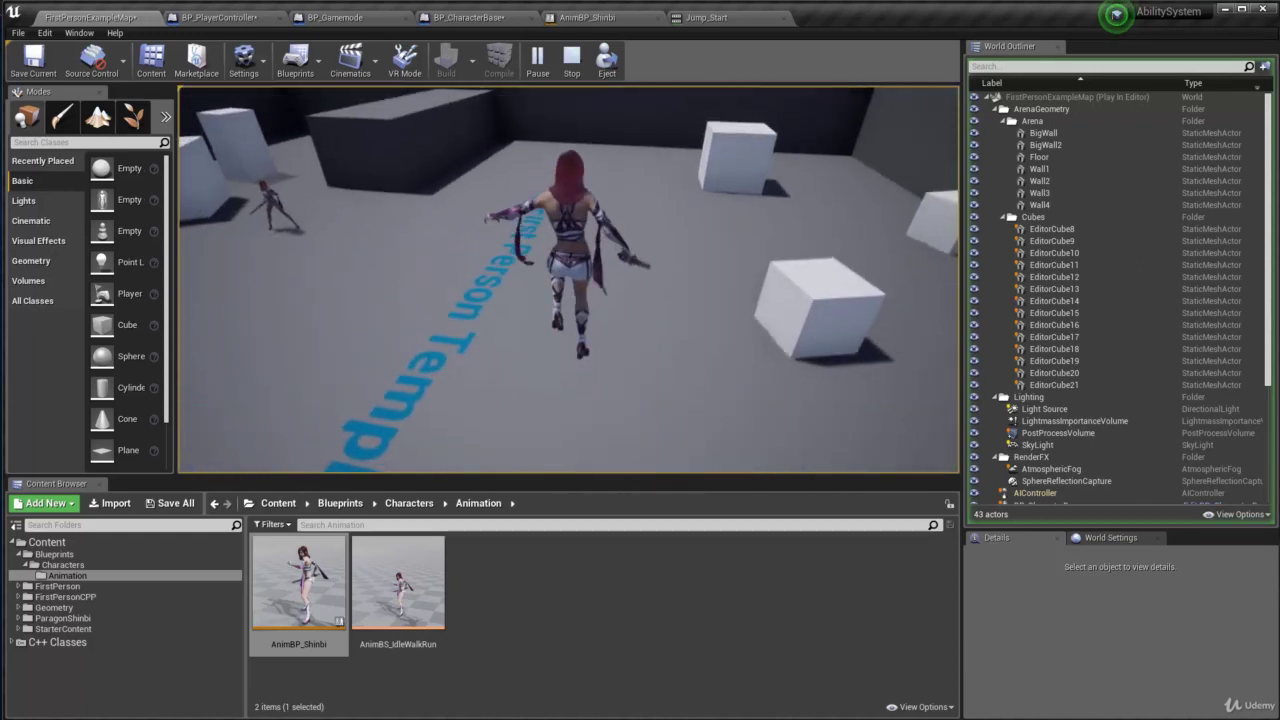
key("Escape")
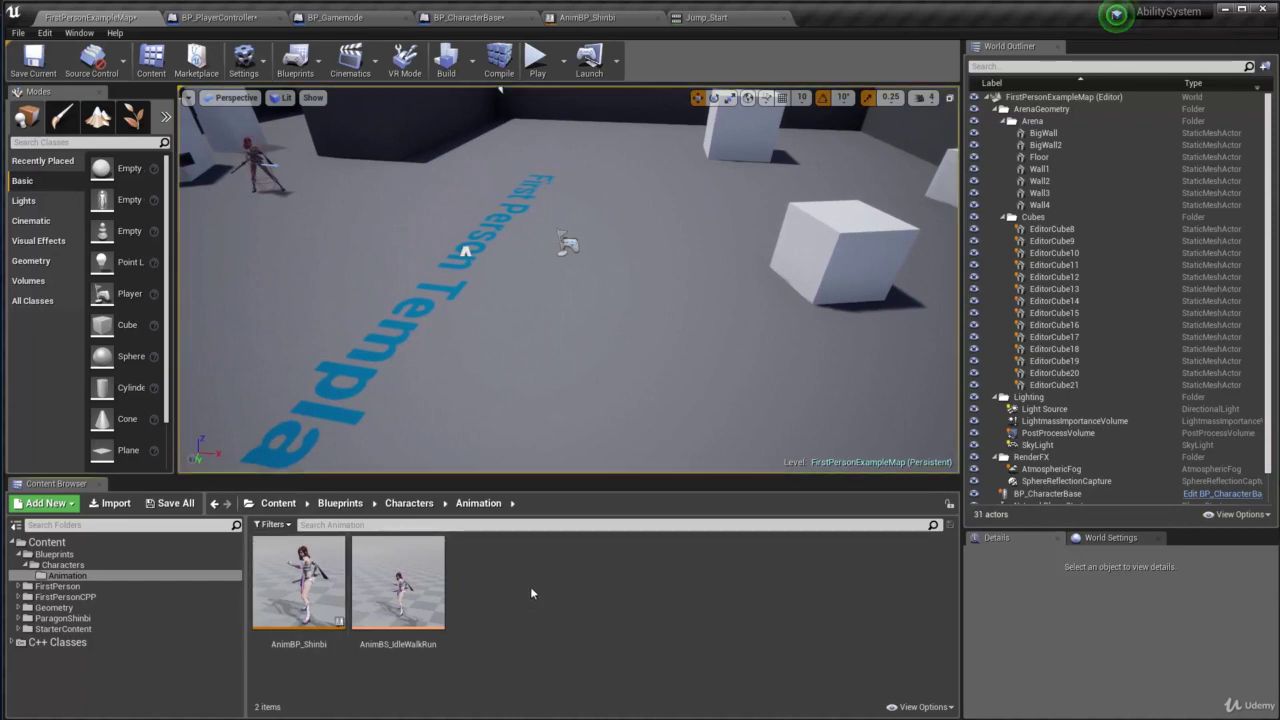
Open the JumpStart state in AnimBP_Shinbi and disable Loop Animation on the Play Jump_Start node
double_click(302, 611)
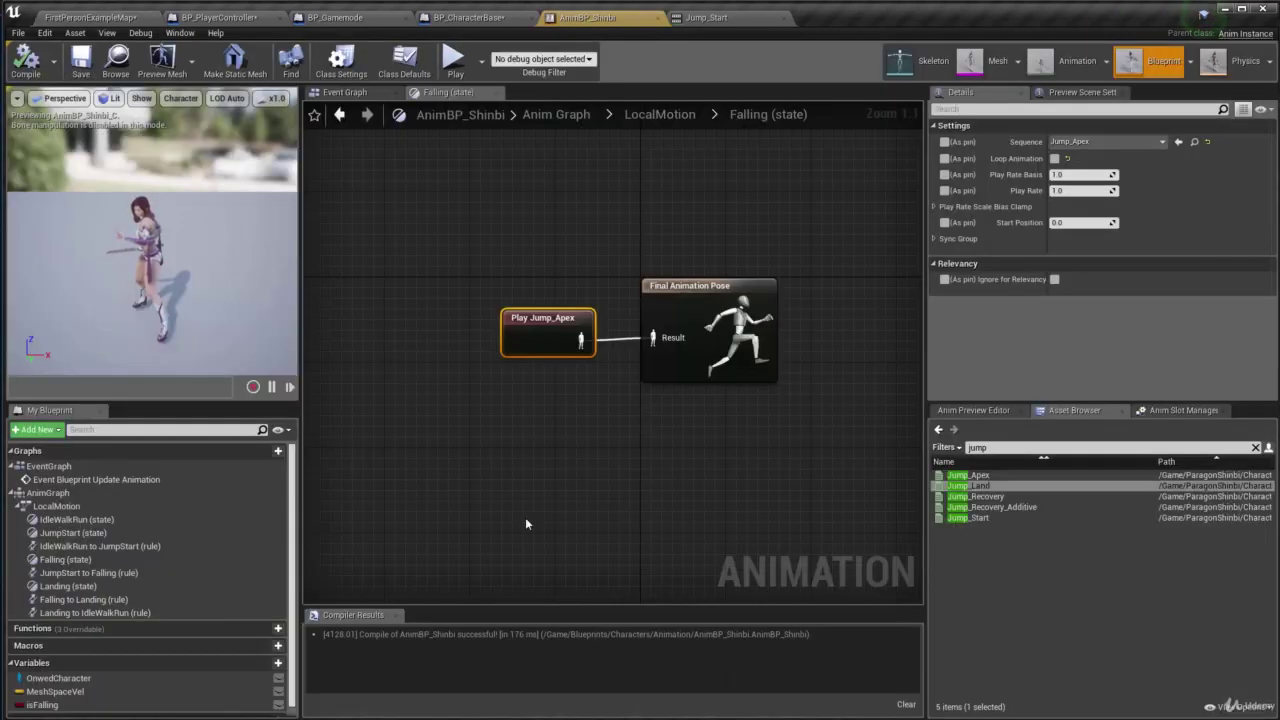
left_click(655, 117)
double_click(733, 268)
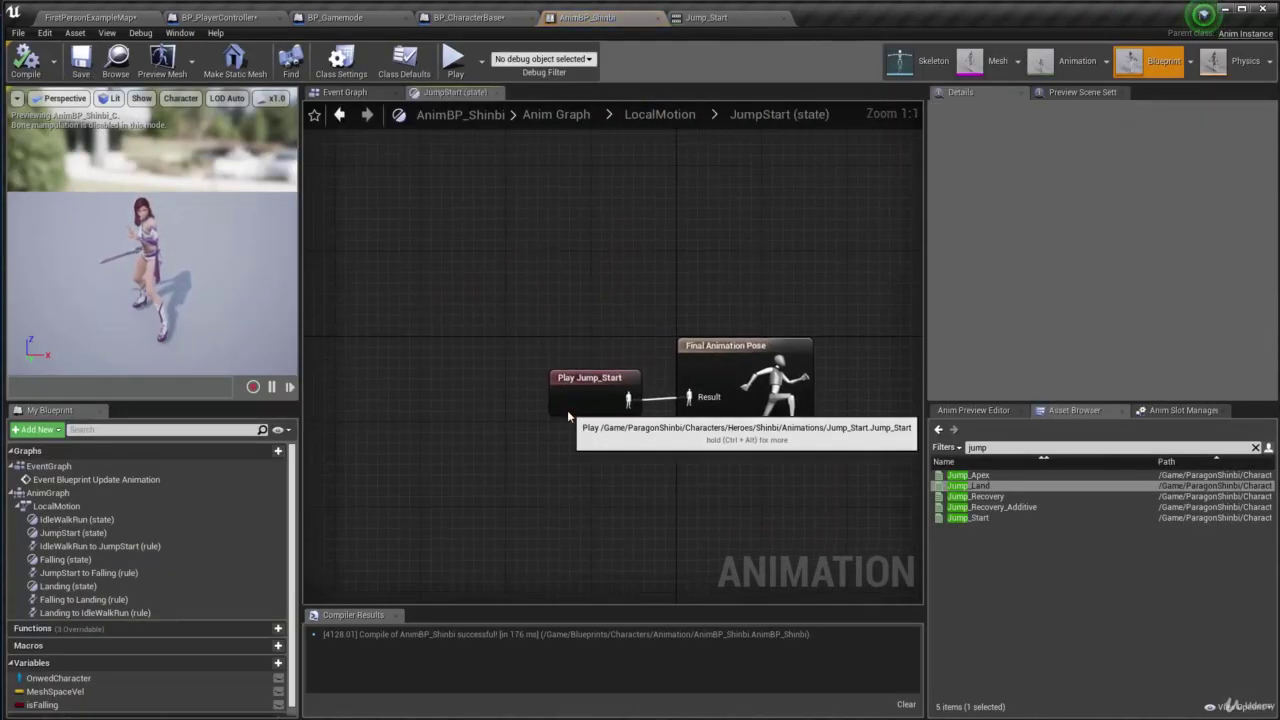
left_click(567, 411)
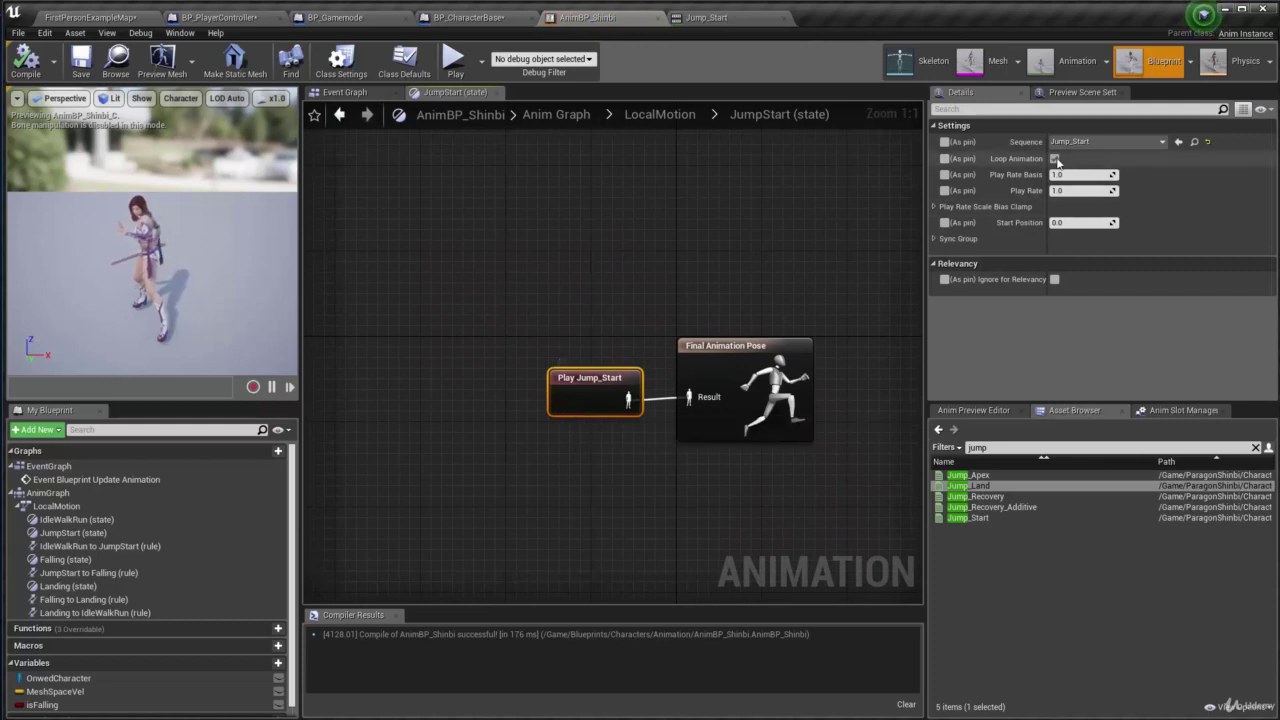
Play-test the non-looping jump start in FirstPersonExampleMap by running and jumping, then stop the simulation
left_click(117, 19)
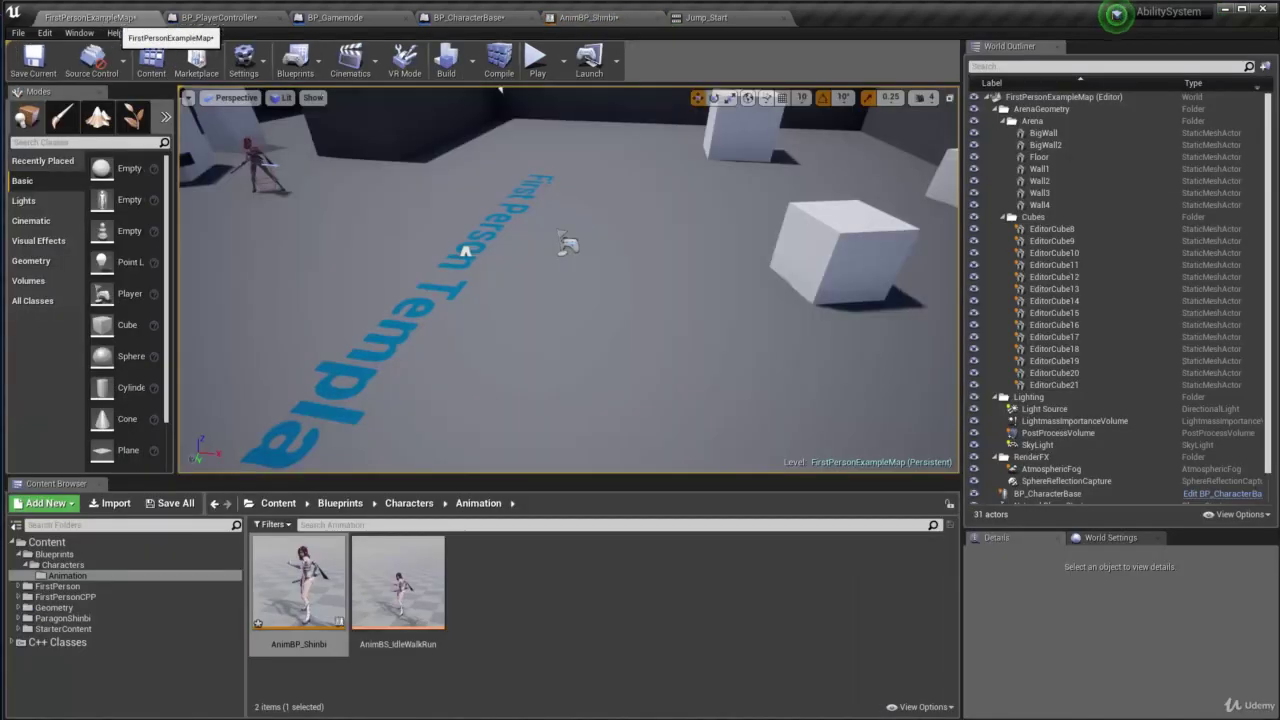
left_click(531, 74)
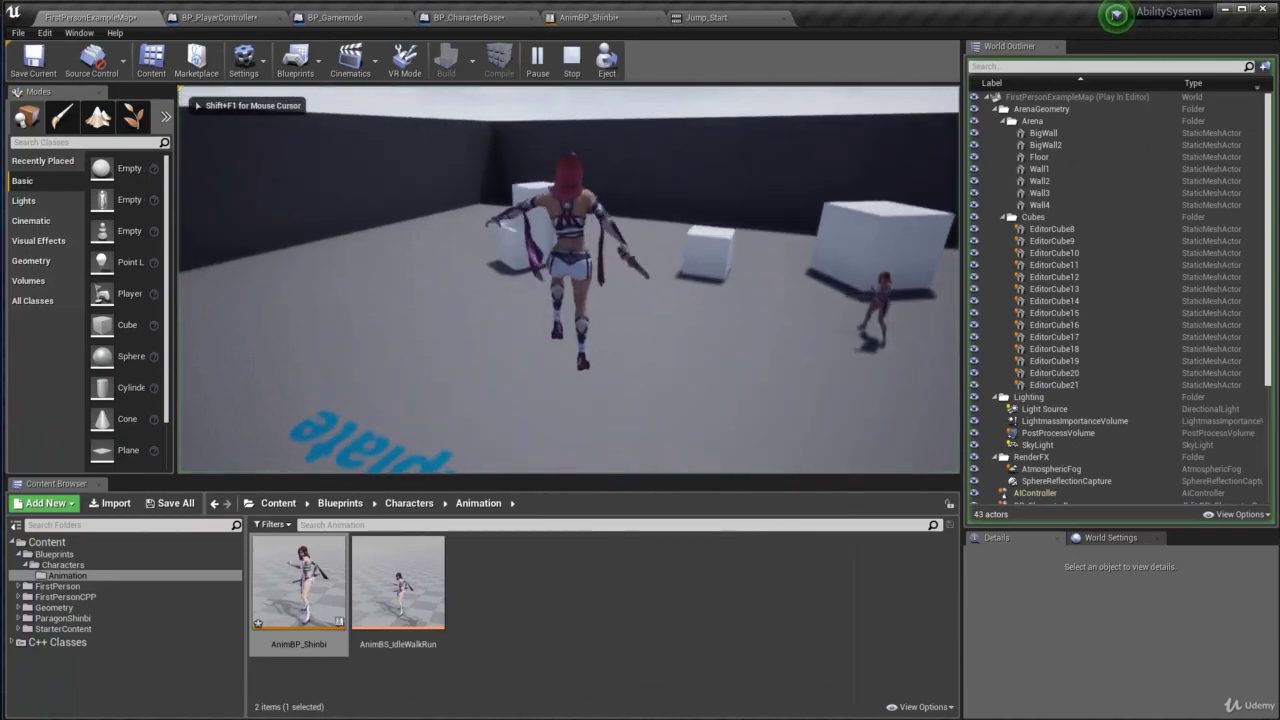
key("w")
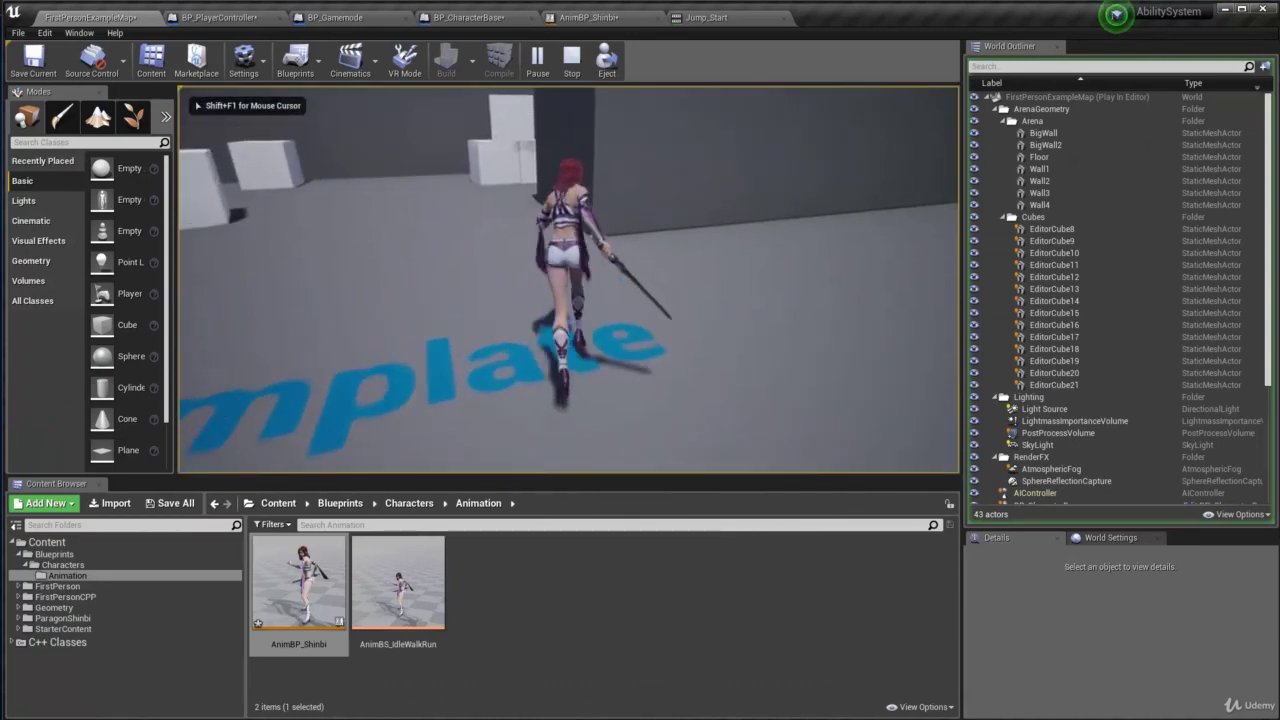
key("space")
key("w")
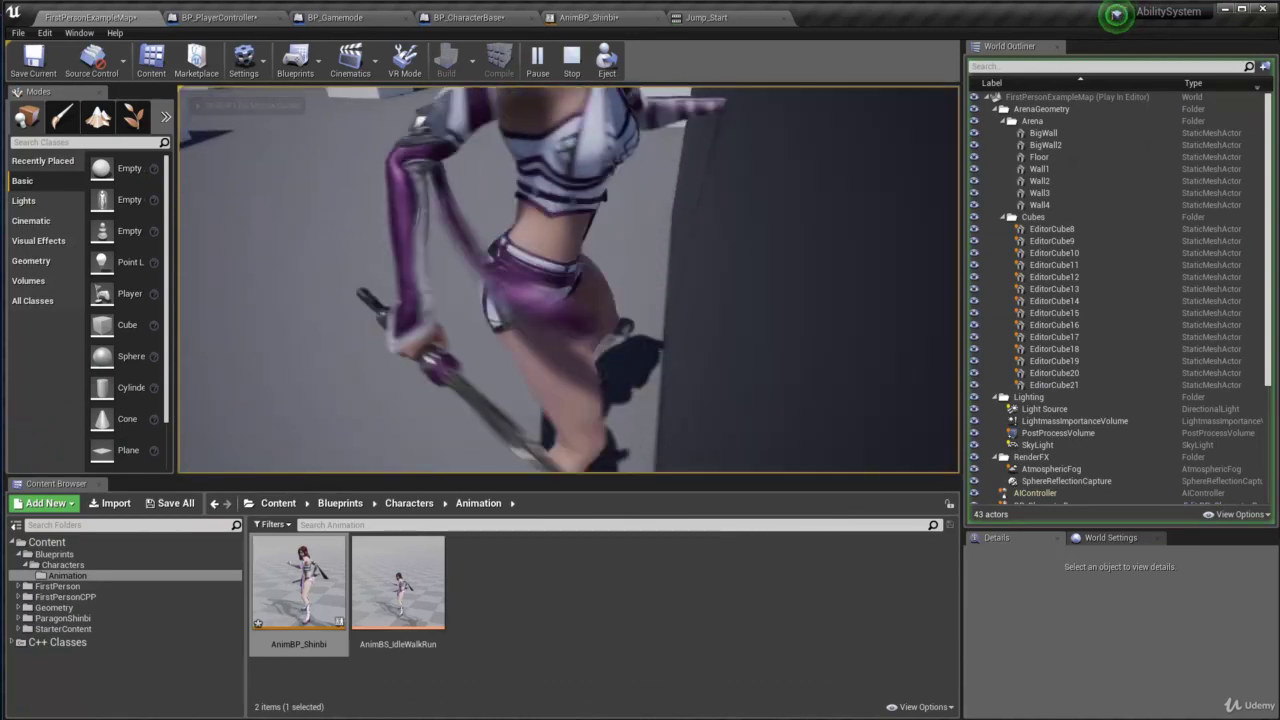
key("w")
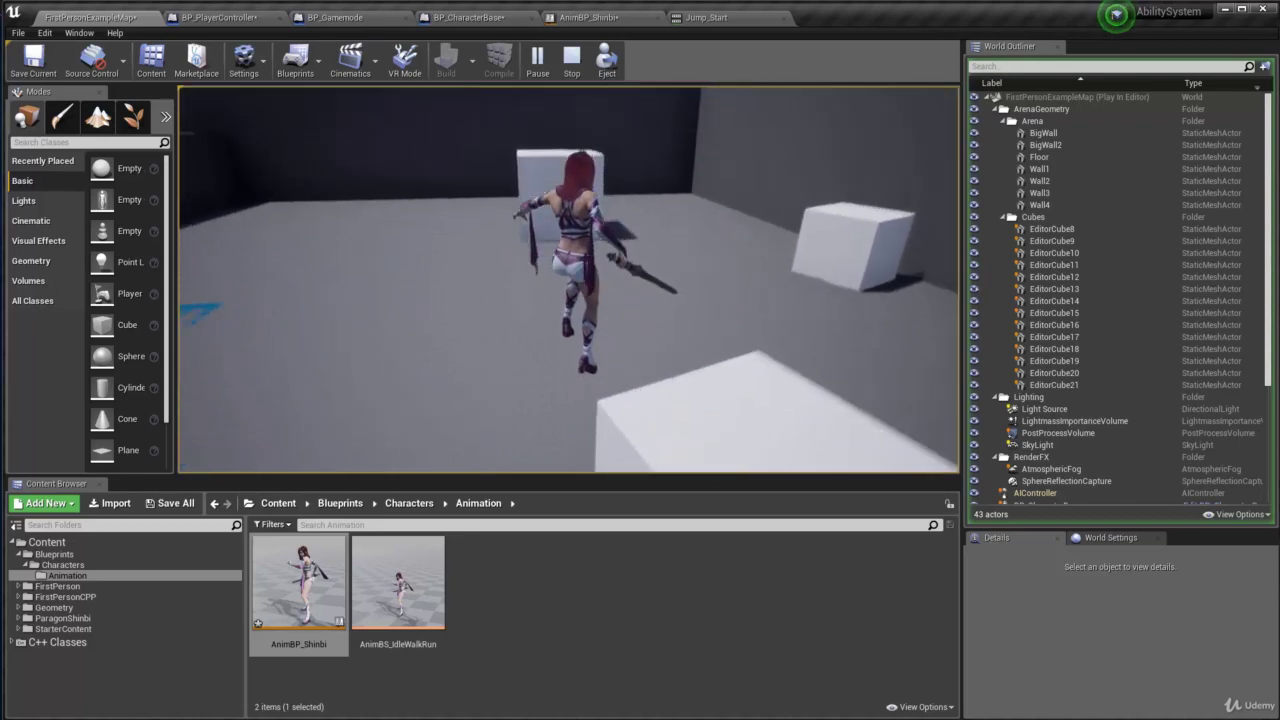
key("w")
key("Escape")
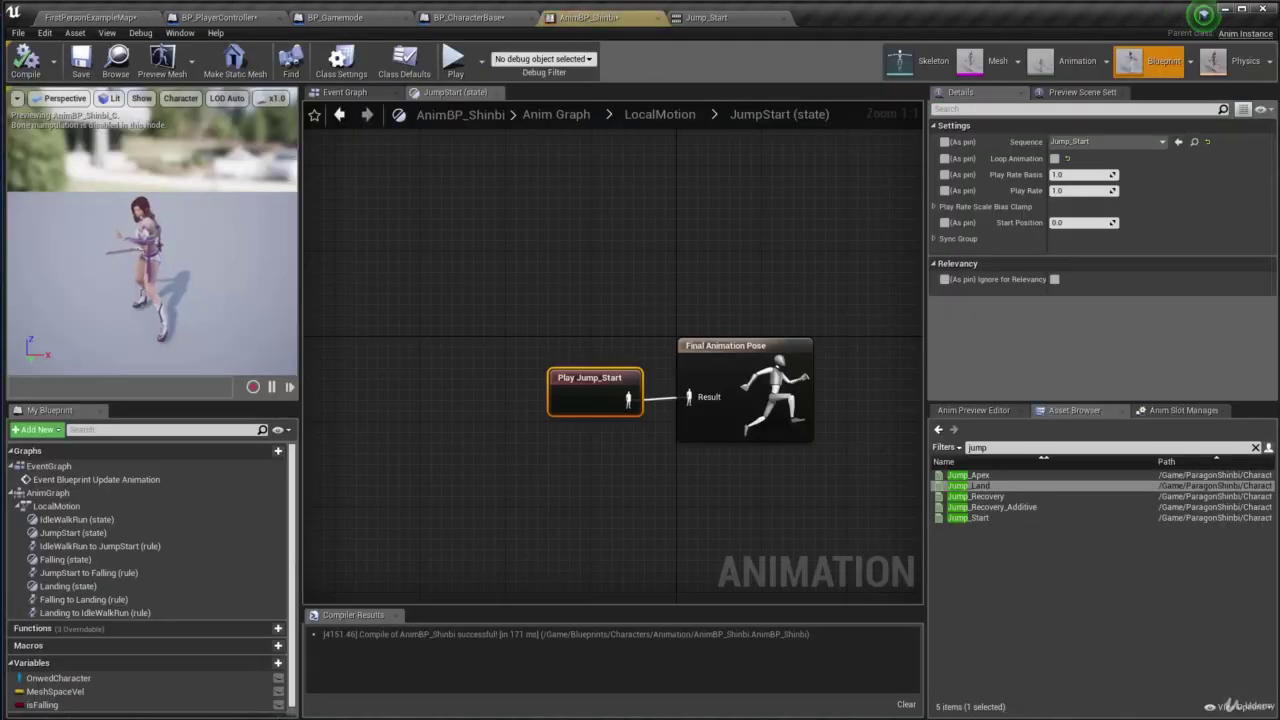
Return to LocalMotion and open the JumpStart to Falling transition rule to examine its less-than threshold
left_click(660, 114)
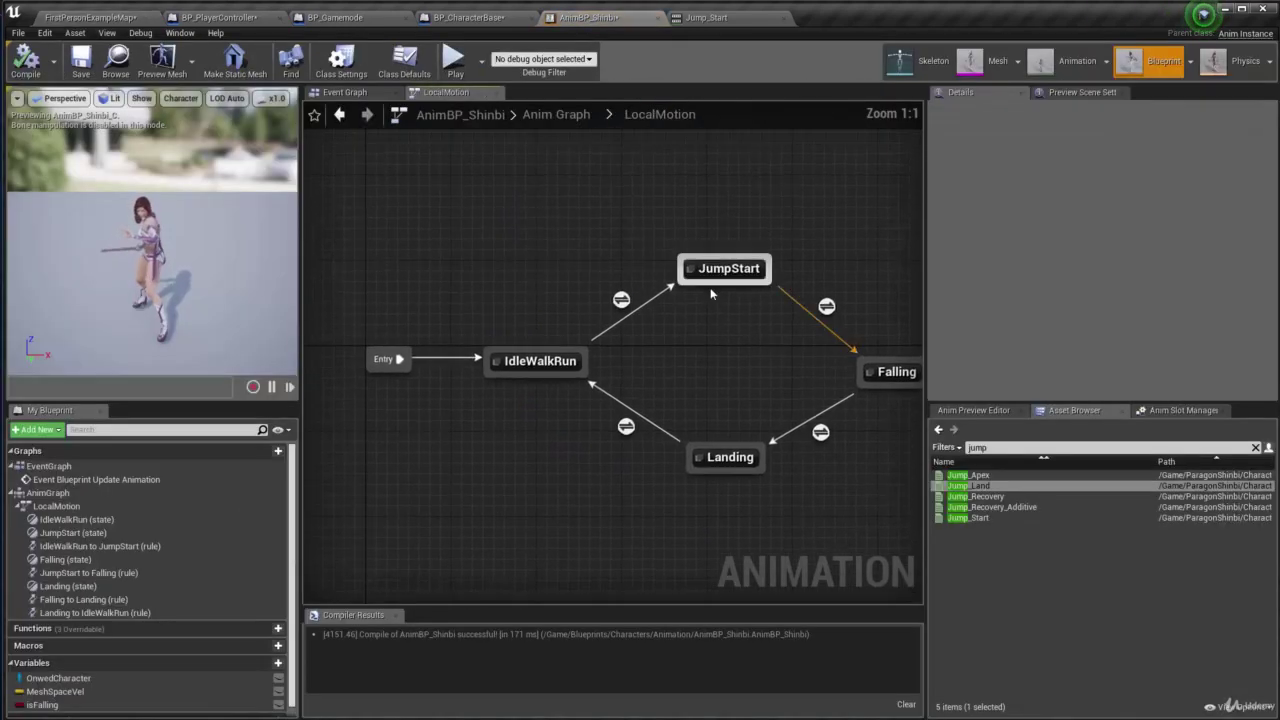
double_click(826, 310)
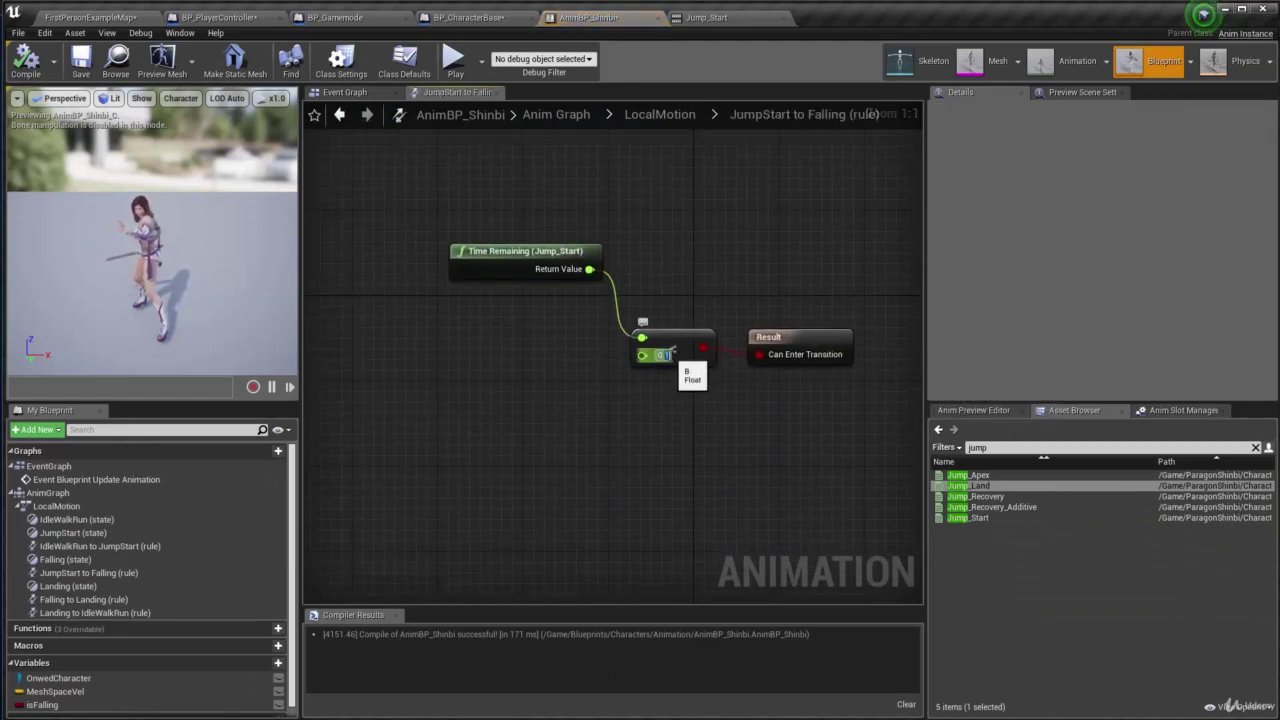
Play-test FirstPersonExampleMap by repeatedly running and jumping around the arena to check the character's jump start, falling and landing animations
left_click(150, 19)
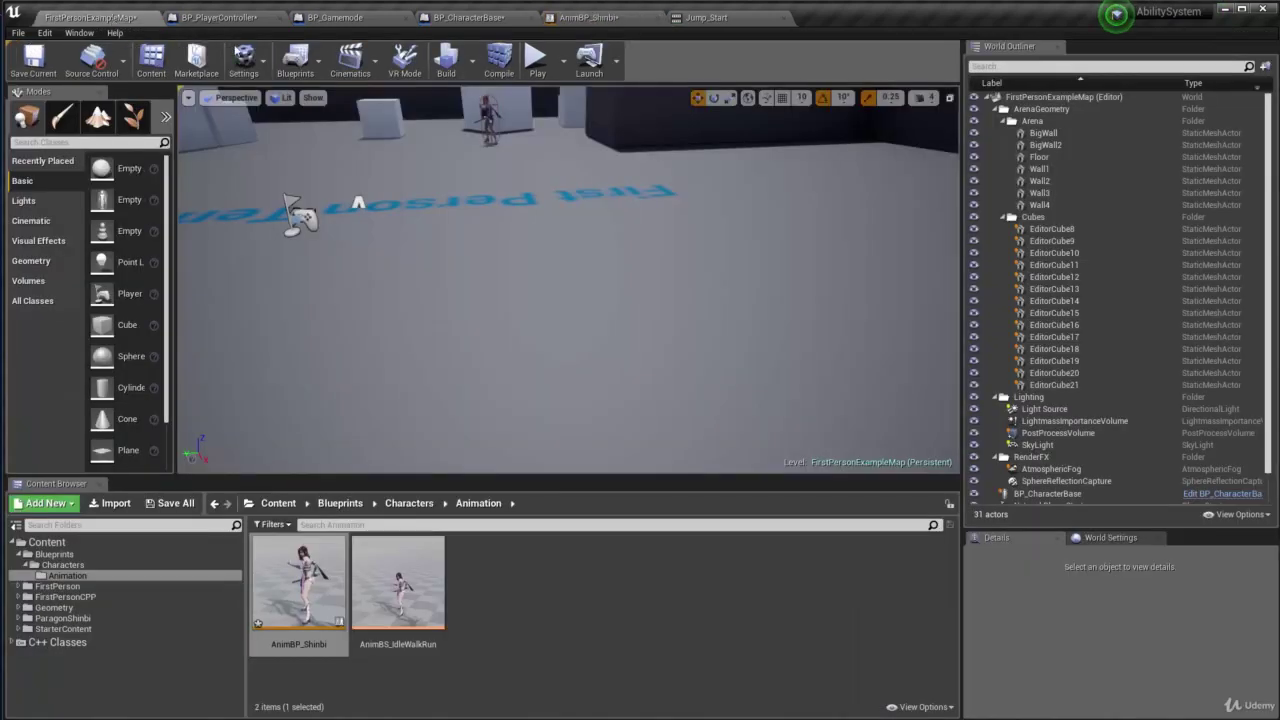
left_click(541, 78)
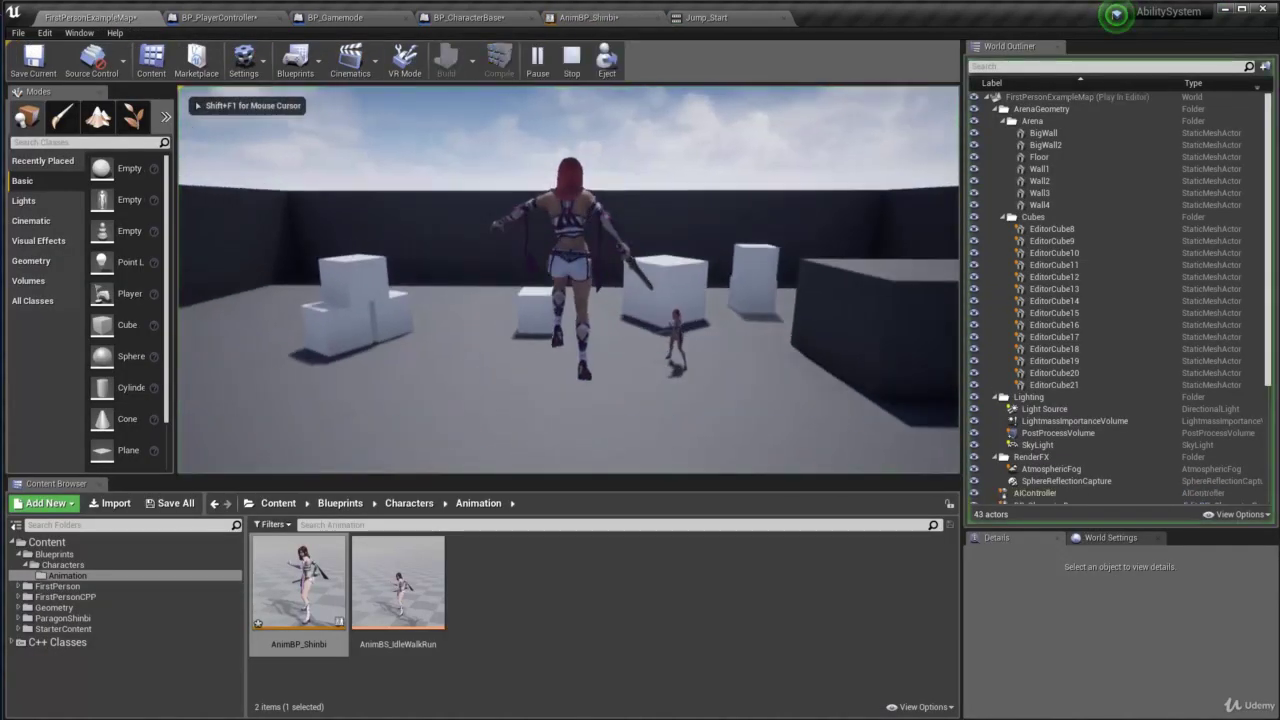
key("w")
key("space")
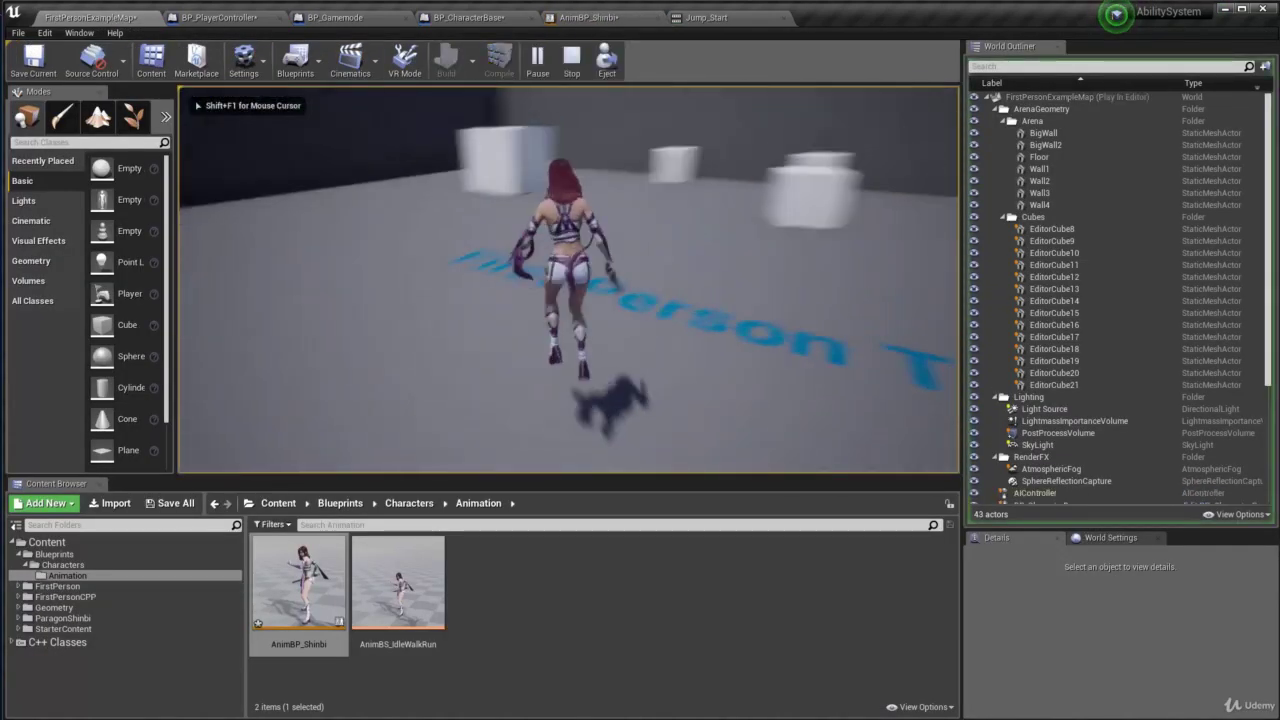
key("w")
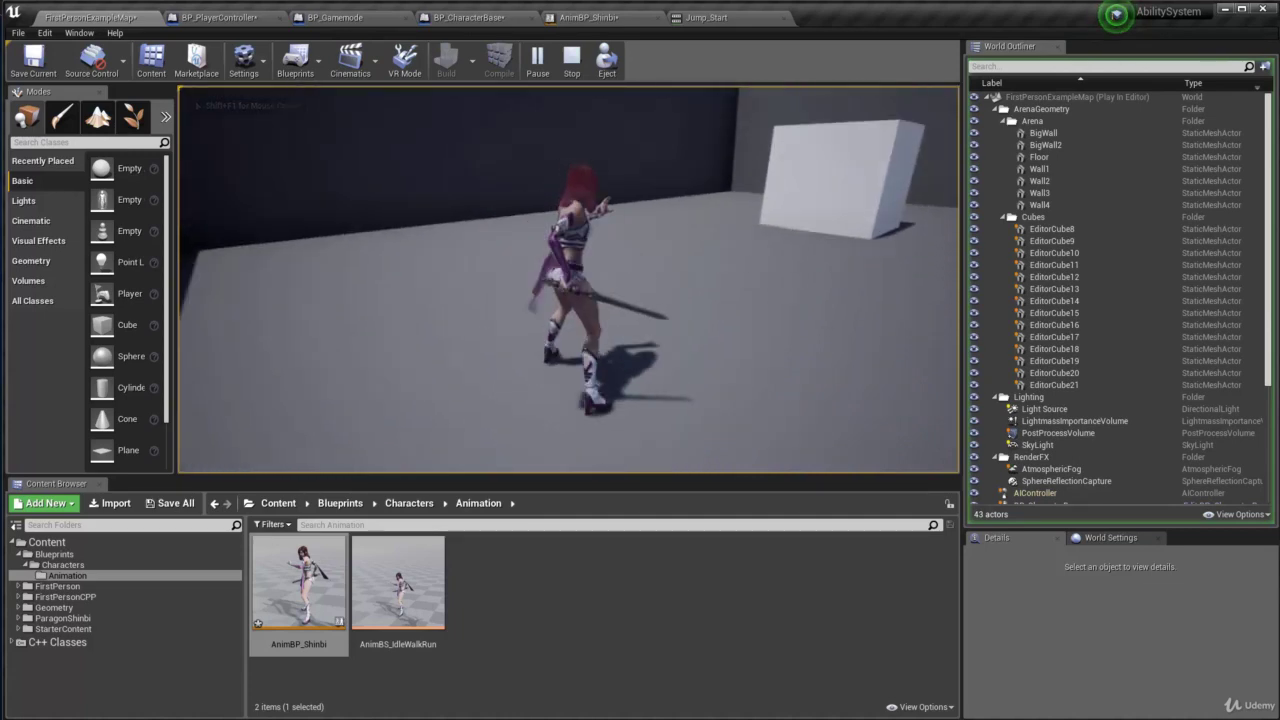
key("w")
key("space")
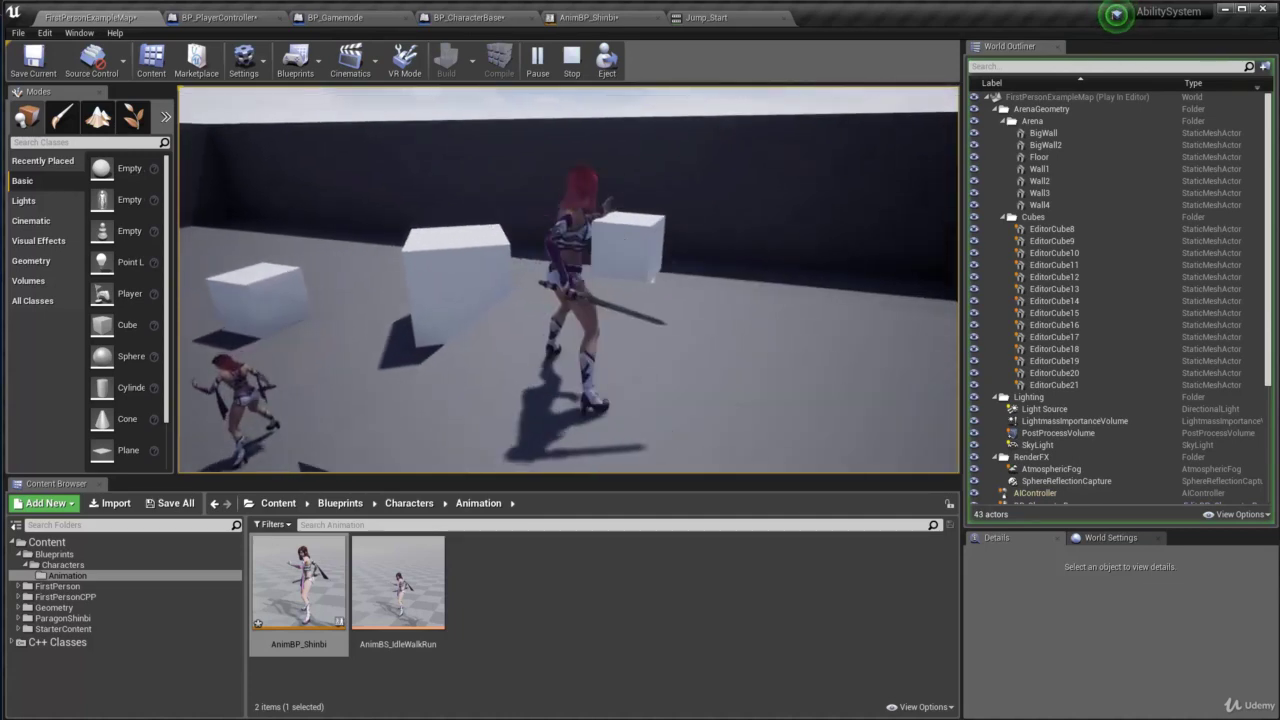
key("w")
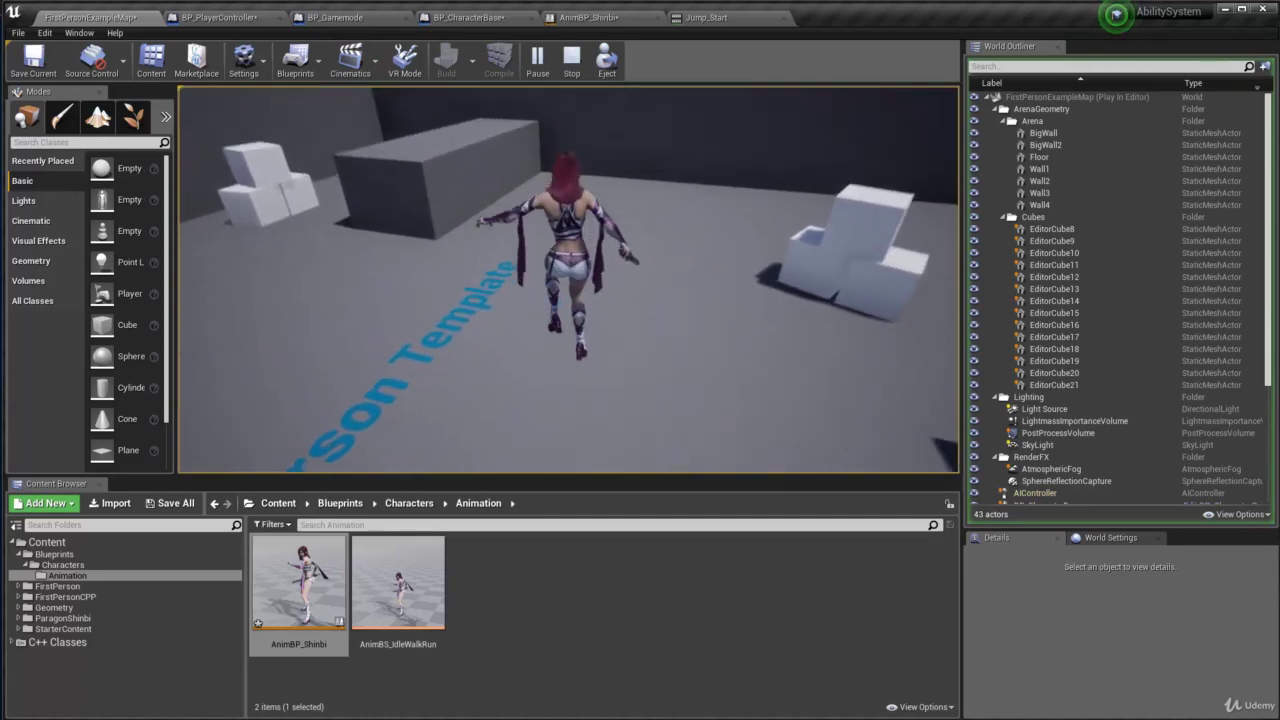
key("w")
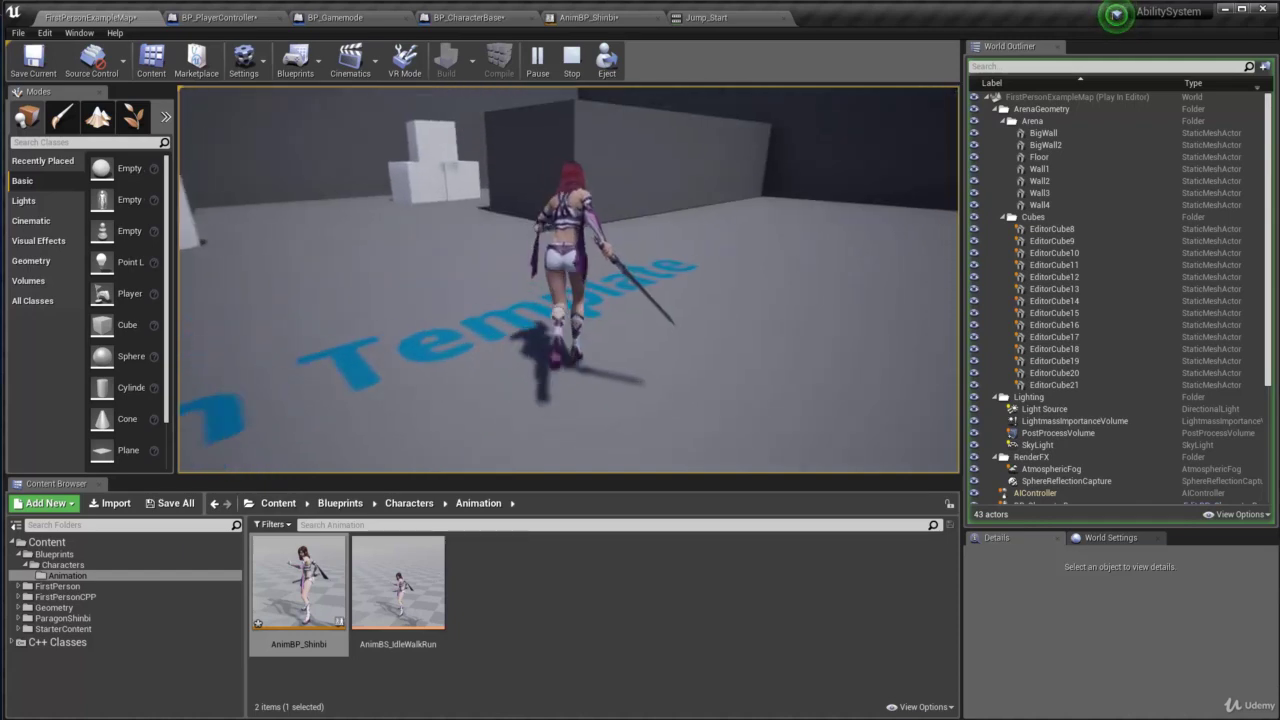
key("space")
key("w")
key("space")
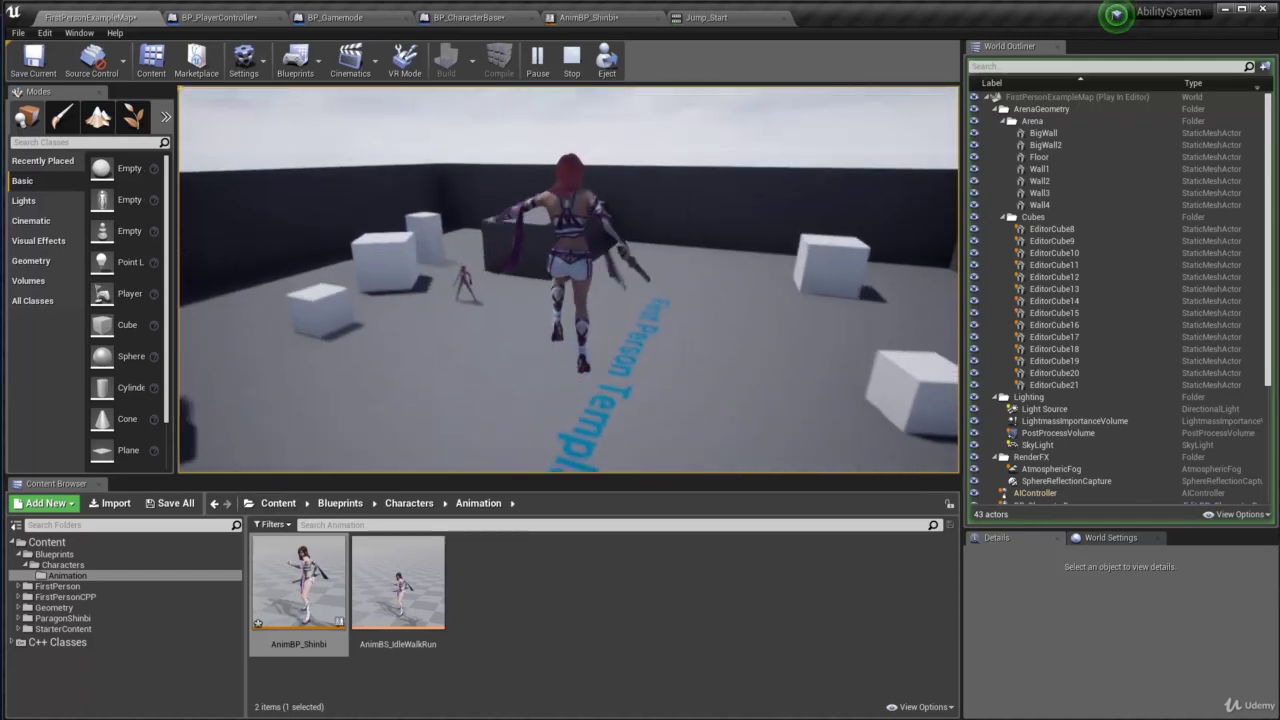
key("w")
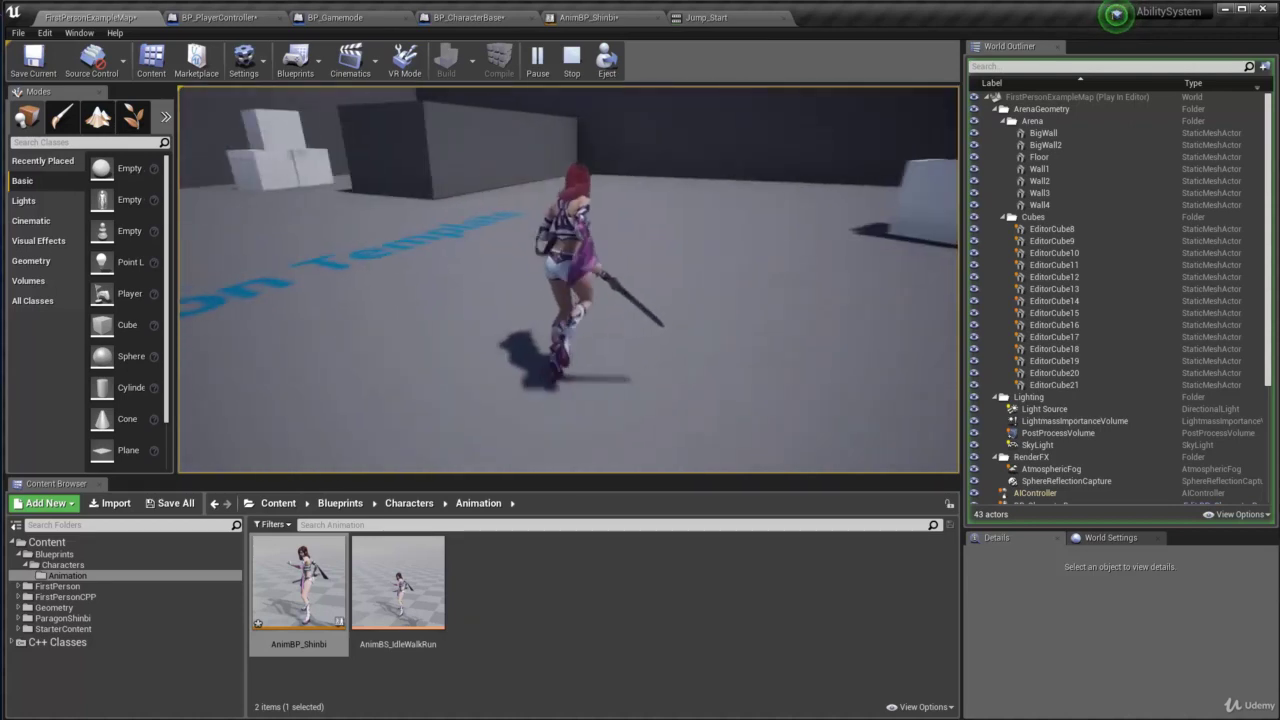
key("w")
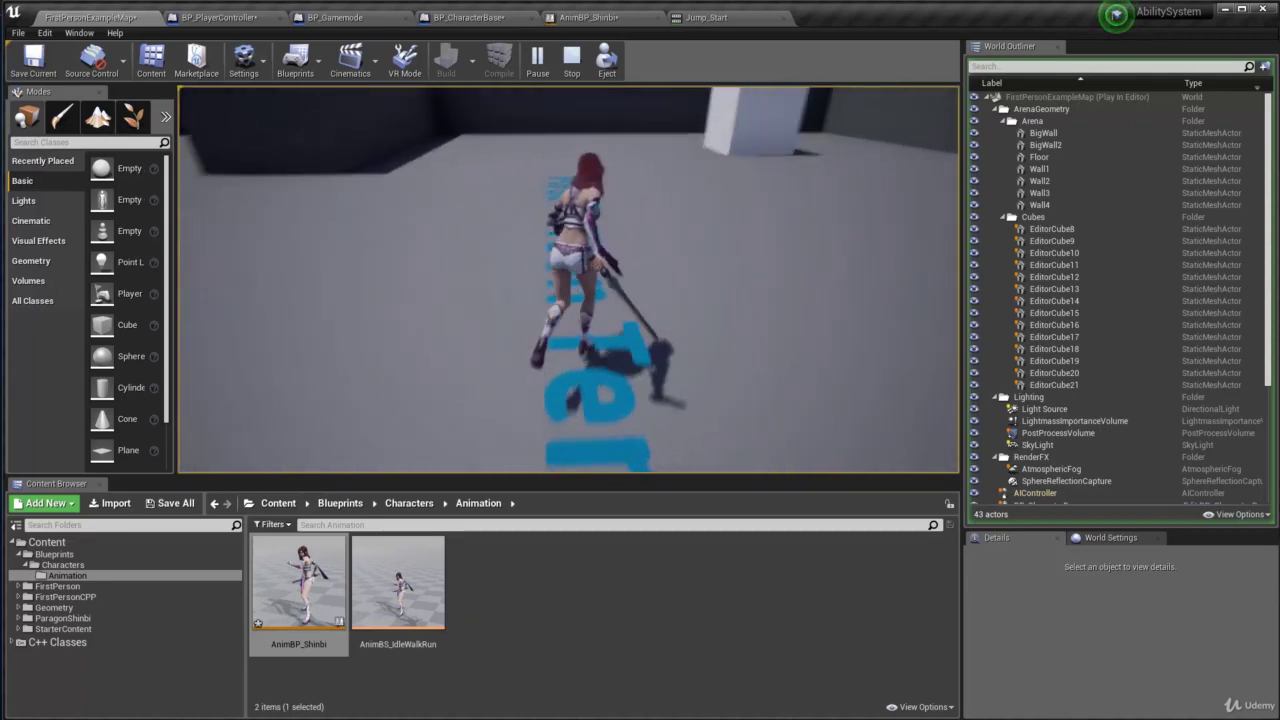
key("w")
key("space")
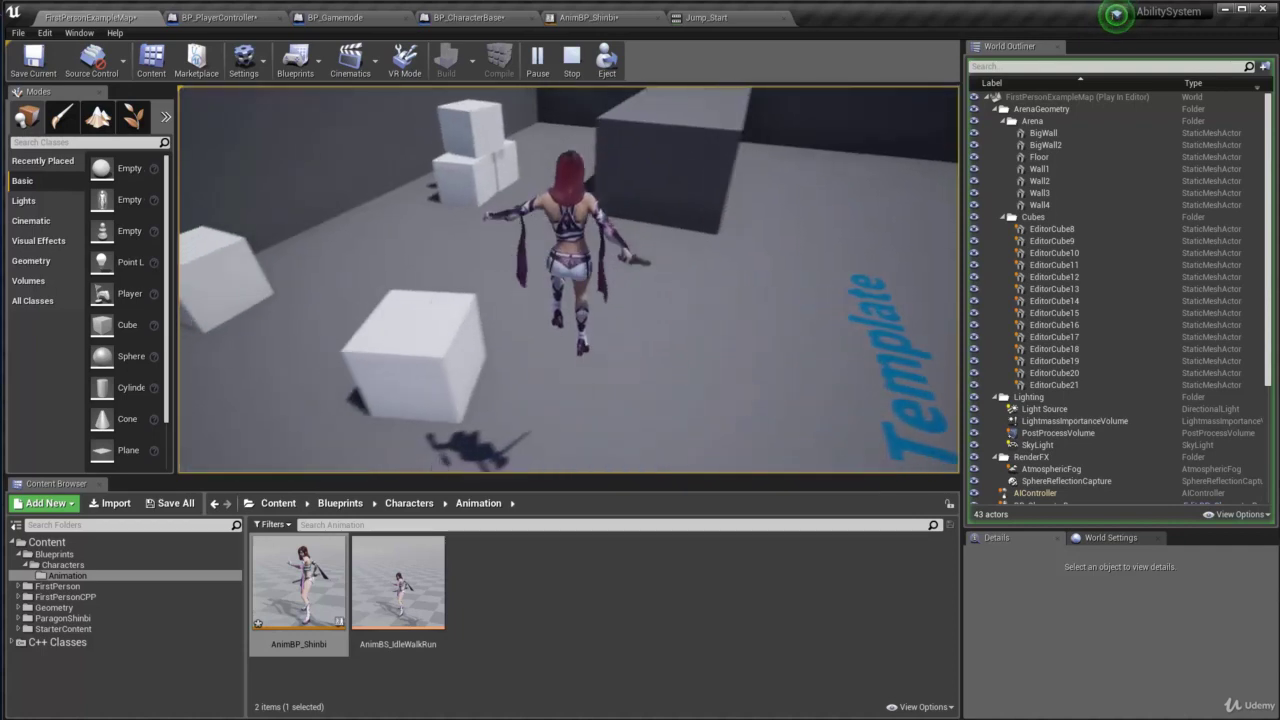
key("w")
key("w")
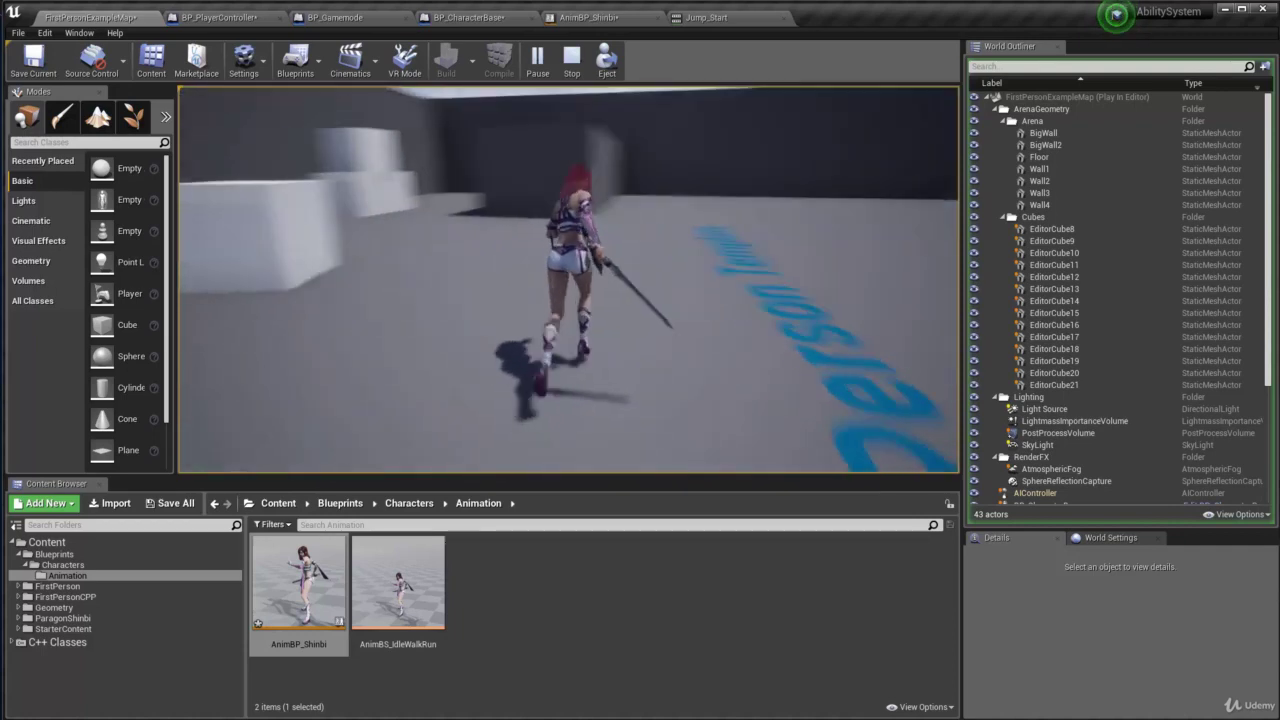
key("w")
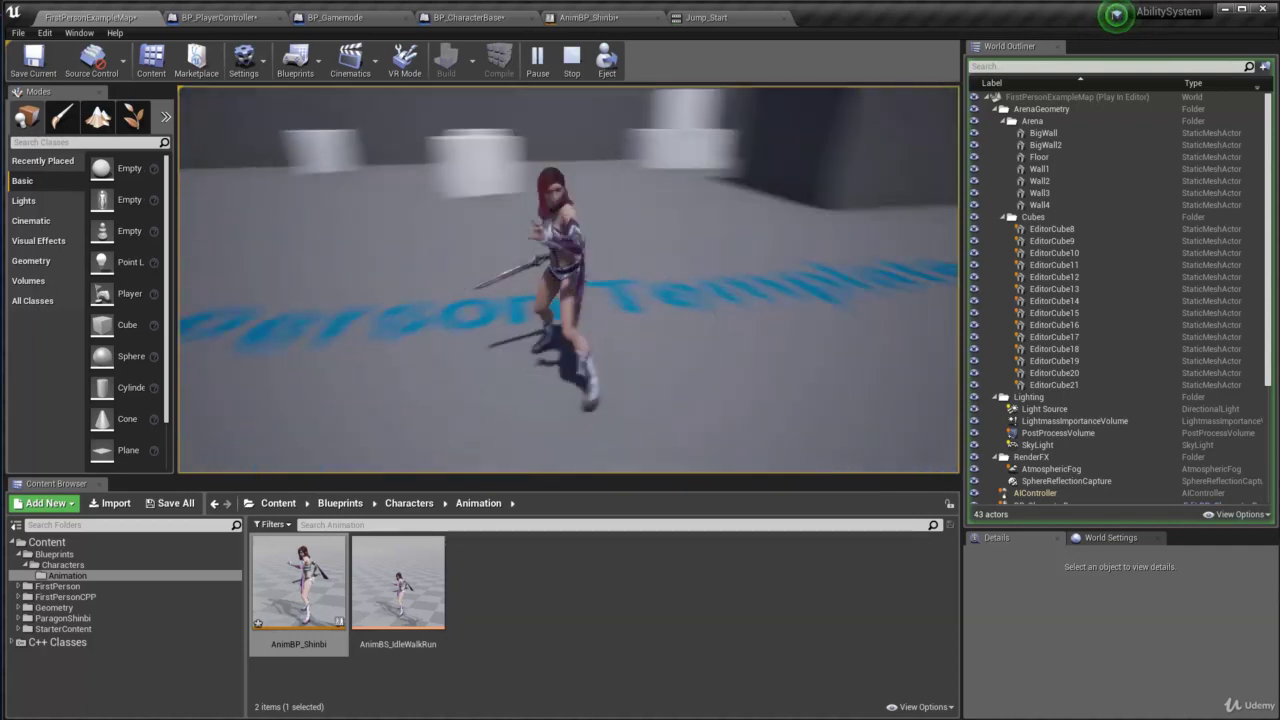
key("w")
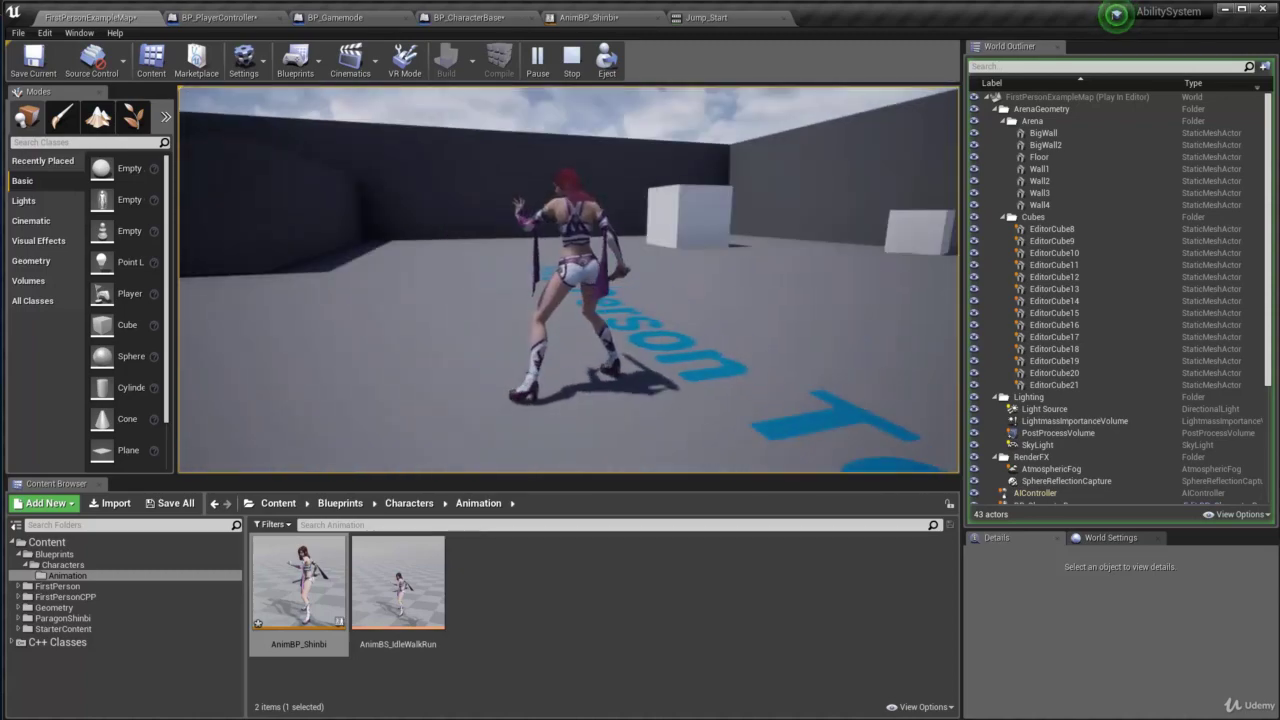